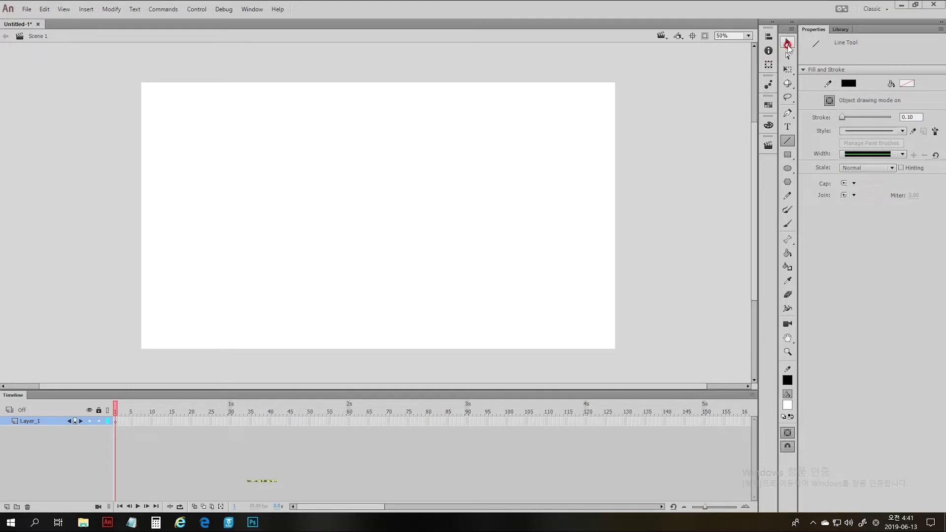
Draw a square about 336 px wide in the upper middle of the stage and select it
{"action": "left_click", "coordinate": [787, 43]}
{"action": "left_click", "coordinate": [778, 46]}
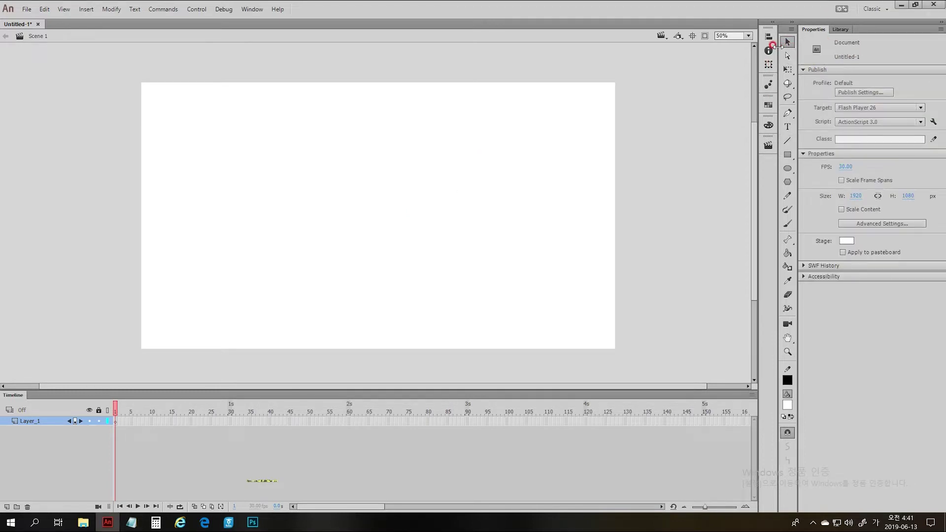
{"action": "key", "text": "r"}
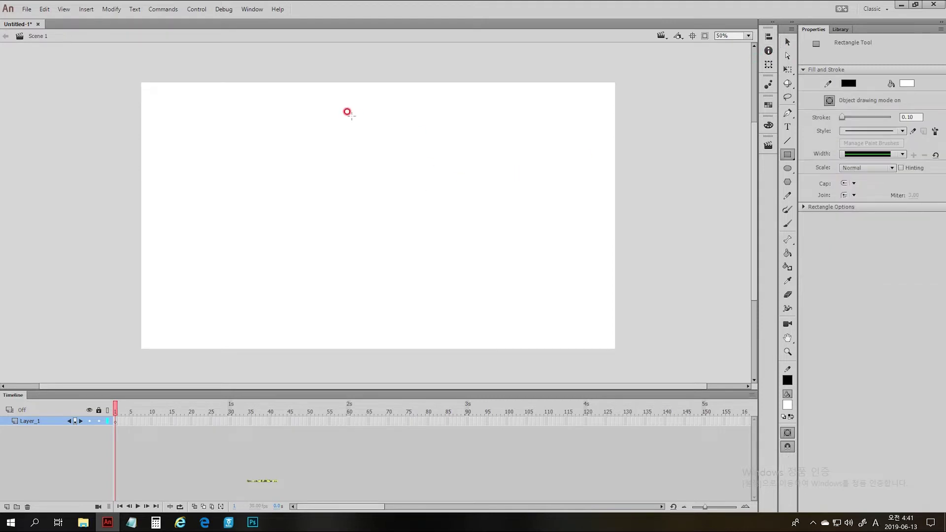
{"action": "mouse_move", "coordinate": [343, 130]}
{"action": "left_mouse_down"}
{"action": "mouse_move", "coordinate": [444, 215]}
{"action": "mouse_move", "coordinate": [420, 183]}
{"action": "left_mouse_up"}
{"action": "key", "text": "v"}
{"action": "left_click", "coordinate": [419, 184]}
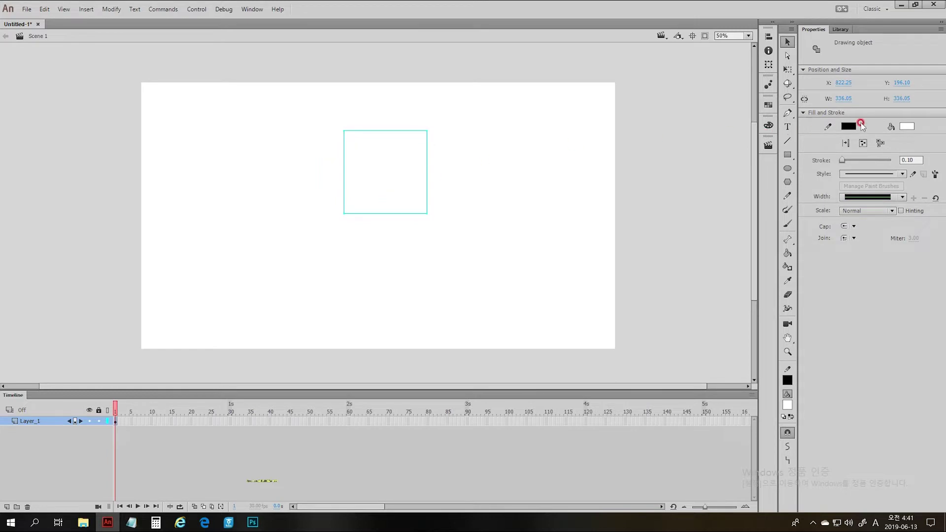
Fill the selected square with yellow #FFCC00 and thicken its black stroke to about 22.3
{"action": "left_click", "coordinate": [911, 127]}
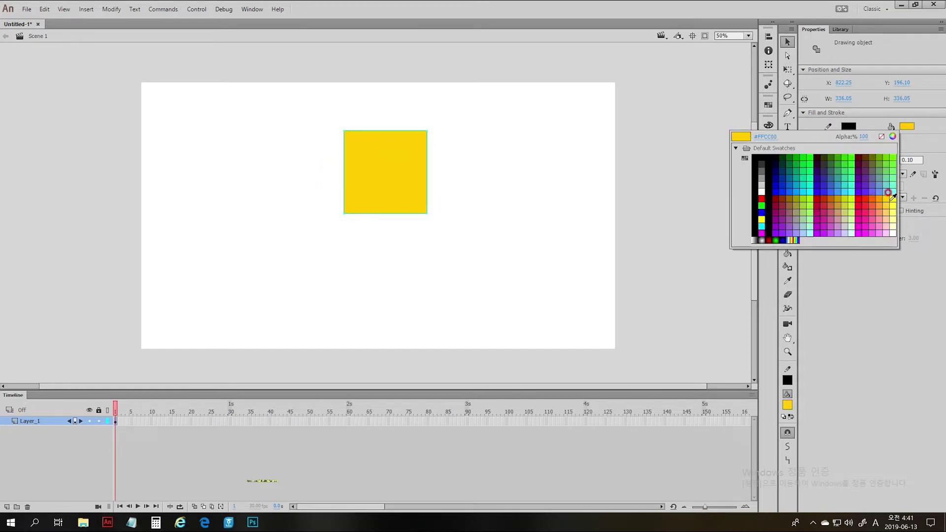
{"action": "left_click", "coordinate": [888, 193]}
{"action": "left_click_drag", "start_coordinate": [843, 160], "coordinate": [848, 166]}
Move the yellow square up near the stage's upper edge, to about X 776, Y 76, and deselect it
{"action": "left_click_drag", "start_coordinate": [383, 157], "coordinate": [372, 144]}
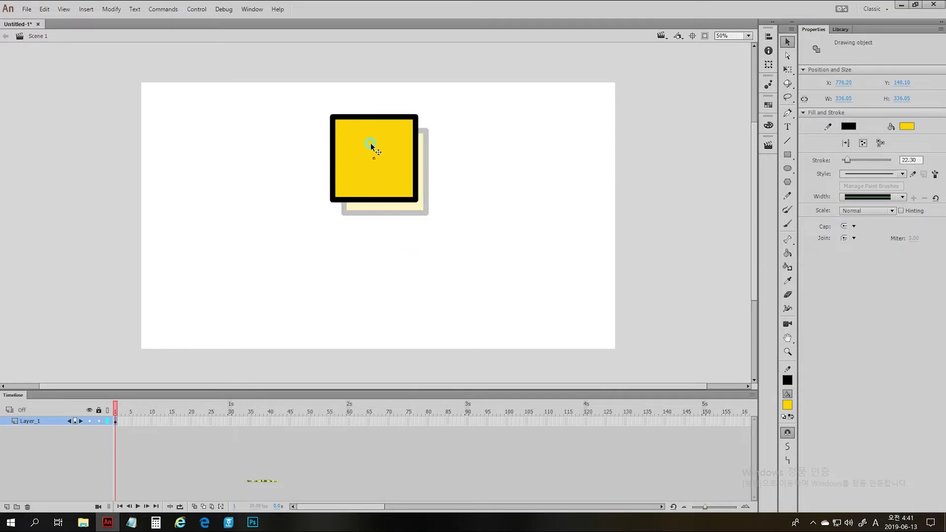
{"action": "left_click", "coordinate": [484, 219]}
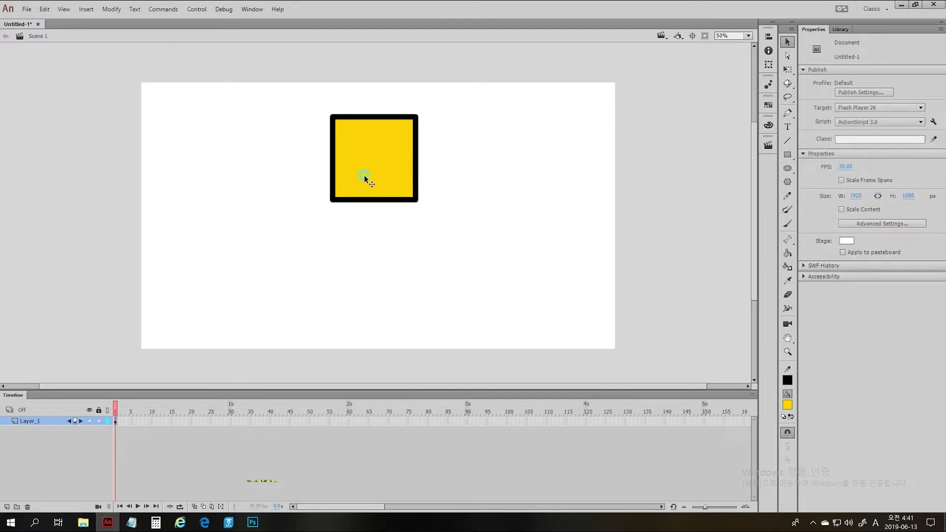
{"action": "left_click", "coordinate": [395, 163]}
{"action": "mouse_move", "coordinate": [382, 152]}
{"action": "left_mouse_down"}
{"action": "mouse_move", "coordinate": [538, 191]}
{"action": "mouse_move", "coordinate": [302, 268]}
{"action": "mouse_move", "coordinate": [381, 139]}
{"action": "left_mouse_up"}
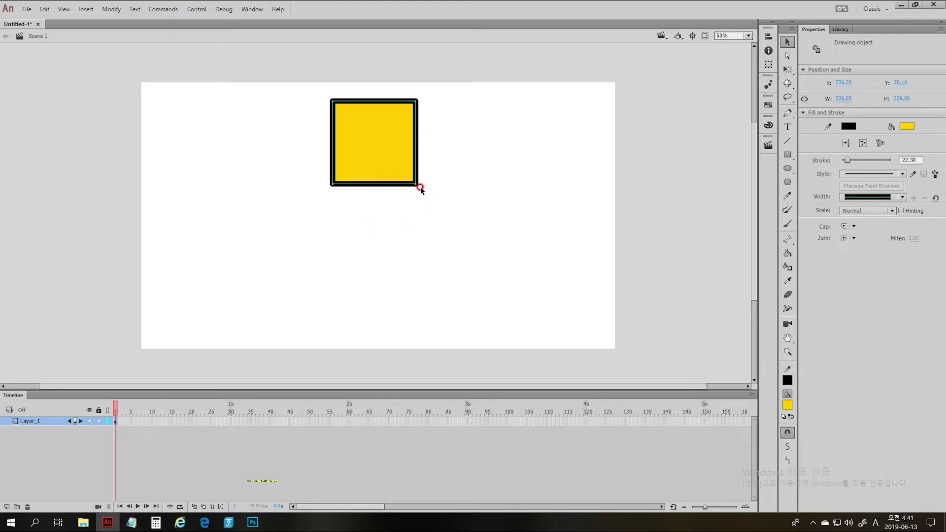
{"action": "left_click", "coordinate": [420, 188]}
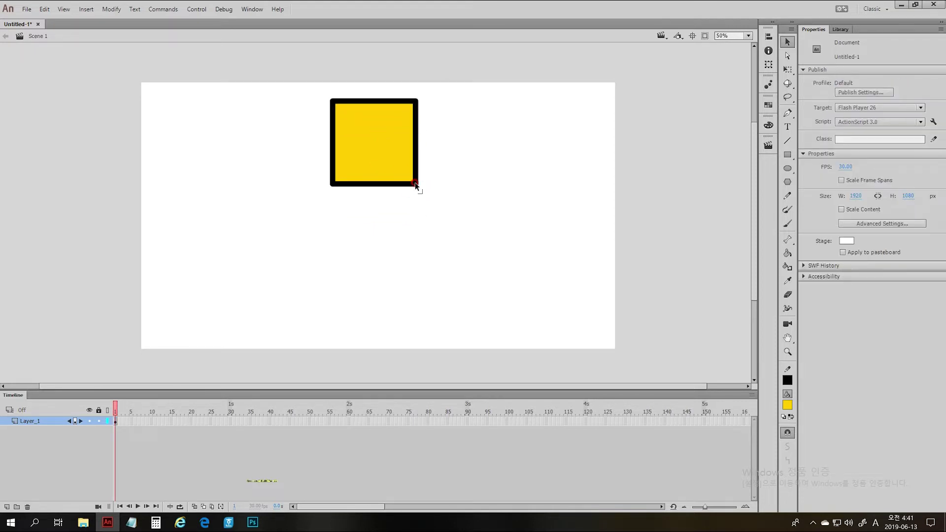
Try reshaping the square by pulling two opposite corners outward and bending its right edge, and undo these changes
{"action": "left_click_drag", "start_coordinate": [414, 184], "coordinate": [434, 195]}
{"action": "left_click_drag", "start_coordinate": [326, 97], "coordinate": [302, 117]}
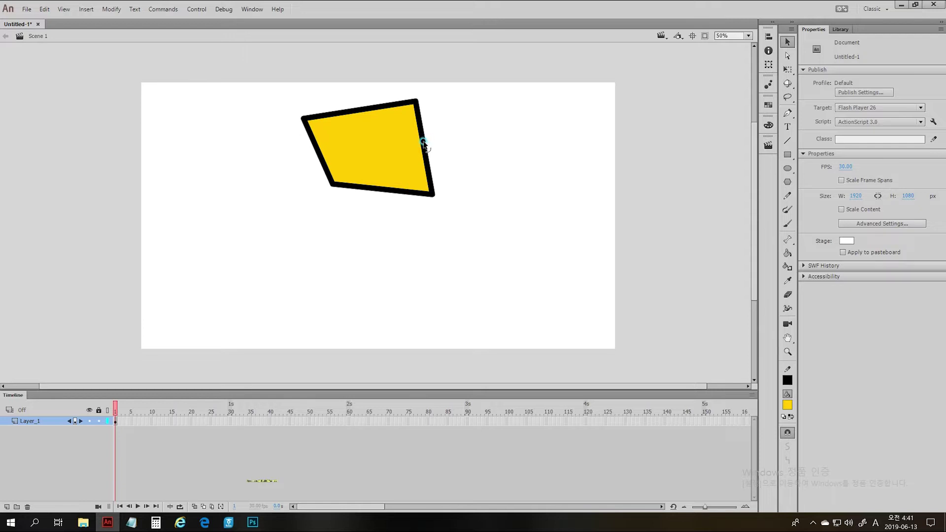
{"action": "left_click_drag", "start_coordinate": [424, 144], "coordinate": [334, 242]}
{"action": "key", "text": "ctrl+z"}
{"action": "key", "text": "ctrl+z"}
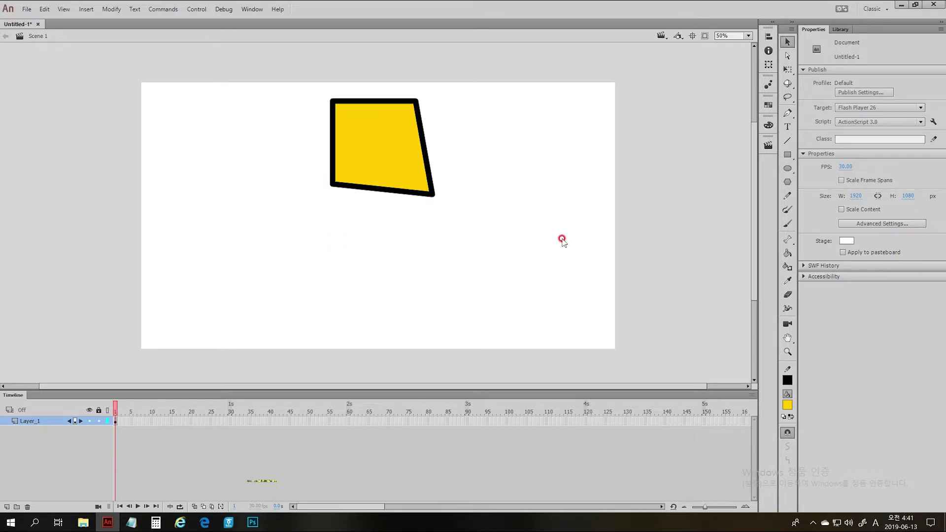
{"action": "key", "text": "ctrl+z"}
Move the square down and duplicate it with Snap to Objects so both squares share an edge at about Y 164
{"action": "left_click", "coordinate": [380, 150]}
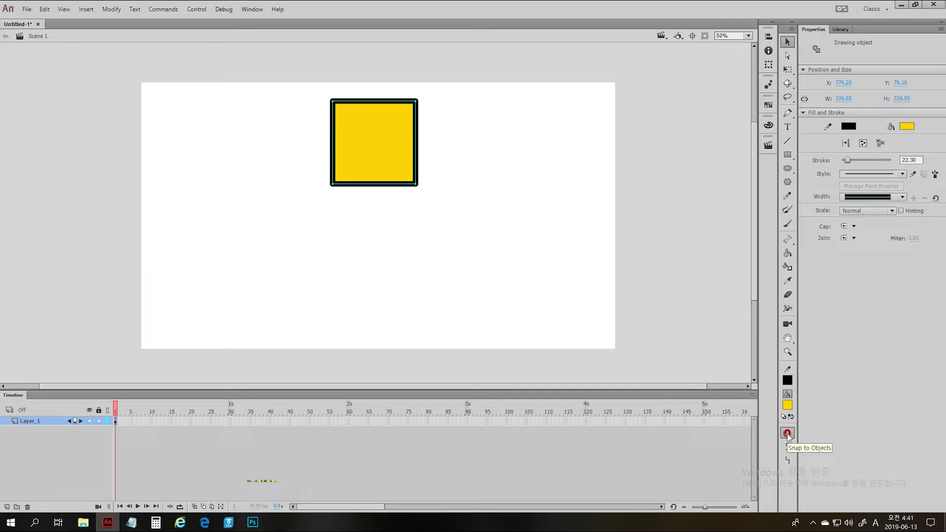
{"action": "left_click", "coordinate": [788, 434]}
{"action": "left_click_drag", "start_coordinate": [380, 120], "coordinate": [347, 153]}
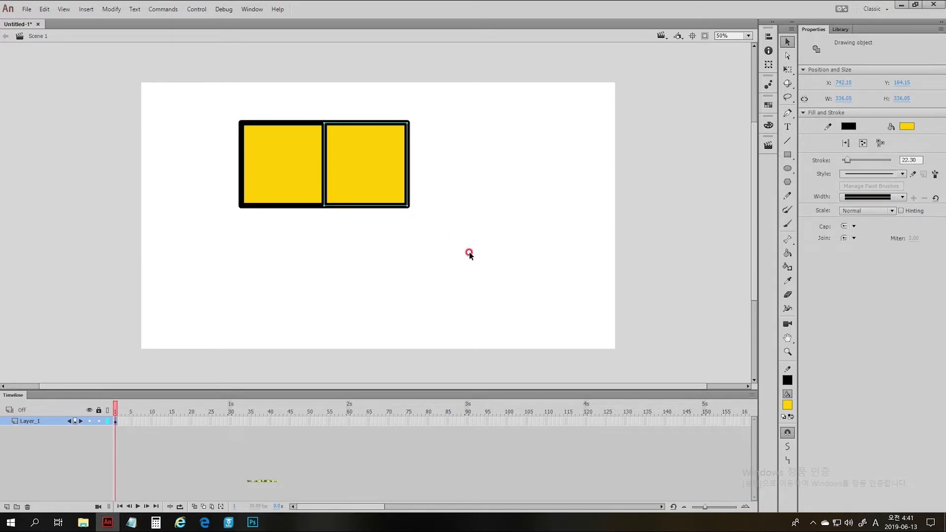
{"action": "left_click", "coordinate": [507, 249]}
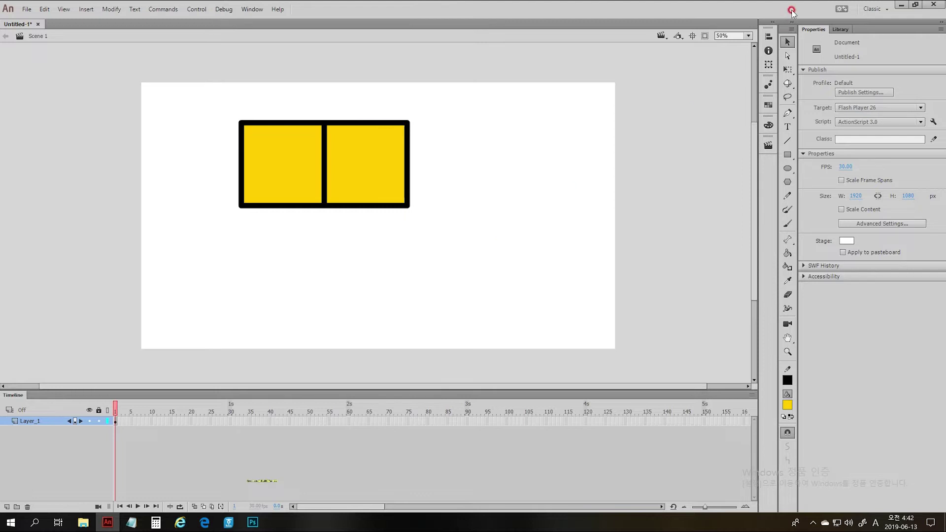
Move the right square a little to the right, at the same height, leaving a gap between the two squares
{"action": "left_click", "coordinate": [787, 43]}
{"action": "left_click", "coordinate": [787, 42]}
{"action": "left_click", "coordinate": [373, 169]}
{"action": "left_click_drag", "start_coordinate": [374, 168], "coordinate": [405, 174]}
{"action": "left_click", "coordinate": [518, 196]}
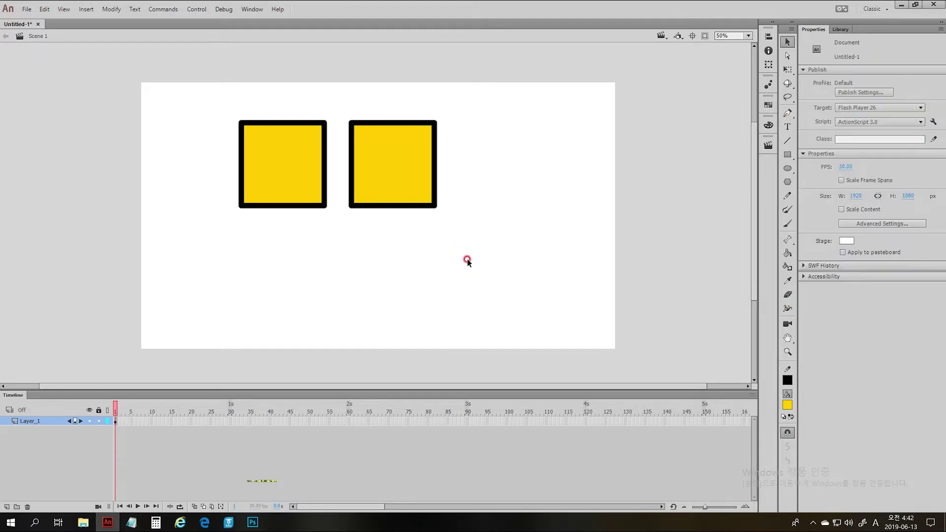
Draw a freehand wavy line about 1528 px wide below the two squares and select it
{"action": "key", "text": "y"}
{"action": "mouse_move", "coordinate": [178, 231]}
{"action": "left_mouse_down"}
{"action": "mouse_move", "coordinate": [196, 241]}
{"action": "mouse_move", "coordinate": [405, 247]}
{"action": "mouse_move", "coordinate": [558, 249]}
{"action": "left_mouse_up"}
{"action": "key", "text": "v"}
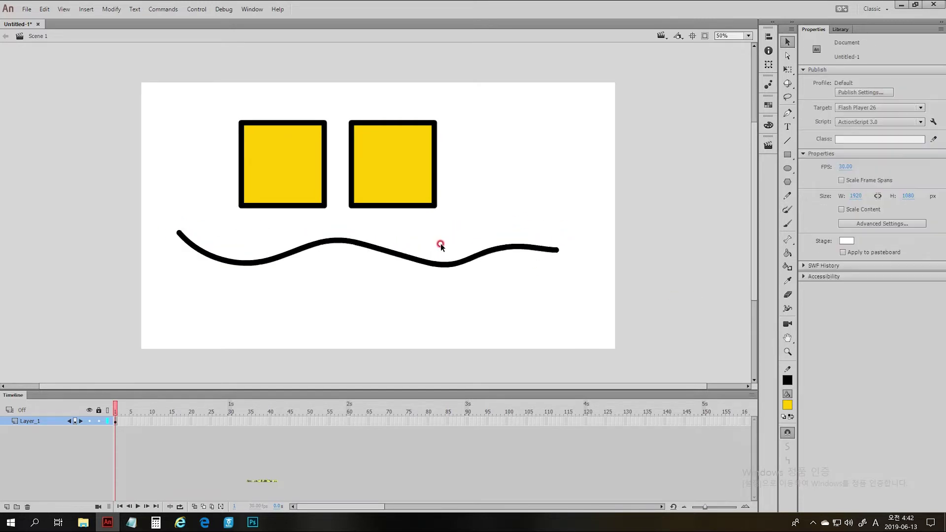
{"action": "left_click", "coordinate": [405, 257]}
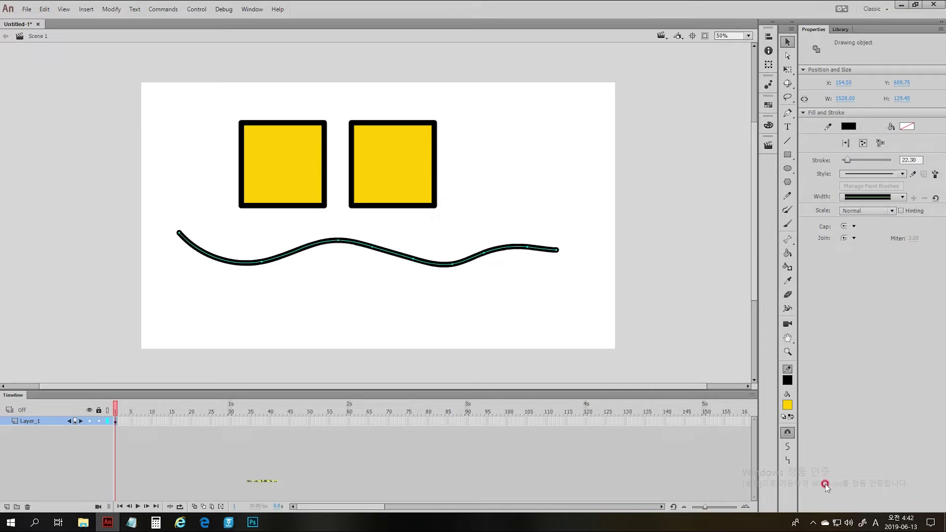
Apply Smooth repeatedly to the selected wavy line to soften its curves
{"action": "left_click", "coordinate": [788, 448]}
{"action": "left_click", "coordinate": [789, 461]}
{"action": "left_click", "coordinate": [788, 447]}
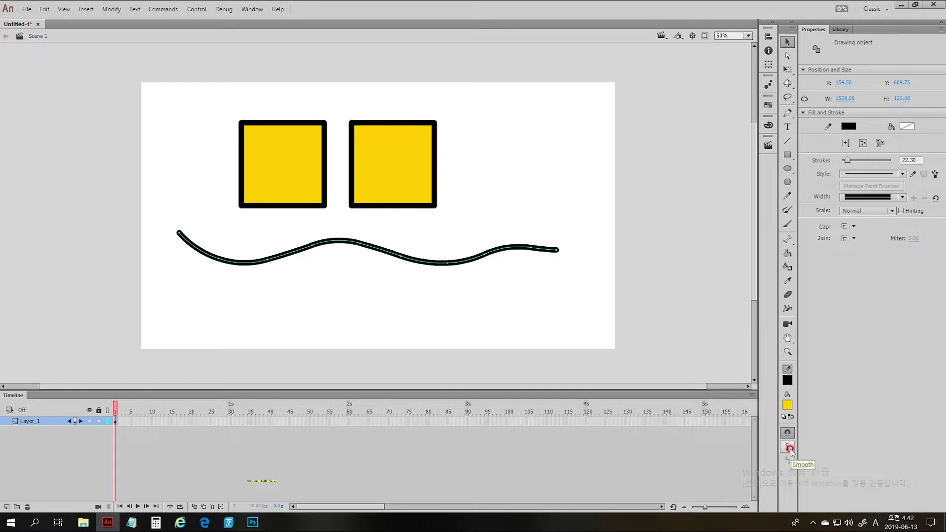
{"action": "left_click", "coordinate": [789, 448]}
{"action": "left_click", "coordinate": [789, 448]}
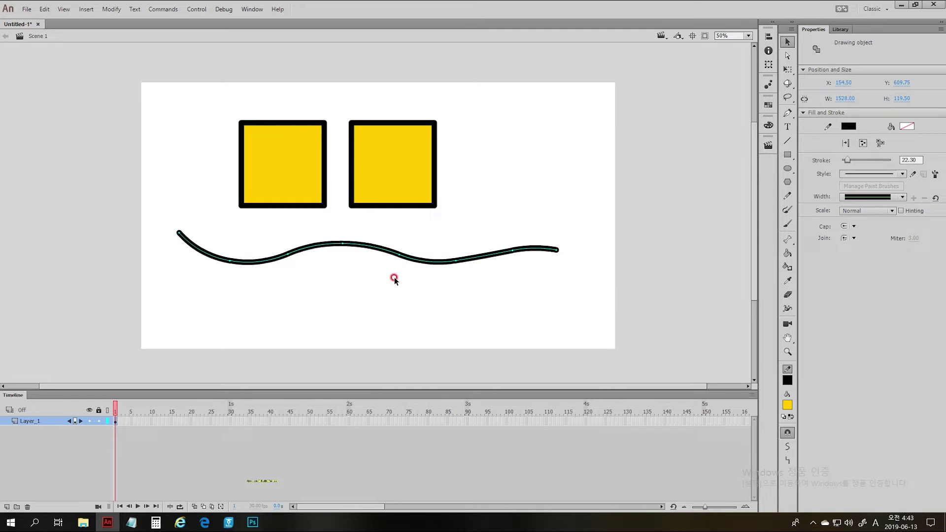
{"action": "left_click", "coordinate": [787, 450]}
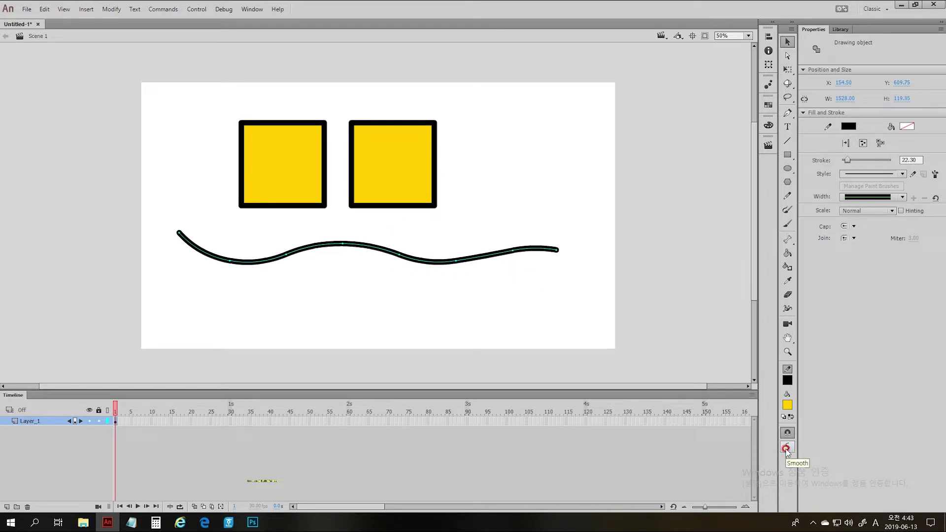
{"action": "left_click", "coordinate": [787, 450]}
{"action": "left_click", "coordinate": [787, 450]}
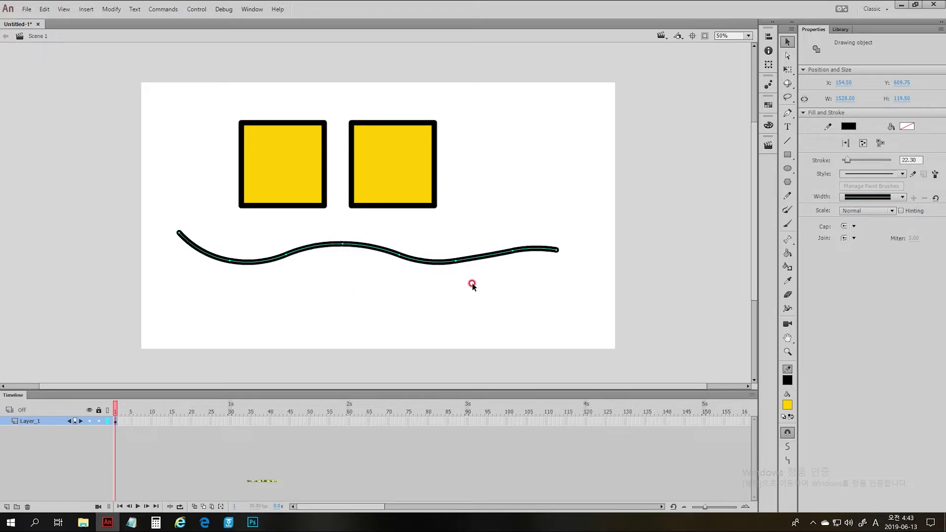
Try straightening the wavy line repeatedly until it becomes one straight segment
{"action": "left_click", "coordinate": [787, 461]}
{"action": "left_click", "coordinate": [788, 461]}
{"action": "left_click", "coordinate": [788, 461]}
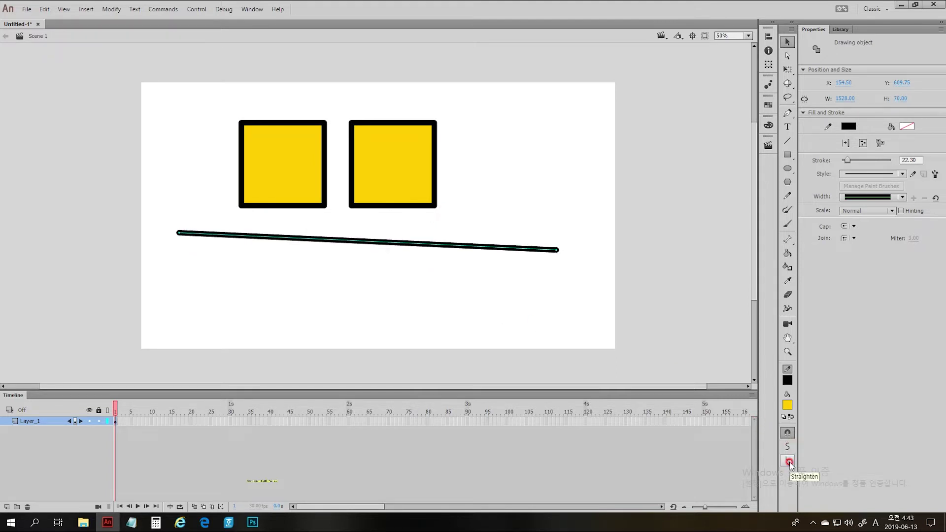
{"action": "left_click", "coordinate": [453, 282]}
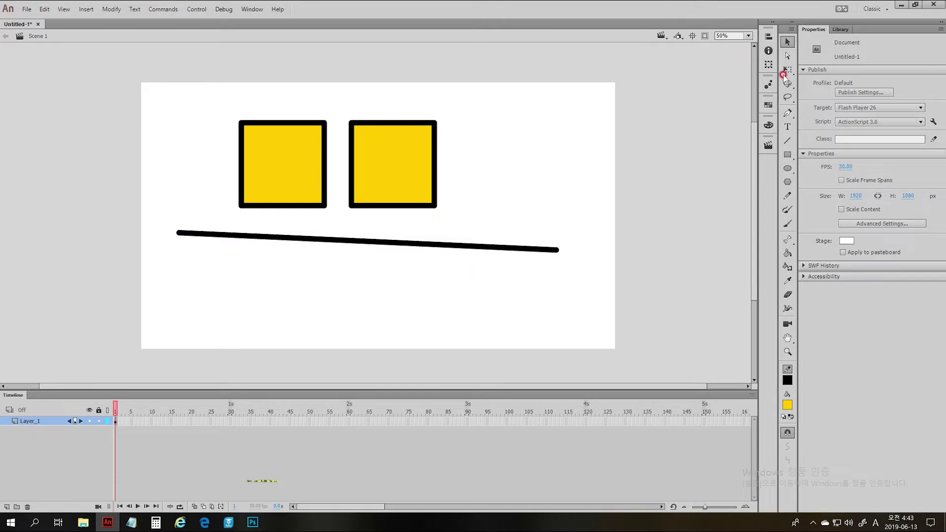
Switch to the Subselection tool and undo the straightening of the line
{"action": "left_click", "coordinate": [787, 55]}
{"action": "left_click", "coordinate": [525, 149]}
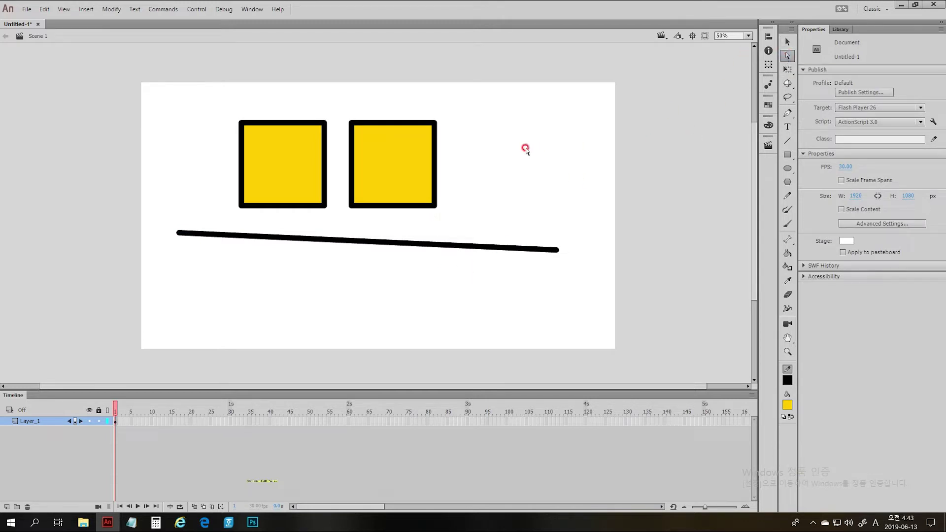
{"action": "key", "text": "ctrl+z"}
{"action": "key", "text": "ctrl+z"}
{"action": "key", "text": "ctrl+z"}
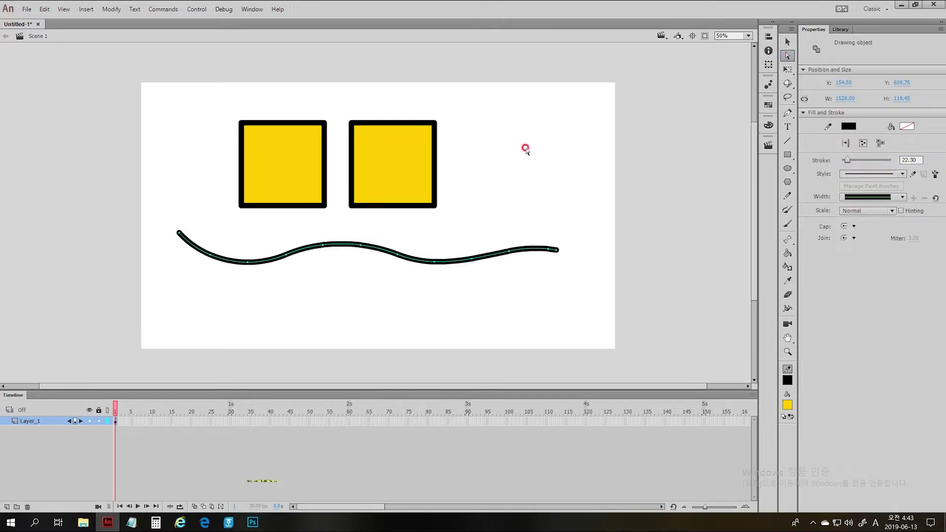
Show the wavy line's anchor points, then move its right end point down and its left end point up
{"action": "left_click", "coordinate": [358, 321]}
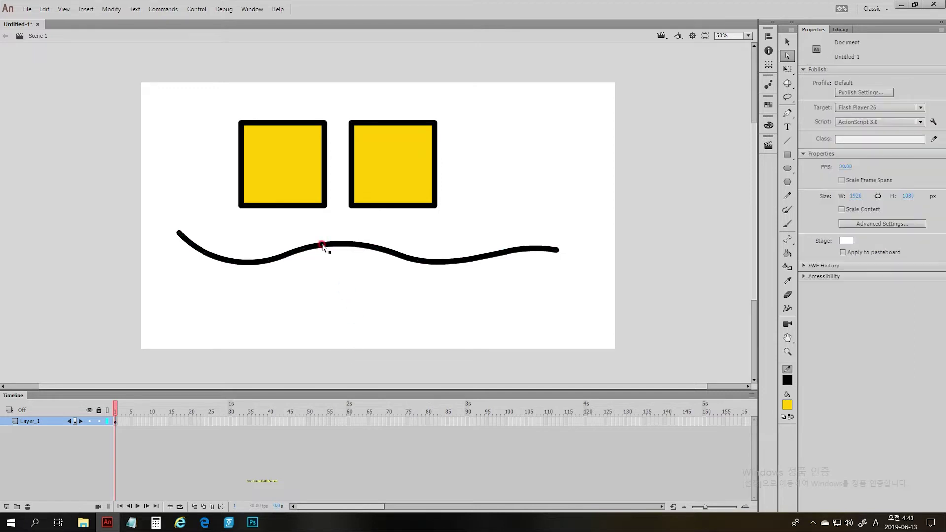
{"action": "left_click", "coordinate": [322, 248]}
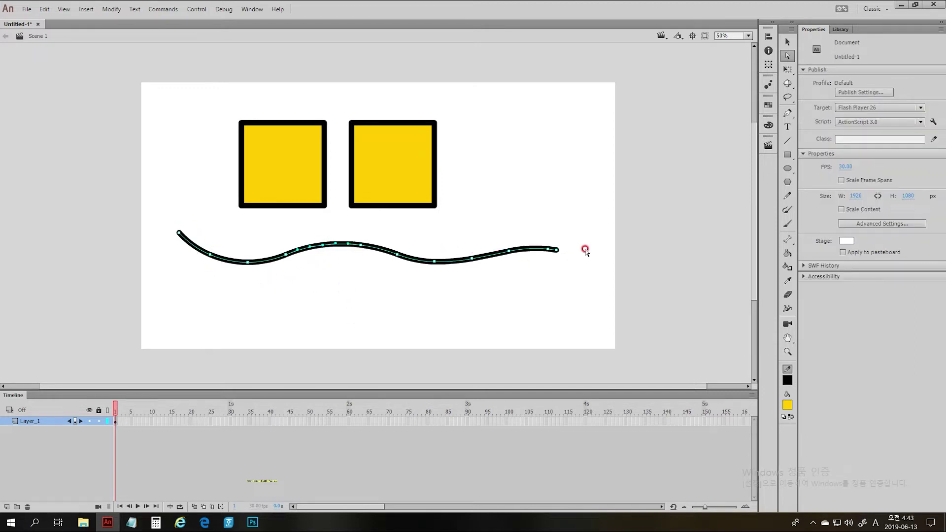
{"action": "left_click_drag", "start_coordinate": [555, 250], "coordinate": [579, 306]}
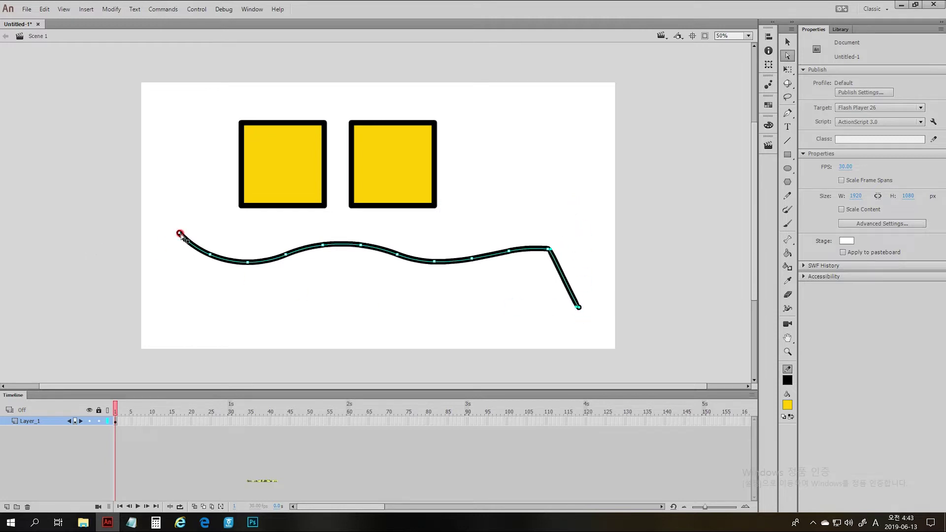
{"action": "left_click_drag", "start_coordinate": [179, 233], "coordinate": [192, 193]}
Pull the anchor below the left square down into a deep dip and raise the anchor below the right square
{"action": "mouse_move", "coordinate": [285, 254]}
{"action": "left_mouse_down"}
{"action": "mouse_move", "coordinate": [303, 281]}
{"action": "mouse_move", "coordinate": [294, 323]}
{"action": "left_mouse_up"}
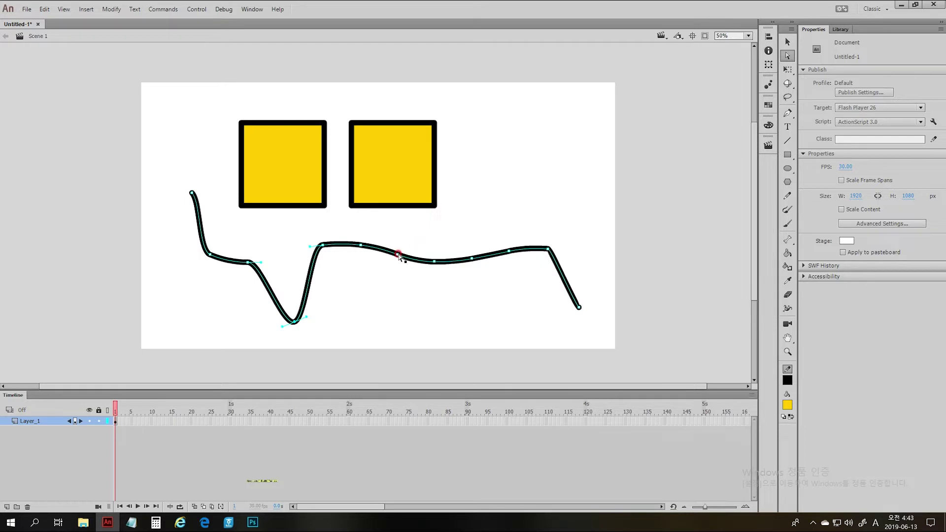
{"action": "left_click", "coordinate": [397, 255]}
{"action": "left_click_drag", "start_coordinate": [397, 255], "coordinate": [407, 219]}
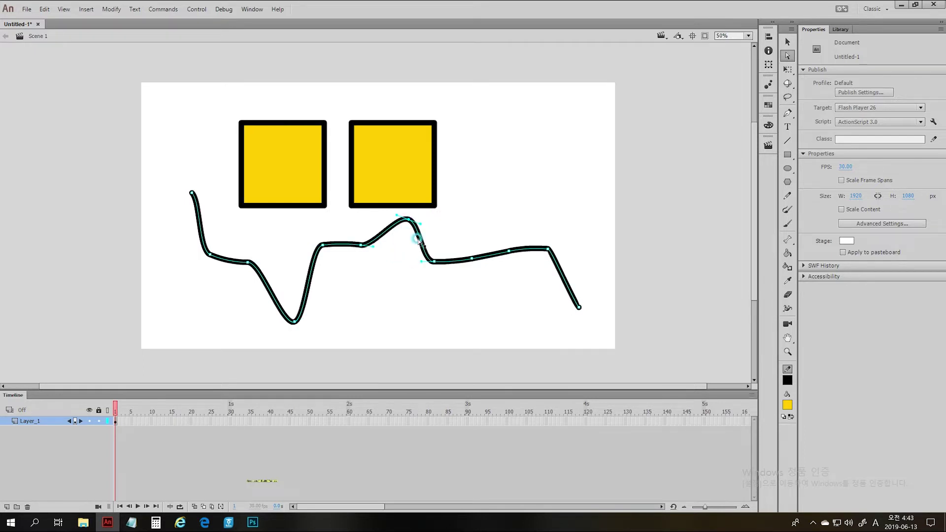
Stretch the raised anchor's curve handle up and to the right to bulge the curve toward the right square's lower corner
{"action": "left_click", "coordinate": [379, 205]}
{"action": "left_click", "coordinate": [418, 224]}
{"action": "left_click_drag", "start_coordinate": [418, 224], "coordinate": [460, 164]}
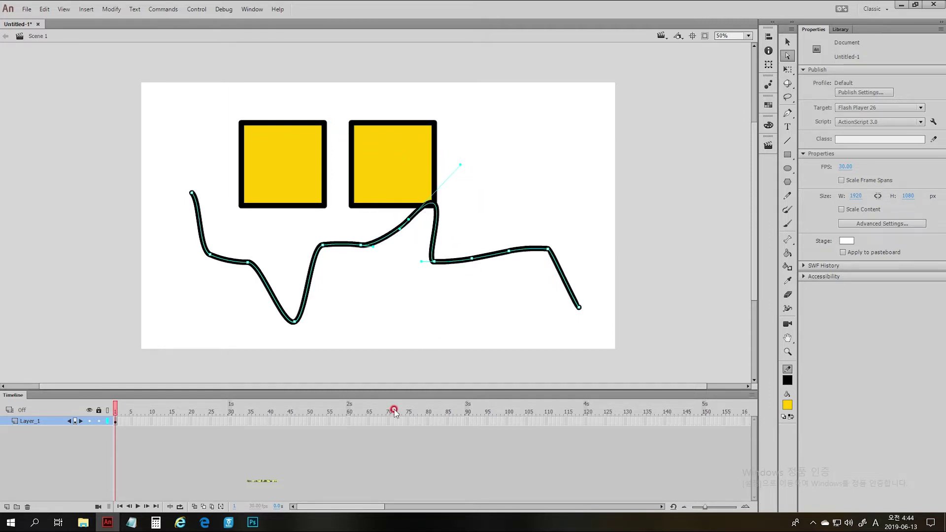
{"action": "left_click", "coordinate": [487, 309]}
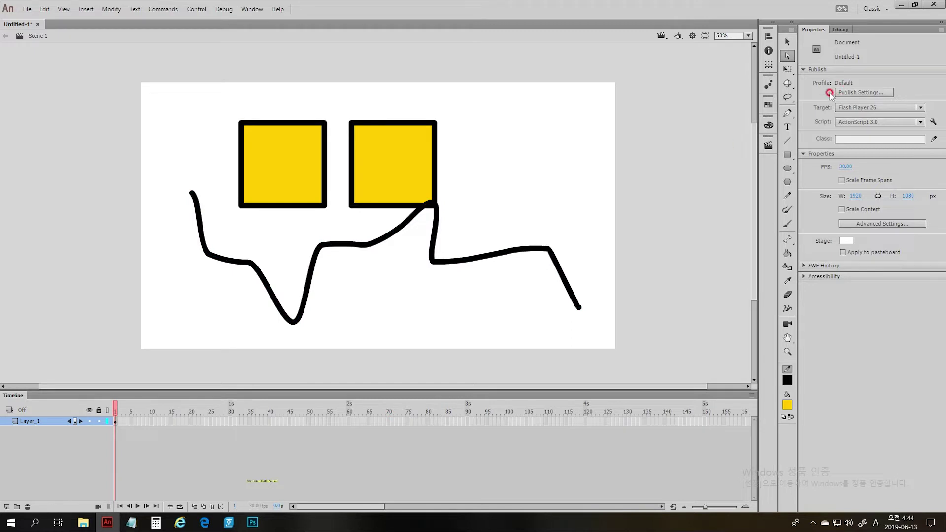
Scale the left square to about 315 px with Free Transform and deselect it
{"action": "left_click", "coordinate": [788, 70]}
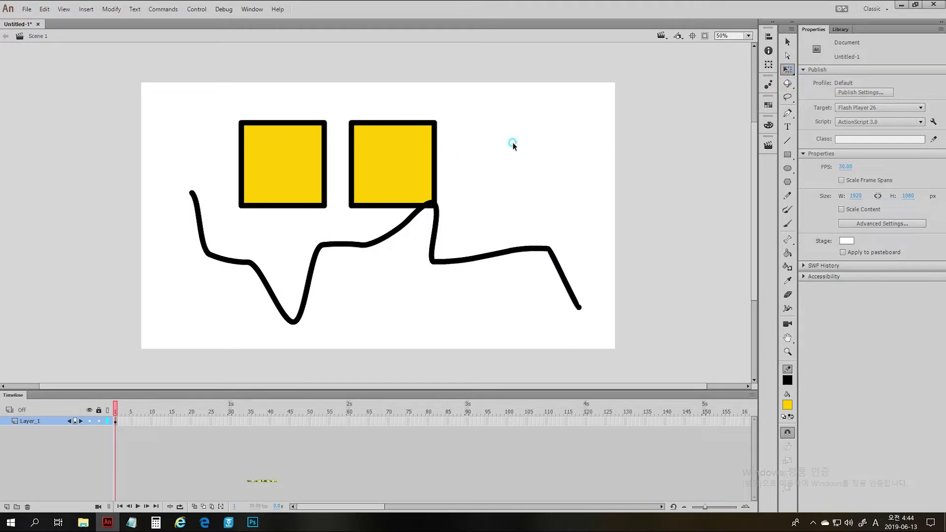
{"action": "left_click", "coordinate": [273, 171]}
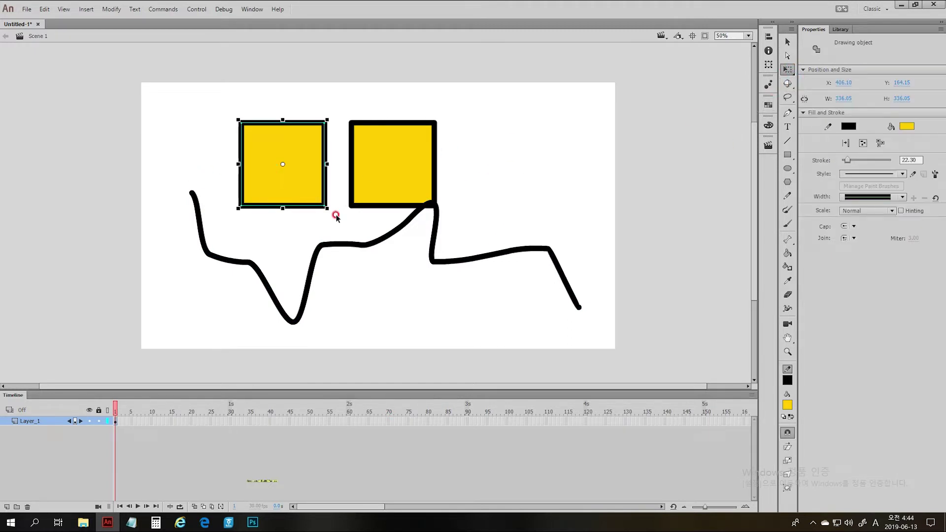
{"action": "mouse_move", "coordinate": [327, 208]}
{"action": "left_mouse_down"}
{"action": "mouse_move", "coordinate": [312, 114]}
{"action": "mouse_move", "coordinate": [447, 202]}
{"action": "left_mouse_up"}
{"action": "mouse_move", "coordinate": [320, 254]}
{"action": "left_mouse_down"}
{"action": "mouse_move", "coordinate": [349, 186]}
{"action": "mouse_move", "coordinate": [336, 217]}
{"action": "mouse_move", "coordinate": [391, 274]}
{"action": "mouse_move", "coordinate": [338, 192]}
{"action": "mouse_move", "coordinate": [385, 240]}
{"action": "mouse_move", "coordinate": [361, 205]}
{"action": "left_mouse_up"}
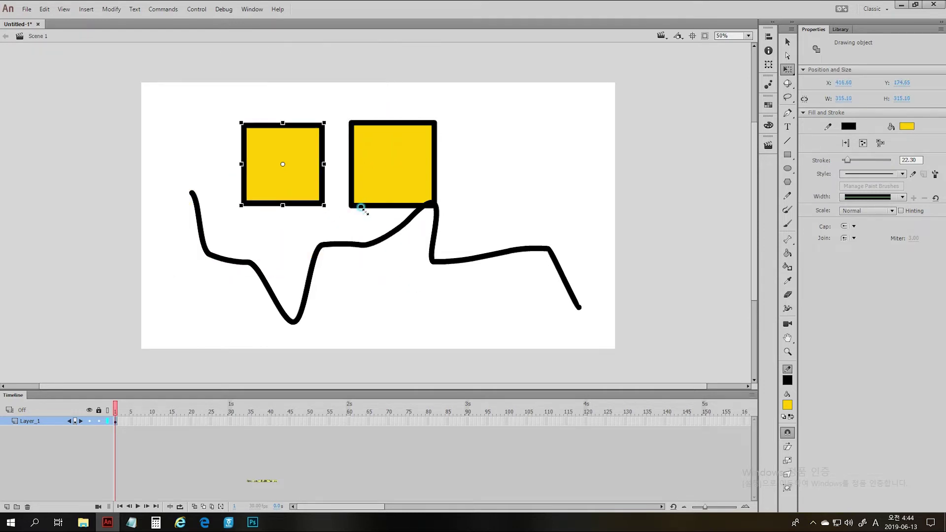
{"action": "left_click", "coordinate": [329, 226]}
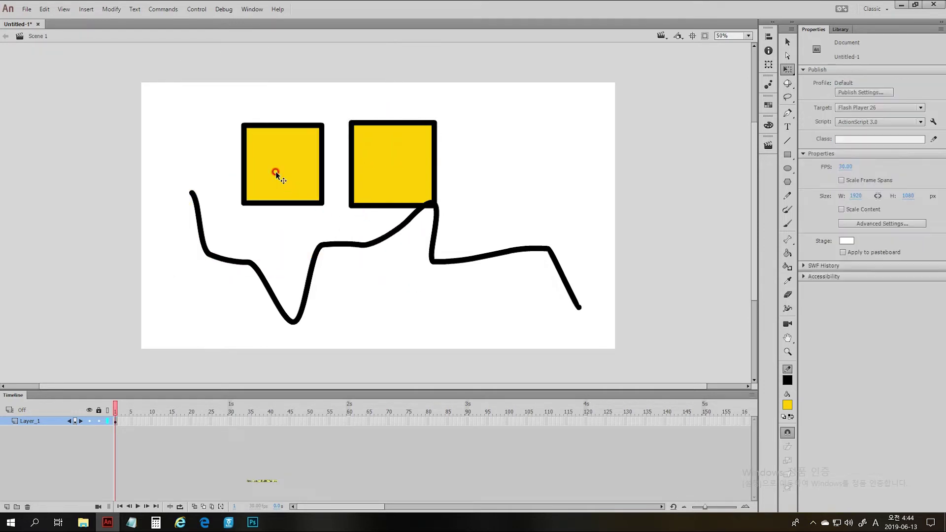
Skew the left square slightly with Free Transform, shifting its upper edge left and its right edge down, and deselect it
{"action": "left_click", "coordinate": [276, 129]}
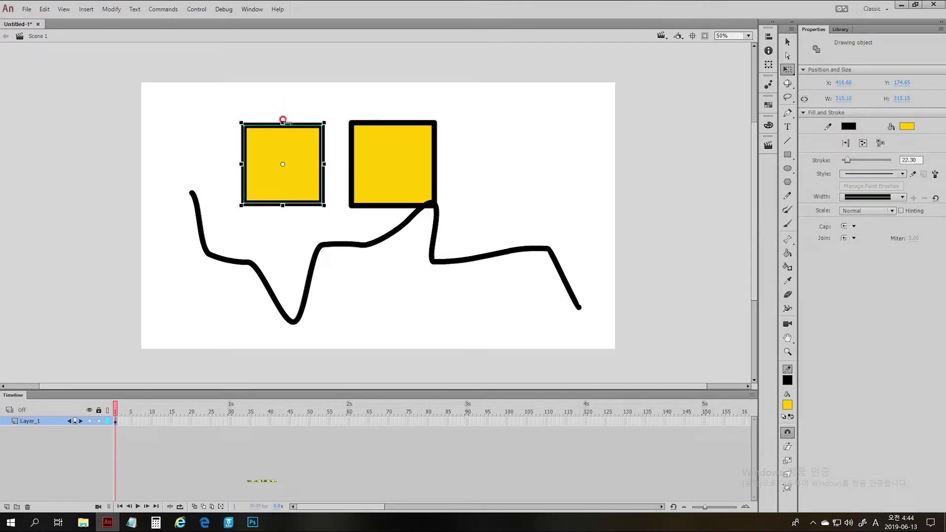
{"action": "mouse_move", "coordinate": [283, 122]}
{"action": "left_mouse_down"}
{"action": "mouse_move", "coordinate": [344, 123]}
{"action": "mouse_move", "coordinate": [253, 116]}
{"action": "mouse_move", "coordinate": [281, 120]}
{"action": "left_mouse_up"}
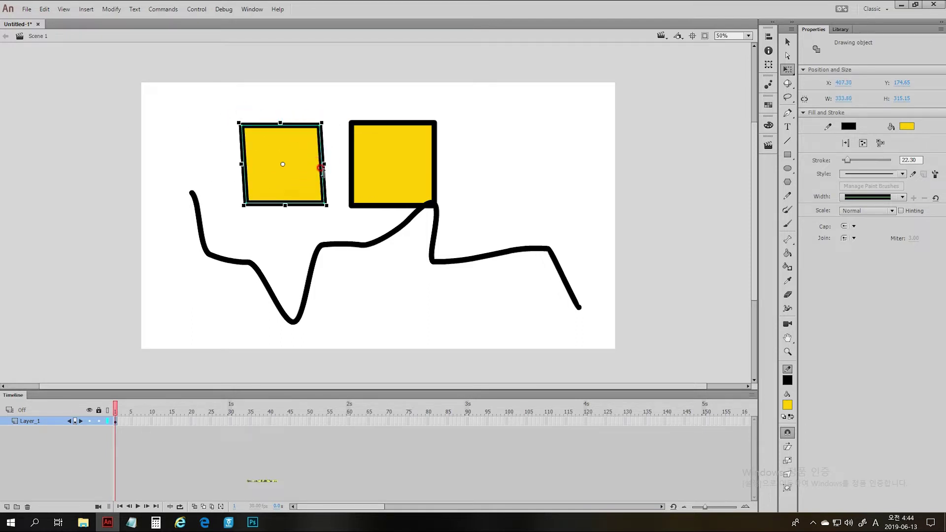
{"action": "left_click_drag", "start_coordinate": [320, 160], "coordinate": [331, 177]}
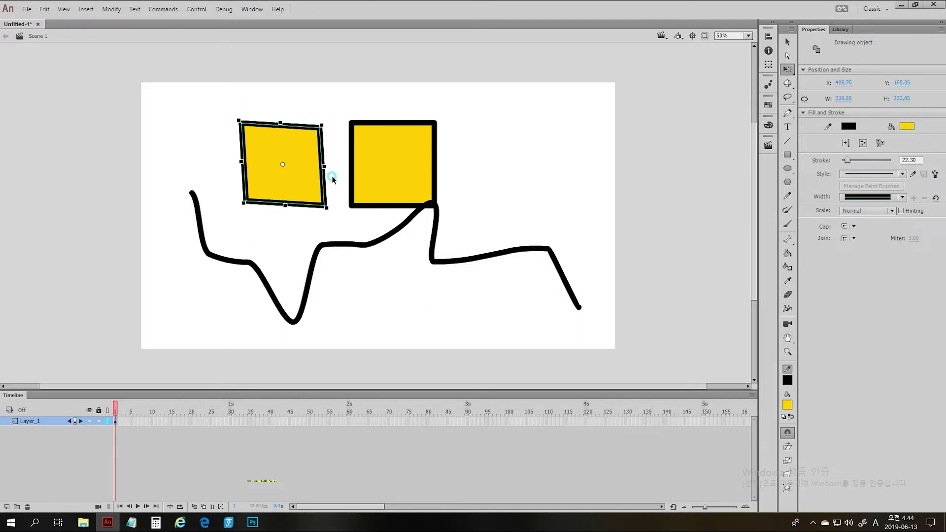
{"action": "mouse_move", "coordinate": [329, 209]}
{"action": "left_mouse_down"}
{"action": "mouse_move", "coordinate": [318, 238]}
{"action": "mouse_move", "coordinate": [348, 113]}
{"action": "mouse_move", "coordinate": [346, 229]}
{"action": "mouse_move", "coordinate": [251, 118]}
{"action": "mouse_move", "coordinate": [326, 211]}
{"action": "mouse_move", "coordinate": [322, 196]}
{"action": "left_mouse_up"}
{"action": "left_click", "coordinate": [180, 197]}
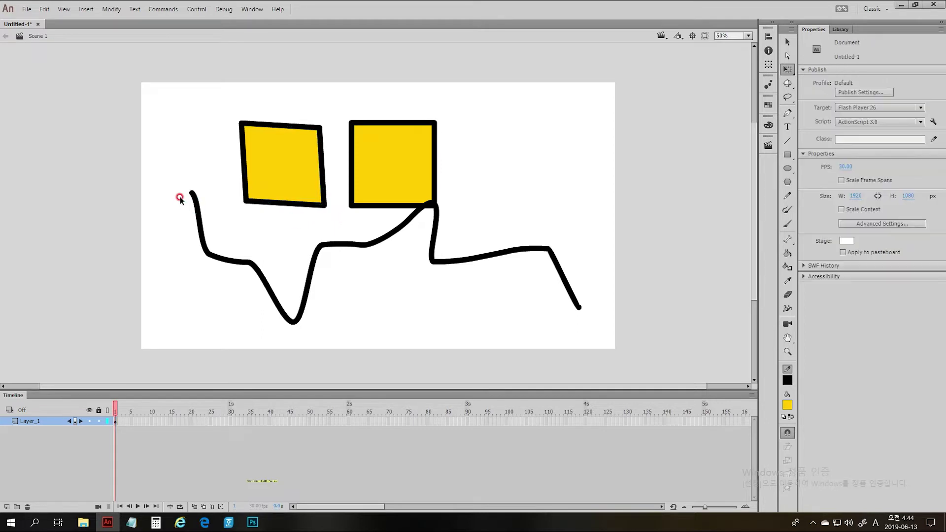
Slant the left square further in Rotate and Skew mode to about 434 by 348 px, then turn the mode off
{"action": "left_click", "coordinate": [289, 178]}
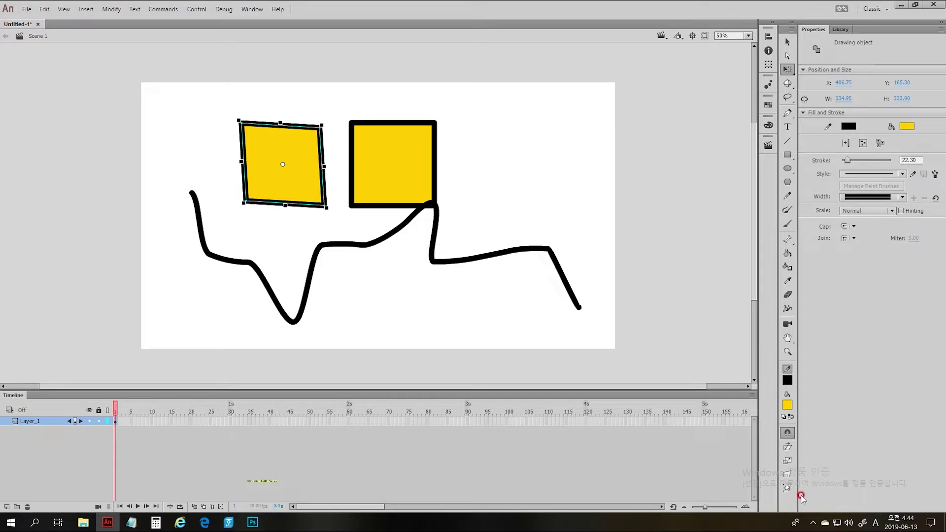
{"action": "left_click", "coordinate": [787, 448]}
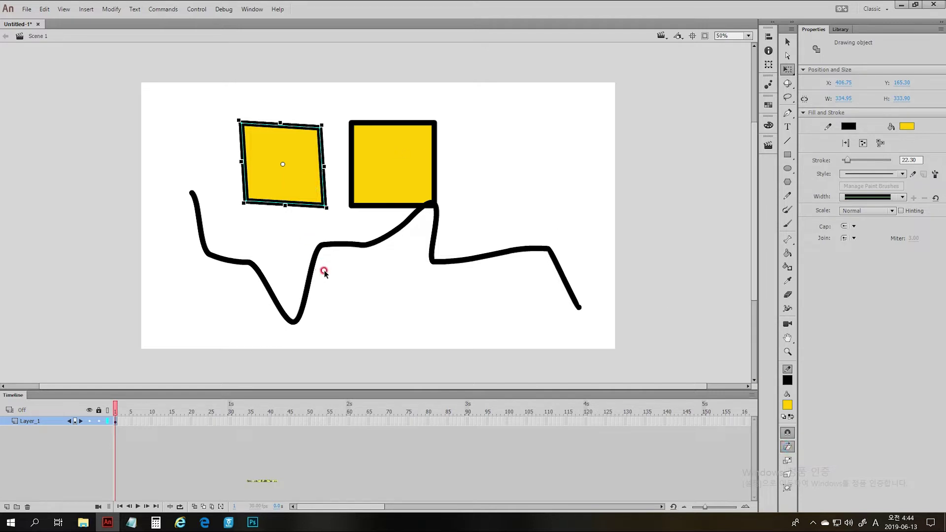
{"action": "mouse_move", "coordinate": [326, 209]}
{"action": "left_mouse_down"}
{"action": "mouse_move", "coordinate": [271, 244]}
{"action": "mouse_move", "coordinate": [346, 98]}
{"action": "mouse_move", "coordinate": [253, 164]}
{"action": "mouse_move", "coordinate": [312, 169]}
{"action": "mouse_move", "coordinate": [285, 205]}
{"action": "mouse_move", "coordinate": [315, 201]}
{"action": "left_mouse_up"}
{"action": "left_click", "coordinate": [295, 207]}
{"action": "left_click", "coordinate": [293, 218]}
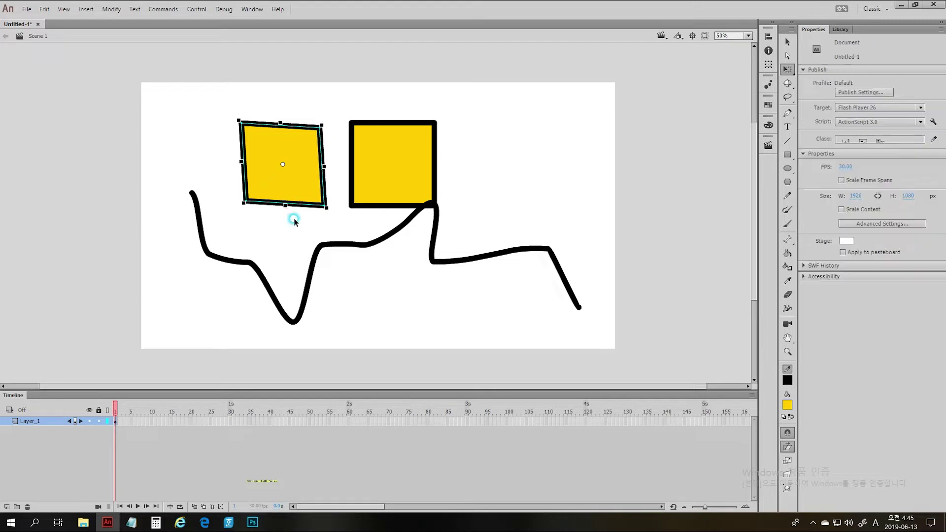
{"action": "left_click", "coordinate": [323, 207]}
{"action": "left_click_drag", "start_coordinate": [317, 196], "coordinate": [317, 209]}
{"action": "left_click", "coordinate": [316, 169]}
{"action": "mouse_move", "coordinate": [316, 169]}
{"action": "left_mouse_down"}
{"action": "mouse_move", "coordinate": [316, 138]}
{"action": "mouse_move", "coordinate": [317, 199]}
{"action": "mouse_move", "coordinate": [317, 169]}
{"action": "left_mouse_up"}
{"action": "mouse_move", "coordinate": [283, 134]}
{"action": "left_mouse_down"}
{"action": "mouse_move", "coordinate": [281, 121]}
{"action": "mouse_move", "coordinate": [246, 120]}
{"action": "mouse_move", "coordinate": [303, 124]}
{"action": "mouse_move", "coordinate": [263, 132]}
{"action": "mouse_move", "coordinate": [276, 136]}
{"action": "left_mouse_up"}
{"action": "left_click", "coordinate": [788, 448]}
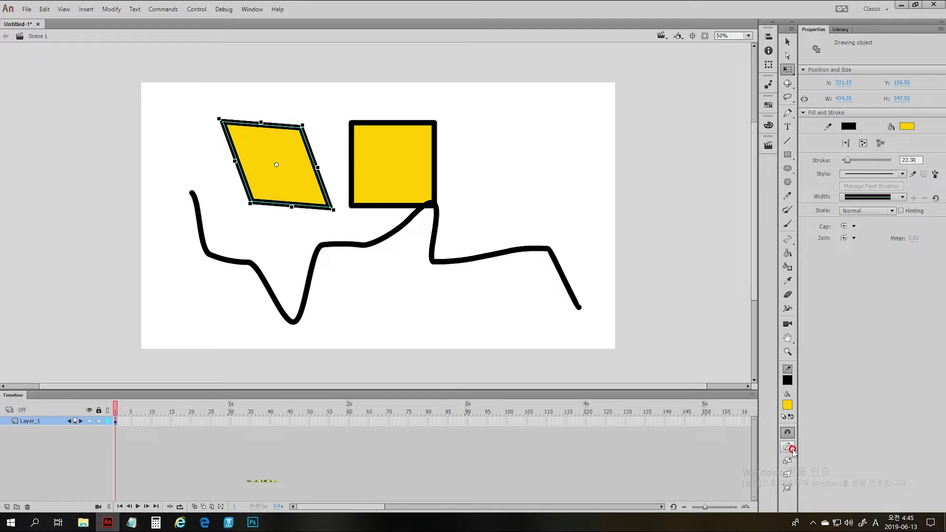
Skew the slanted square's right side upward, then shrink it slightly to about 391 px high in Scale mode
{"action": "left_click", "coordinate": [317, 177]}
{"action": "left_click", "coordinate": [321, 182]}
{"action": "left_click_drag", "start_coordinate": [319, 183], "coordinate": [316, 170]}
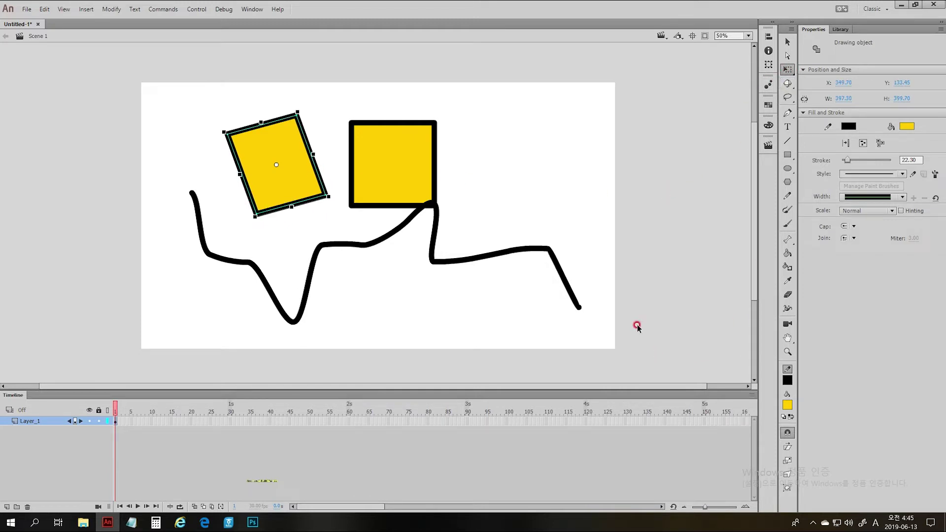
{"action": "left_click", "coordinate": [787, 460]}
{"action": "left_click_drag", "start_coordinate": [249, 211], "coordinate": [260, 238]}
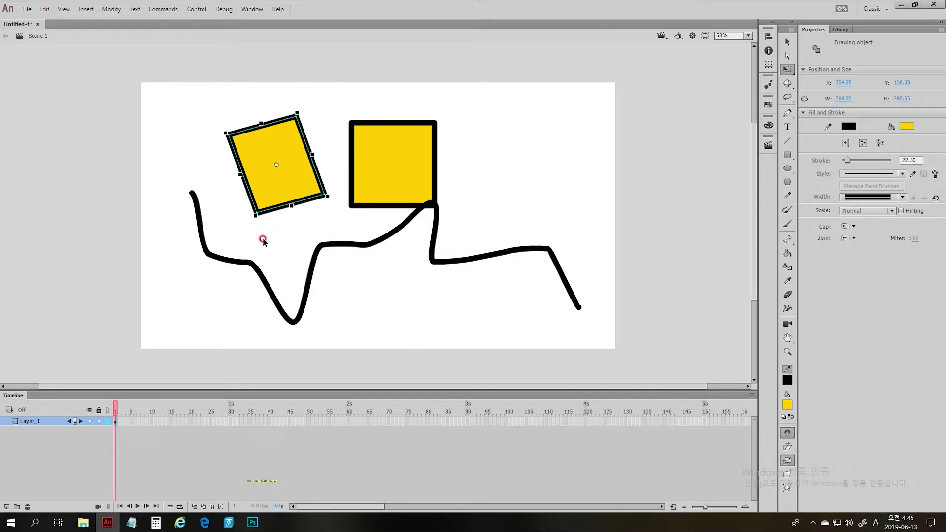
Switch to Distort mode for the tilted square and move the square about 148 px to the left
{"action": "left_click", "coordinate": [787, 474]}
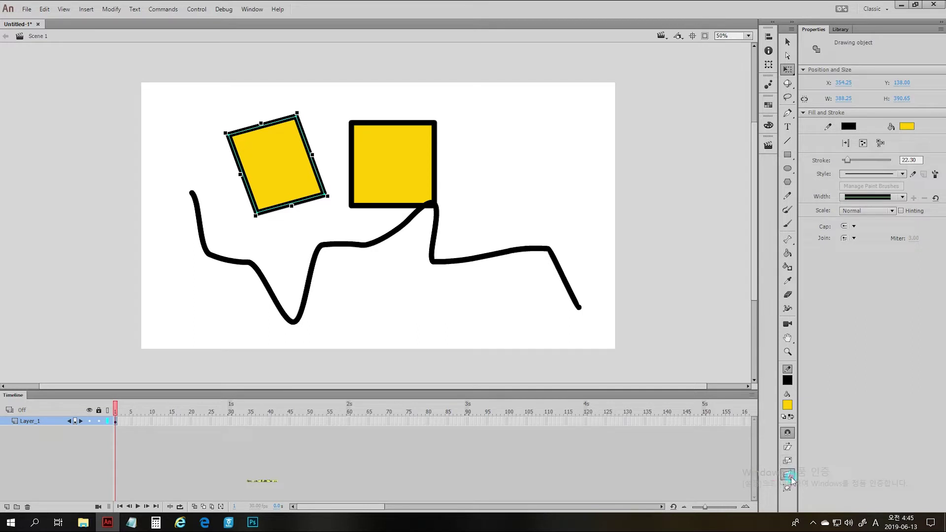
{"action": "left_click", "coordinate": [254, 216]}
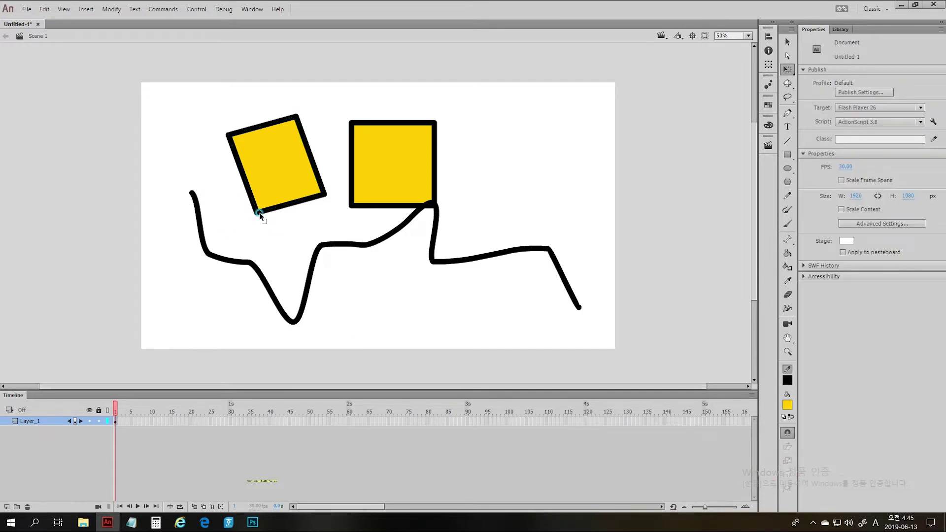
{"action": "left_click", "coordinate": [259, 216]}
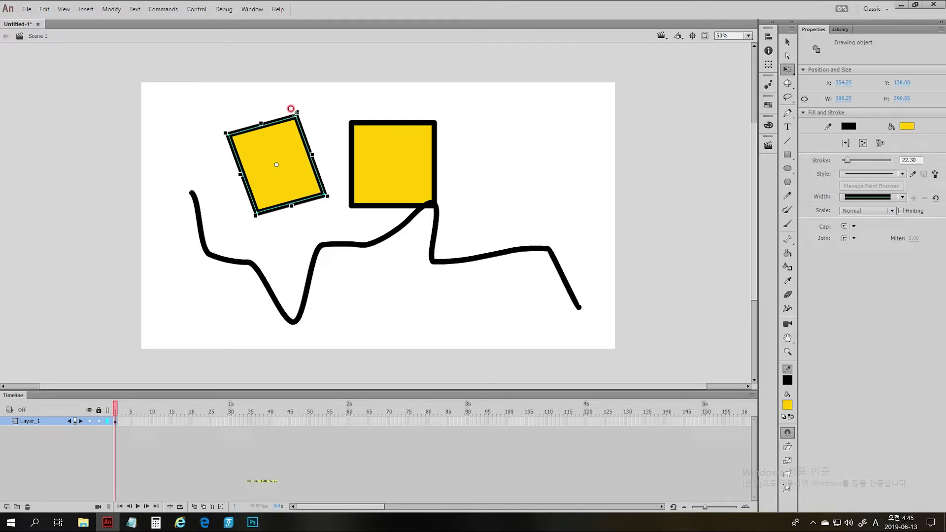
{"action": "left_click", "coordinate": [315, 120]}
{"action": "left_click_drag", "start_coordinate": [298, 117], "coordinate": [259, 114]}
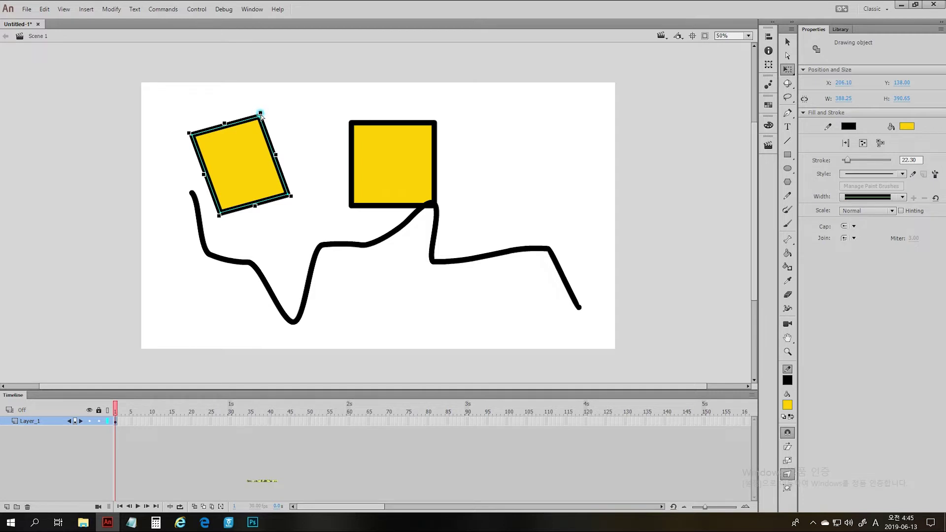
Distort the tilted square by pulling its upper-right corner far up and right, its upper-left corner outward and its lower-left corner right
{"action": "left_click_drag", "start_coordinate": [260, 114], "coordinate": [327, 59]}
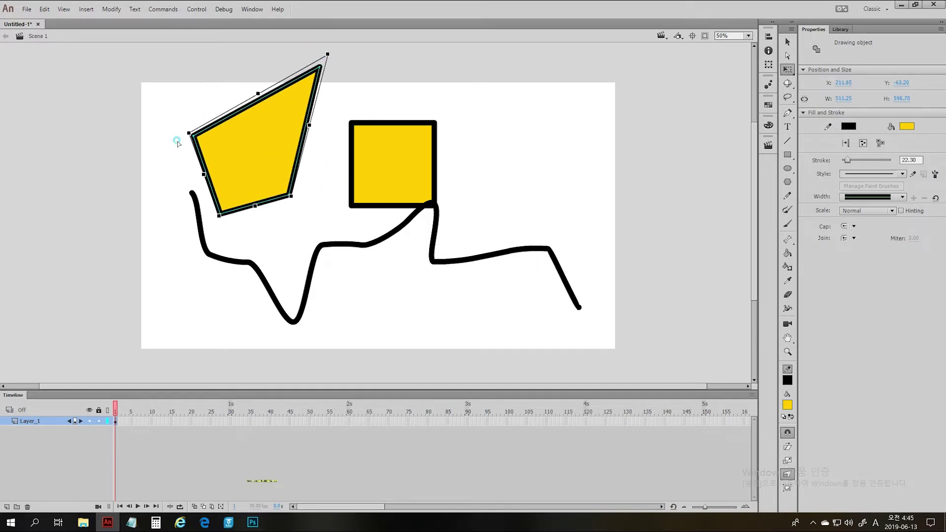
{"action": "mouse_move", "coordinate": [177, 141]}
{"action": "left_mouse_down"}
{"action": "mouse_move", "coordinate": [160, 90]}
{"action": "mouse_move", "coordinate": [173, 183]}
{"action": "mouse_move", "coordinate": [176, 142]}
{"action": "left_mouse_up"}
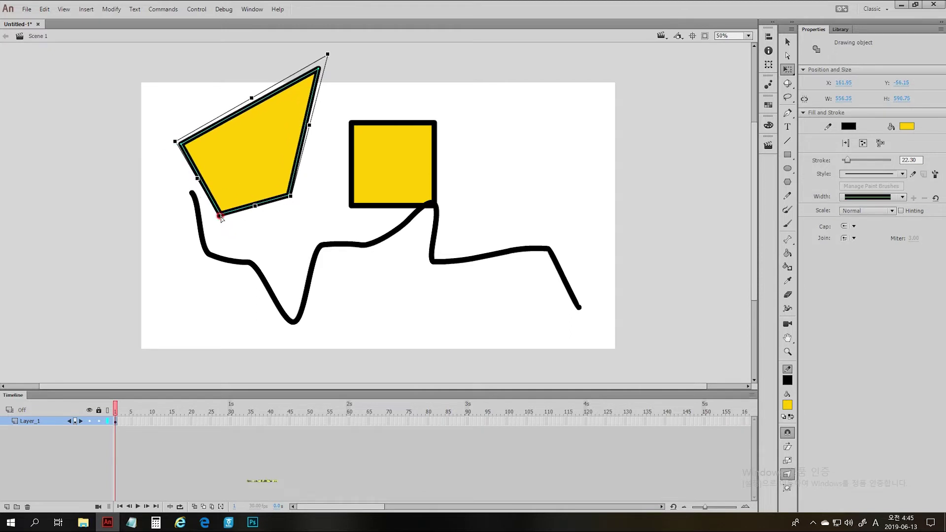
{"action": "mouse_move", "coordinate": [221, 218]}
{"action": "left_mouse_down"}
{"action": "mouse_move", "coordinate": [274, 278]}
{"action": "mouse_move", "coordinate": [228, 197]}
{"action": "mouse_move", "coordinate": [249, 215]}
{"action": "mouse_move", "coordinate": [239, 213]}
{"action": "mouse_move", "coordinate": [254, 204]}
{"action": "mouse_move", "coordinate": [231, 216]}
{"action": "mouse_move", "coordinate": [262, 209]}
{"action": "mouse_move", "coordinate": [230, 217]}
{"action": "mouse_move", "coordinate": [258, 205]}
{"action": "mouse_move", "coordinate": [174, 228]}
{"action": "mouse_move", "coordinate": [247, 215]}
{"action": "mouse_move", "coordinate": [214, 186]}
{"action": "mouse_move", "coordinate": [264, 238]}
{"action": "mouse_move", "coordinate": [185, 176]}
{"action": "mouse_move", "coordinate": [241, 232]}
{"action": "mouse_move", "coordinate": [226, 213]}
{"action": "mouse_move", "coordinate": [237, 225]}
{"action": "left_mouse_up"}
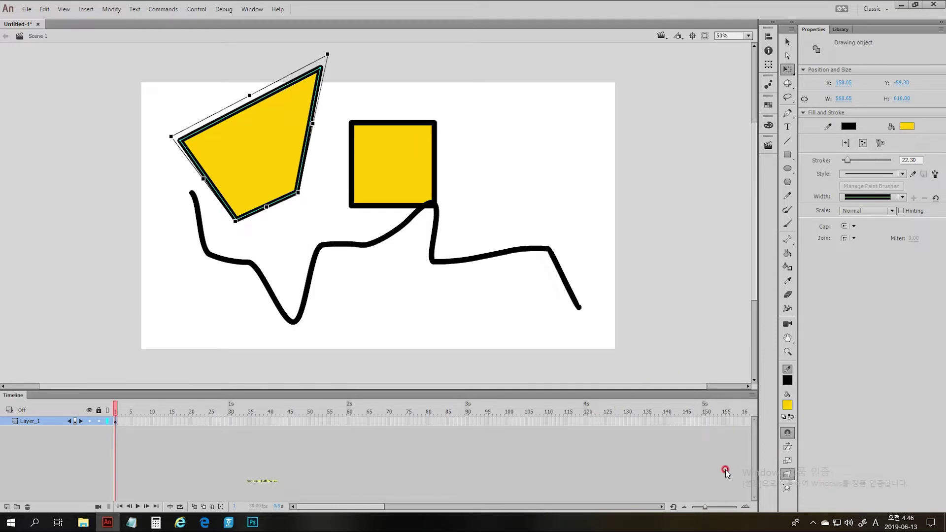
Bend the distorted shape's lower and upper edges into curves in Envelope mode, shift its right-side envelope point outward, and deselect it
{"action": "left_click", "coordinate": [789, 490]}
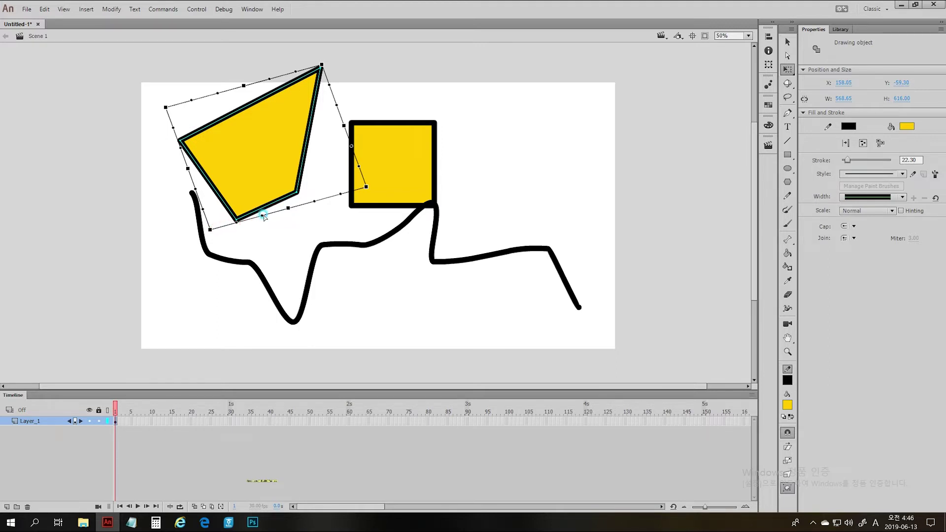
{"action": "left_click_drag", "start_coordinate": [261, 215], "coordinate": [263, 244]}
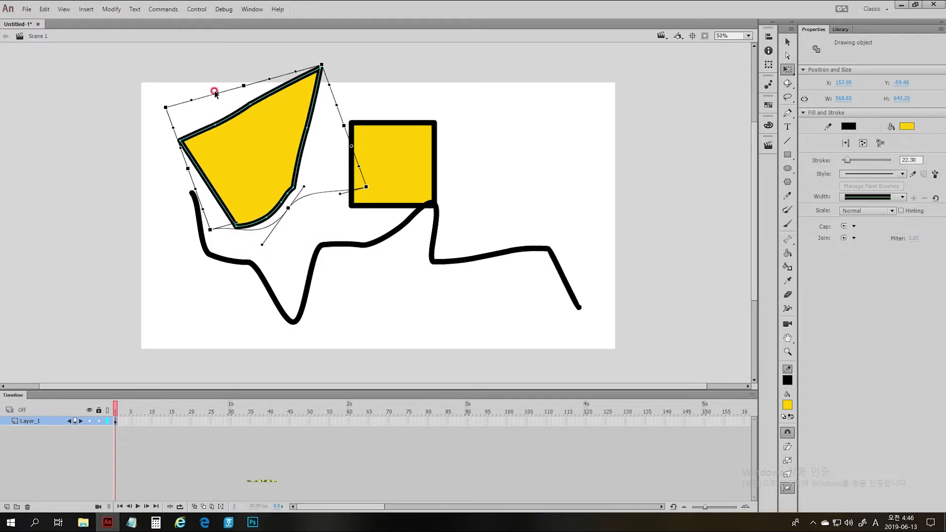
{"action": "left_click_drag", "start_coordinate": [218, 93], "coordinate": [219, 114]}
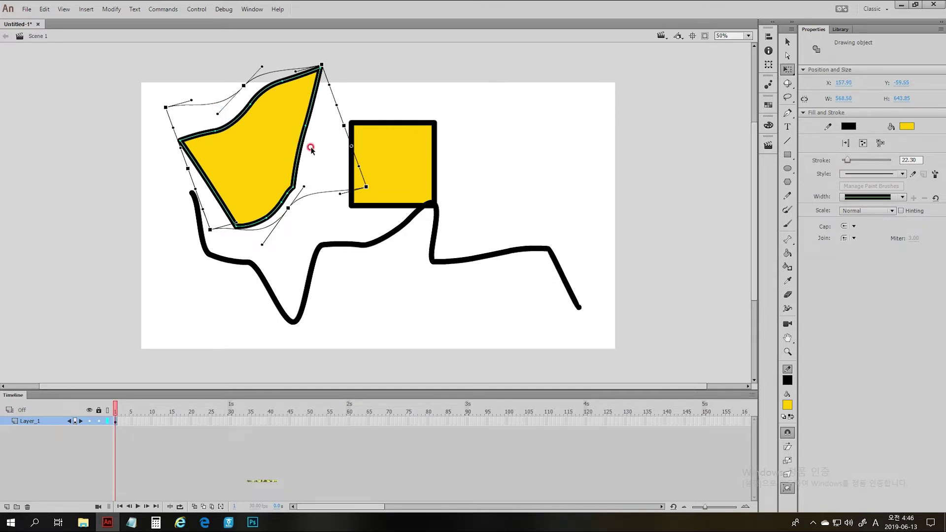
{"action": "mouse_move", "coordinate": [345, 129]}
{"action": "left_mouse_down"}
{"action": "mouse_move", "coordinate": [354, 121]}
{"action": "mouse_move", "coordinate": [327, 136]}
{"action": "mouse_move", "coordinate": [352, 134]}
{"action": "mouse_move", "coordinate": [321, 148]}
{"action": "mouse_move", "coordinate": [354, 167]}
{"action": "mouse_move", "coordinate": [384, 130]}
{"action": "mouse_move", "coordinate": [351, 122]}
{"action": "left_mouse_up"}
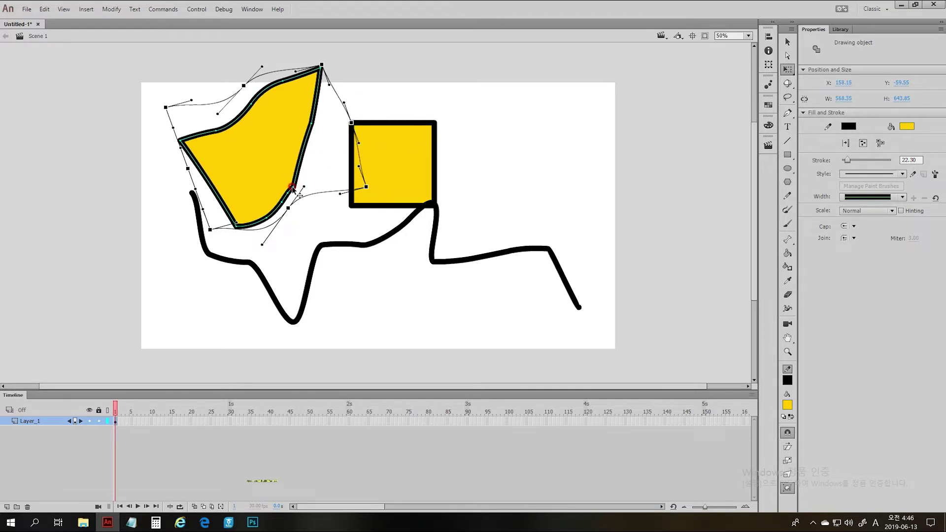
{"action": "left_click", "coordinate": [345, 290]}
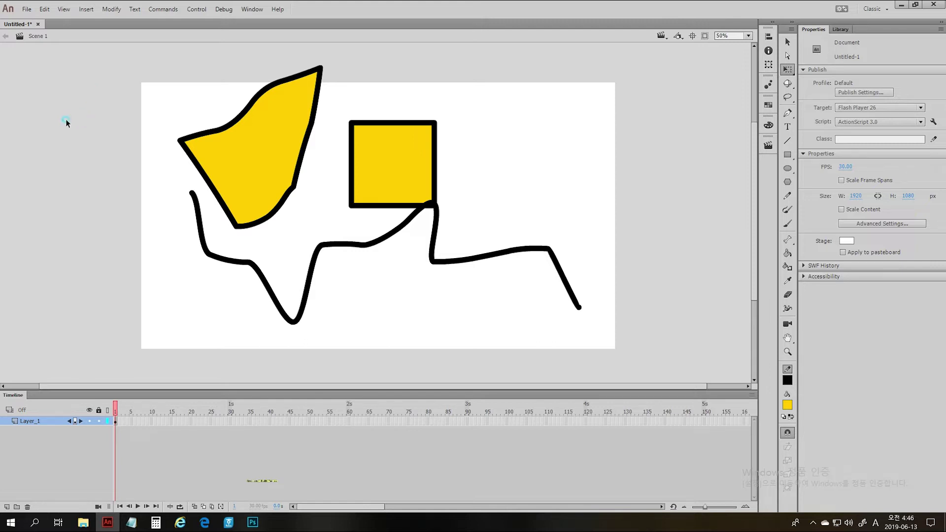
Close Untitled-1 without saving and open the file 02회 전체변형툴.fla
{"action": "left_click", "coordinate": [39, 25]}
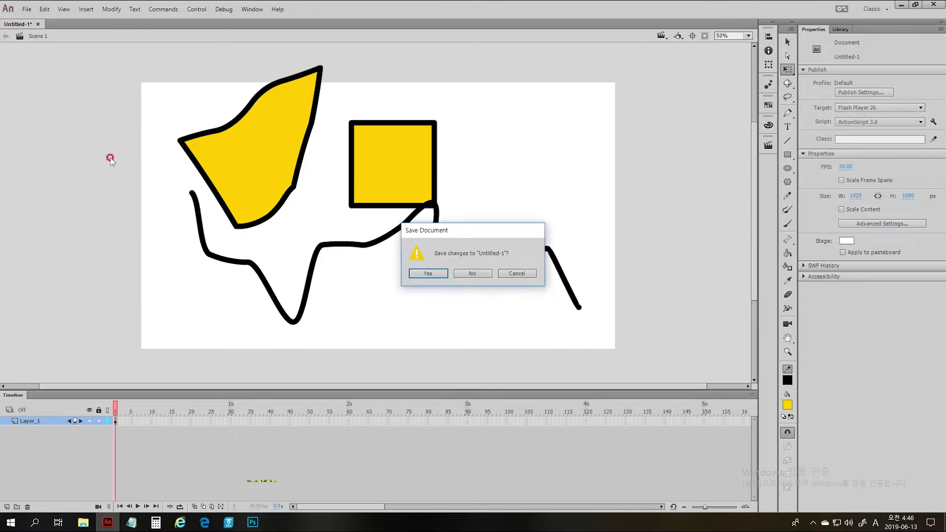
{"action": "left_click", "coordinate": [484, 274]}
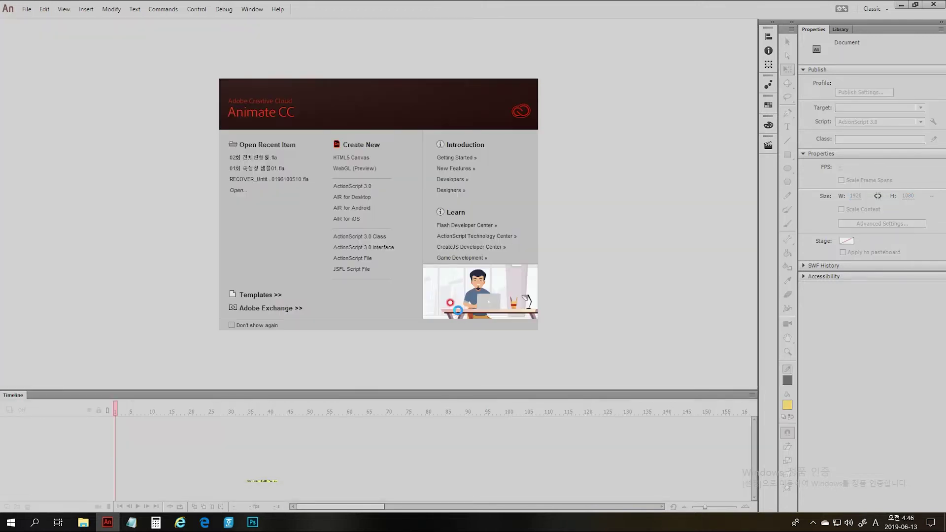
{"action": "key", "text": "ctrl+o"}
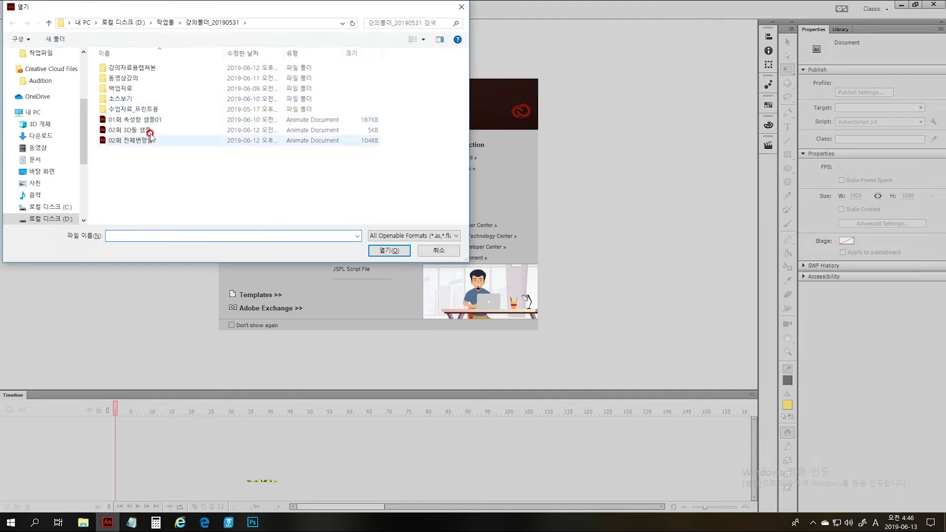
{"action": "double_click", "coordinate": [138, 140]}
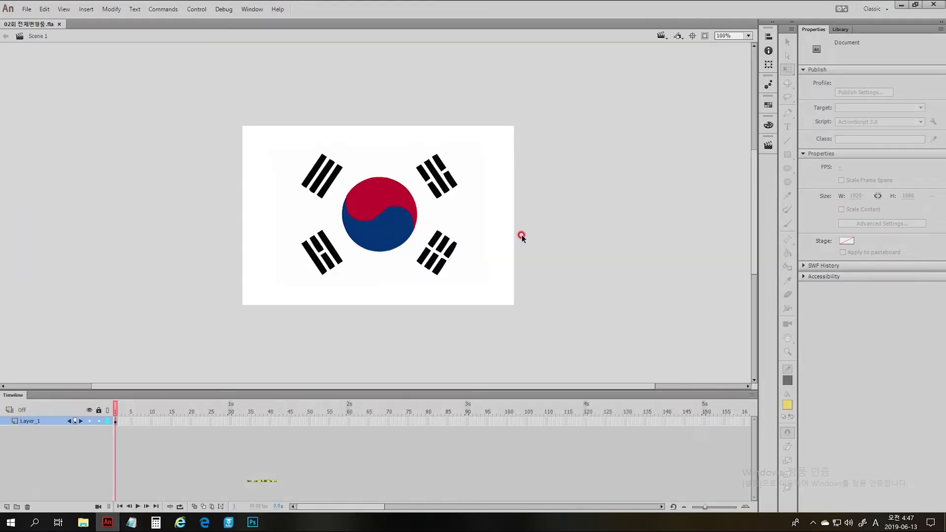
Bend the flag's upper and lower edges into waves in Envelope mode, raising the left halves and lowering the right halves
{"action": "left_click", "coordinate": [355, 223]}
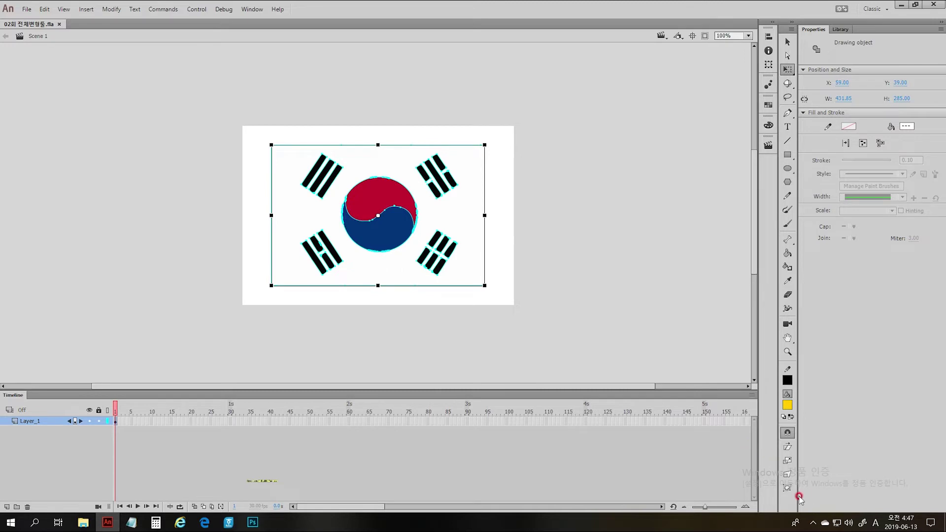
{"action": "left_click", "coordinate": [787, 488]}
{"action": "left_click_drag", "start_coordinate": [306, 146], "coordinate": [306, 130]}
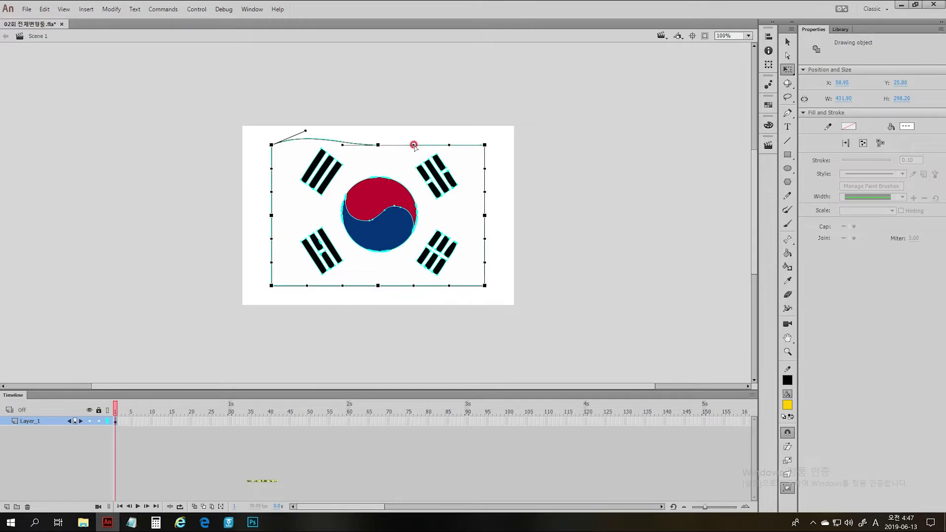
{"action": "left_click_drag", "start_coordinate": [414, 145], "coordinate": [419, 156]}
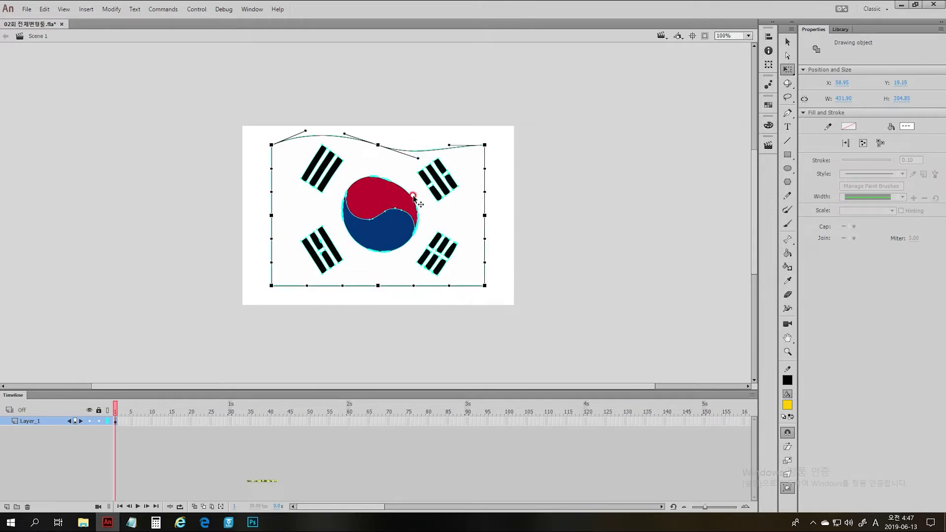
{"action": "left_click_drag", "start_coordinate": [306, 286], "coordinate": [312, 268]}
{"action": "left_click", "coordinate": [444, 284]}
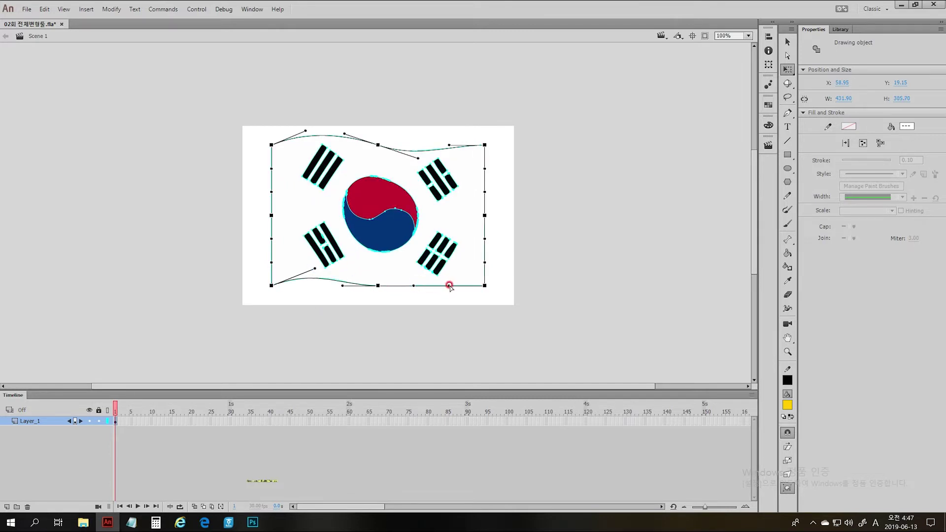
{"action": "left_click_drag", "start_coordinate": [450, 287], "coordinate": [446, 305]}
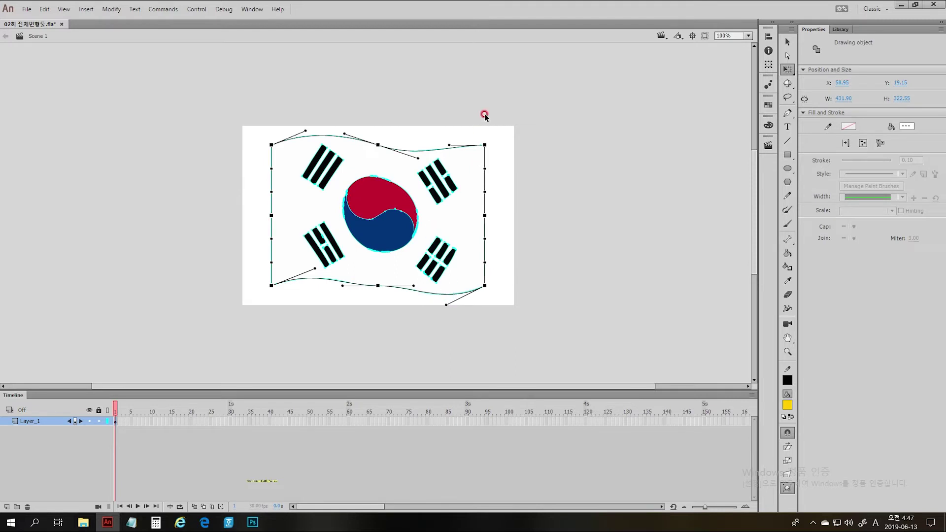
Curve the flag's two side edges with the envelope handles, bending the right edge in then out and the left edge out then in
{"action": "mouse_move", "coordinate": [485, 169]}
{"action": "left_mouse_down"}
{"action": "mouse_move", "coordinate": [490, 153]}
{"action": "mouse_move", "coordinate": [473, 172]}
{"action": "left_mouse_up"}
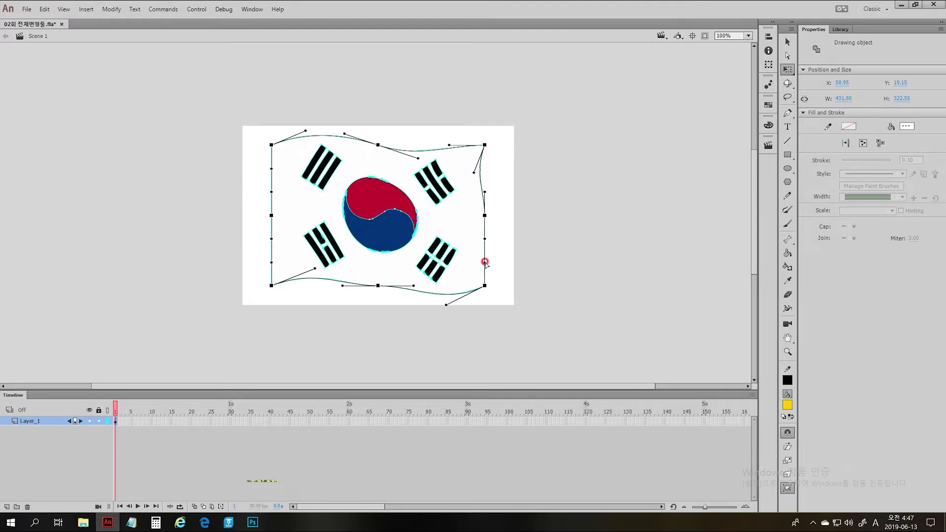
{"action": "left_click_drag", "start_coordinate": [485, 262], "coordinate": [495, 259]}
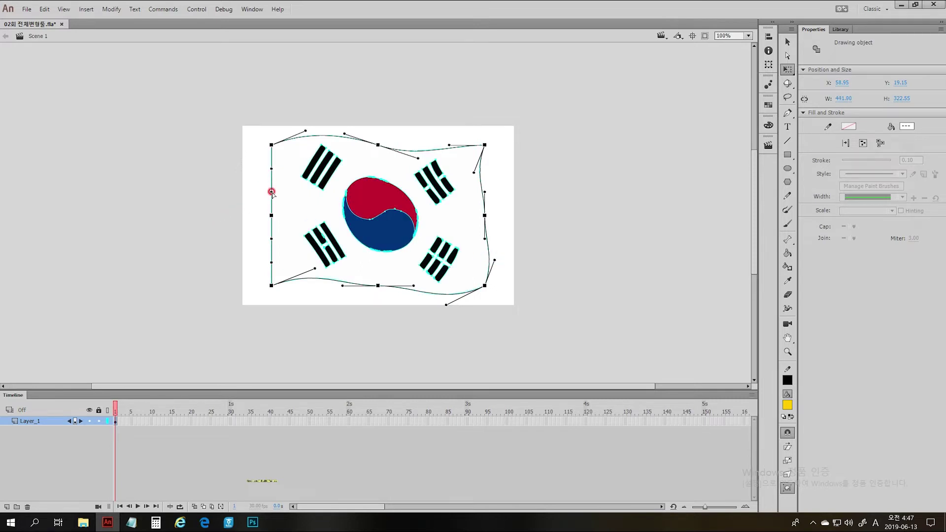
{"action": "left_click_drag", "start_coordinate": [272, 192], "coordinate": [265, 188]}
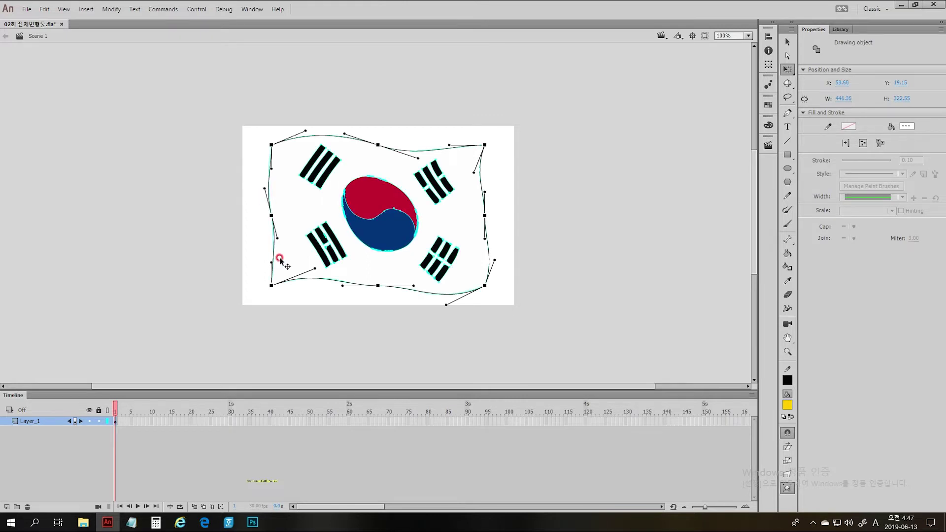
{"action": "left_click_drag", "start_coordinate": [271, 262], "coordinate": [276, 262]}
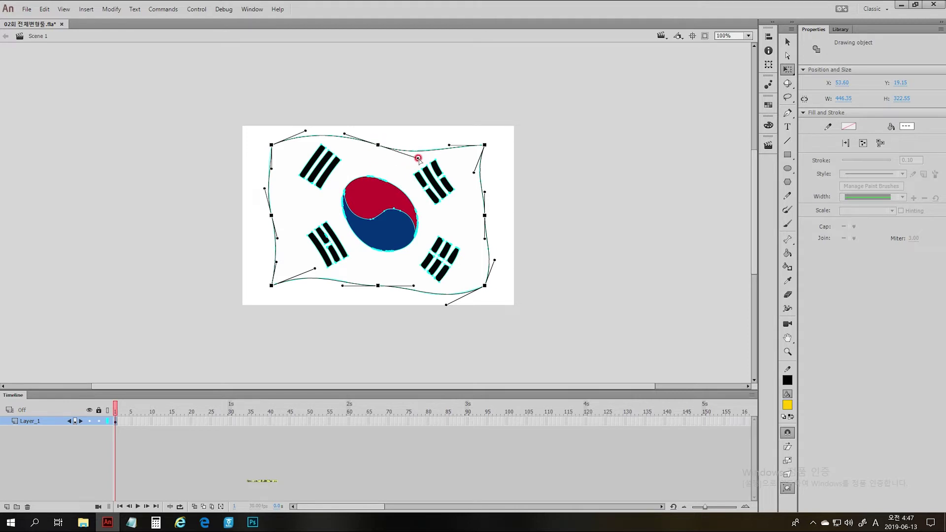
Arch the right half of the flag's upper edge upward with the upper-middle envelope handle, and deselect the flag
{"action": "left_click_drag", "start_coordinate": [417, 157], "coordinate": [422, 116]}
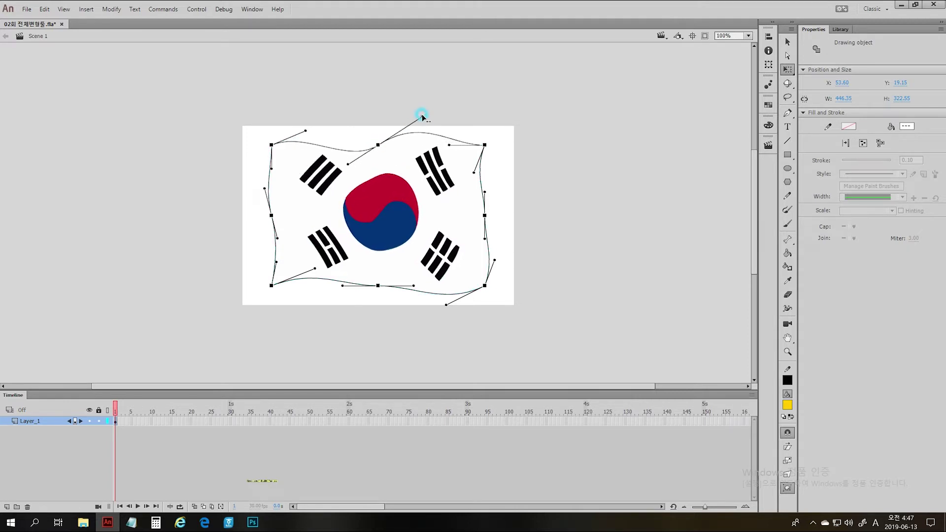
{"action": "left_click", "coordinate": [562, 349]}
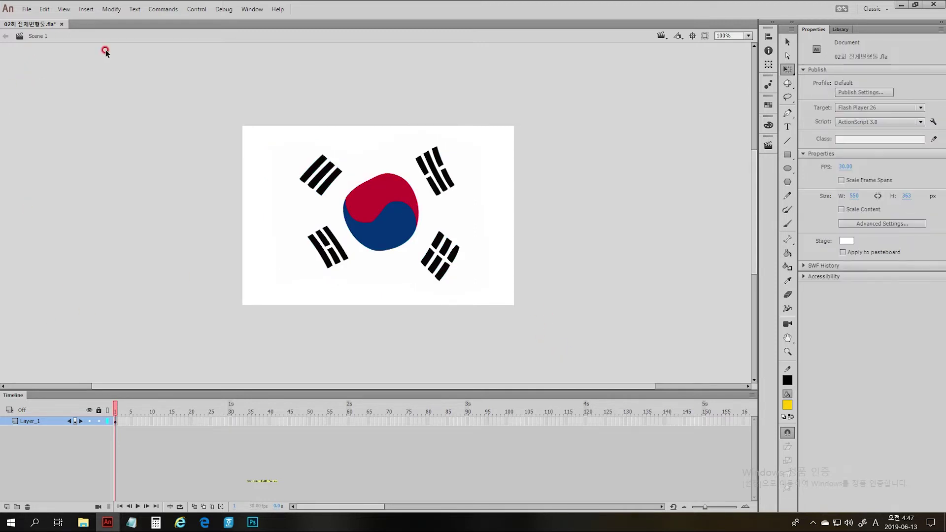
Close 02회 전체변형툴.fla without saving and create a new document with the default settings
{"action": "left_click", "coordinate": [63, 25]}
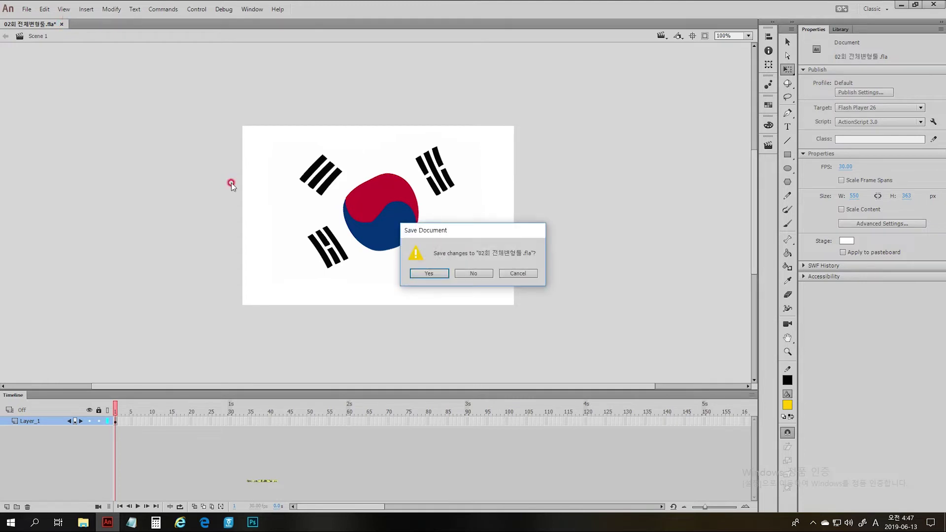
{"action": "left_click", "coordinate": [477, 274]}
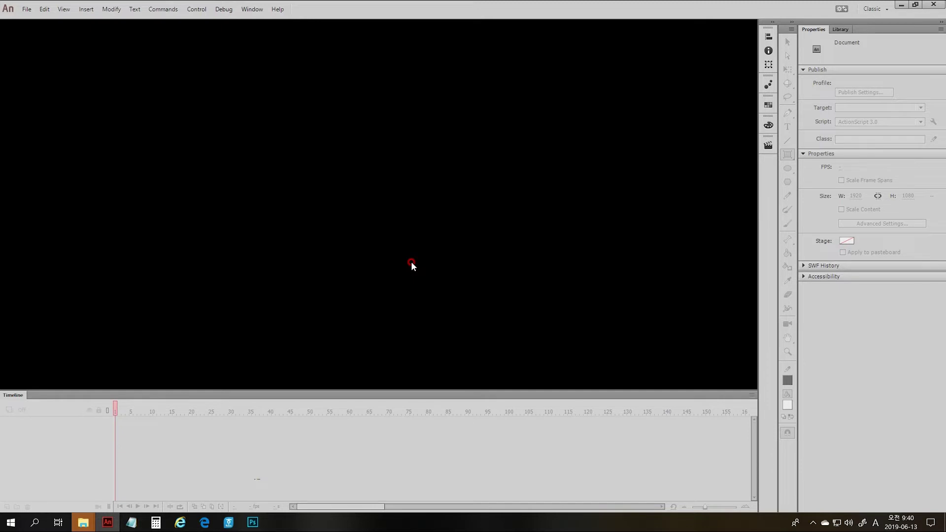
{"action": "key", "text": "ctrl+n"}
{"action": "key", "text": "Return"}
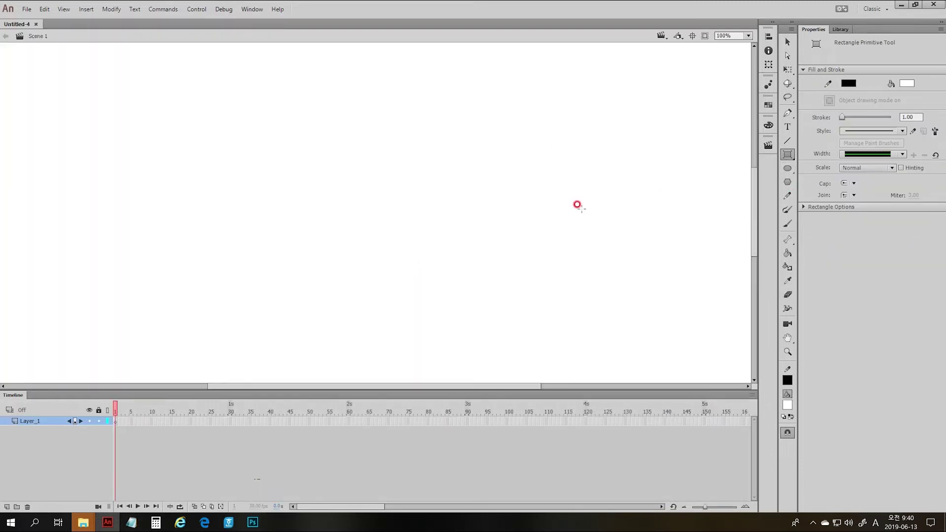
Draw a rectangle primitive about 338 × 338 px near the middle of the stage and fill it with the rainbow linear gradient
{"action": "left_click_drag", "start_coordinate": [310, 121], "coordinate": [475, 261]}
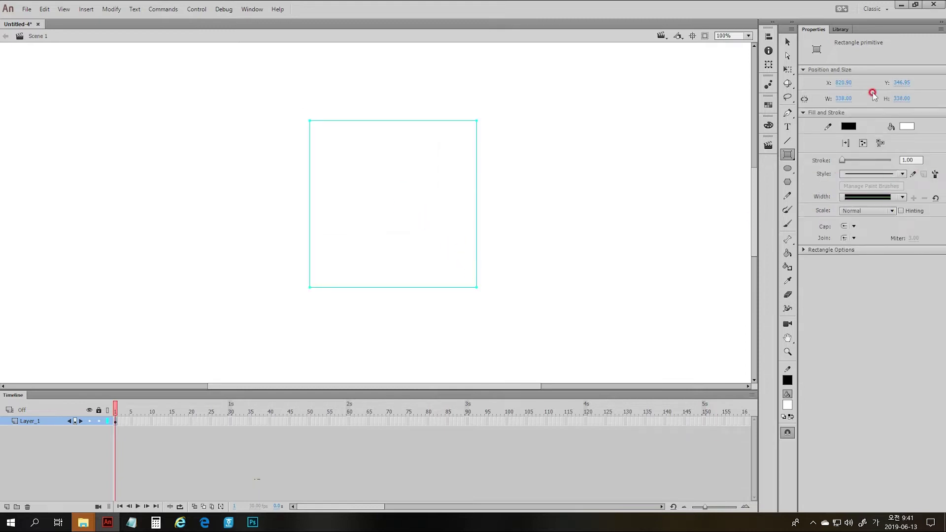
{"action": "left_click", "coordinate": [908, 127]}
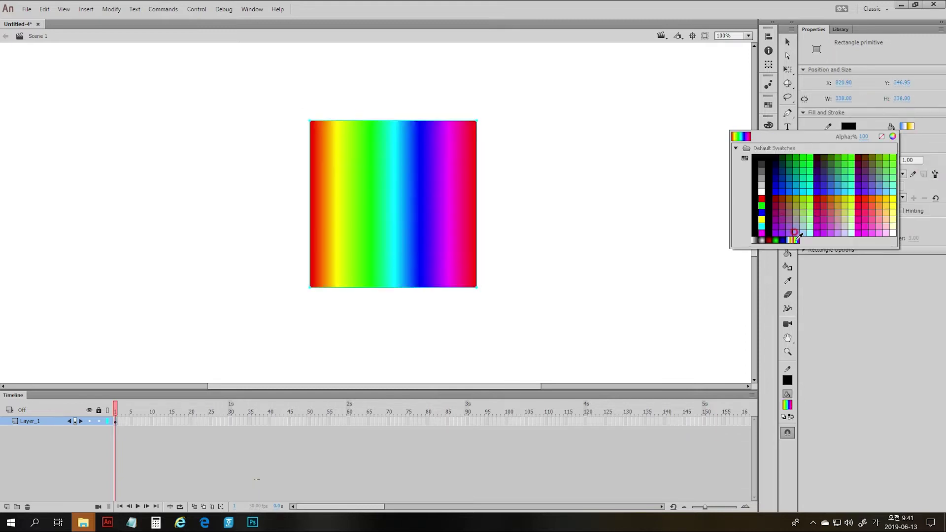
{"action": "left_click", "coordinate": [795, 238]}
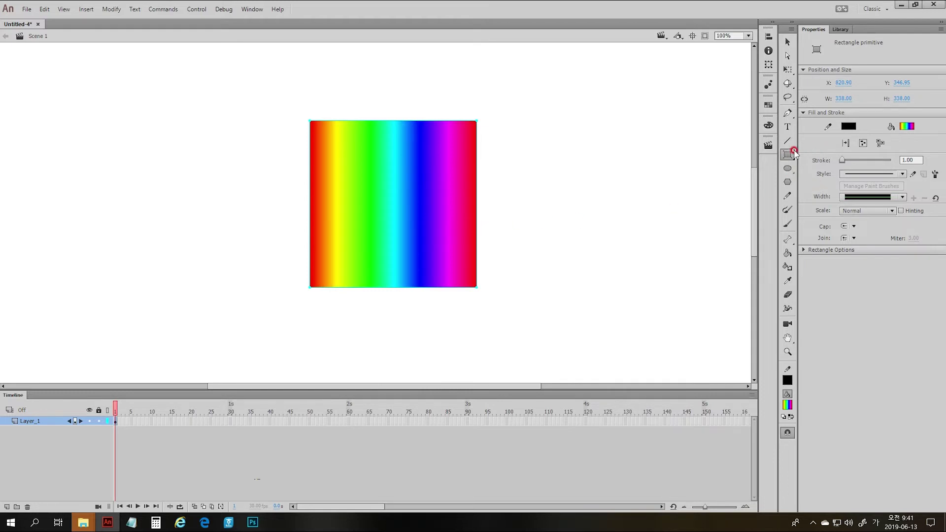
With the Gradient Transform tool, rotate the square's rainbow gradient counterclockwise to slant its bands and widen it beyond the square's edges
{"action": "left_click_drag", "start_coordinate": [788, 70], "coordinate": [857, 81]}
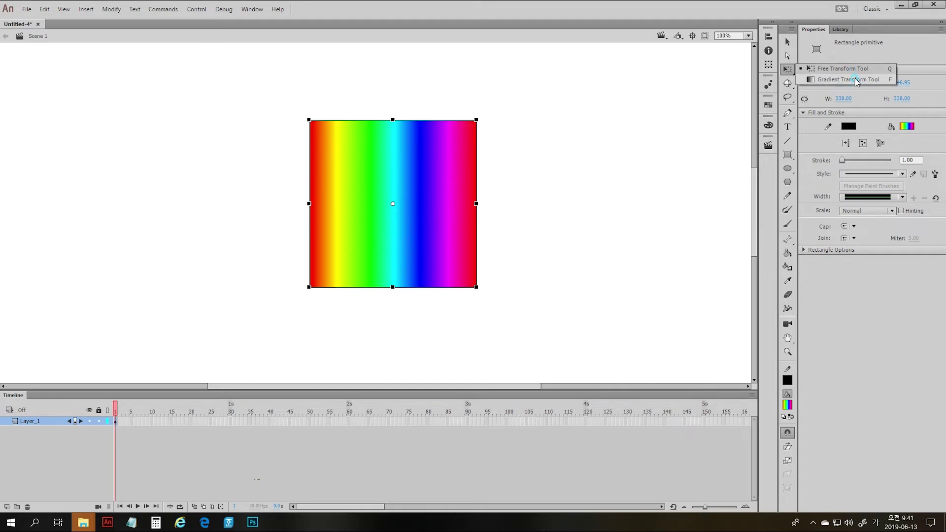
{"action": "left_click_drag", "start_coordinate": [856, 82], "coordinate": [857, 82]}
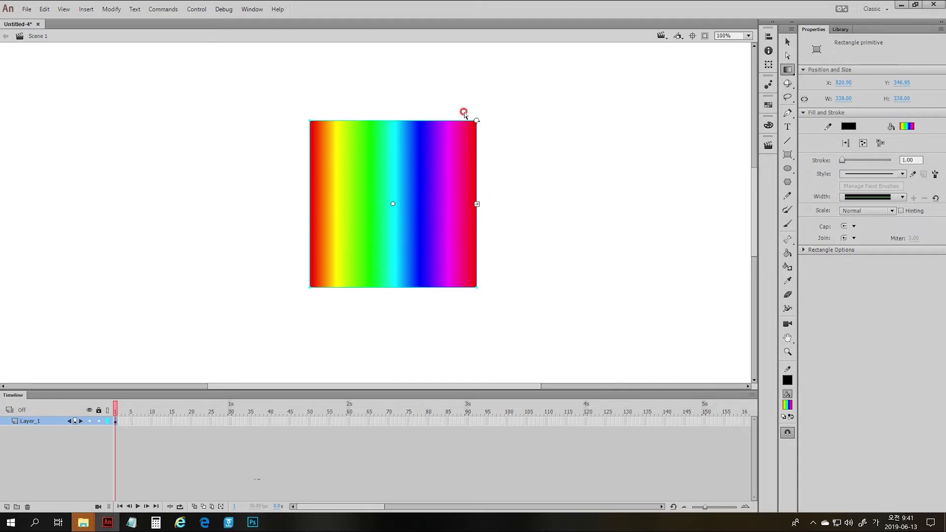
{"action": "mouse_move", "coordinate": [476, 121]}
{"action": "left_mouse_down"}
{"action": "mouse_move", "coordinate": [498, 161]}
{"action": "mouse_move", "coordinate": [486, 127]}
{"action": "left_mouse_up"}
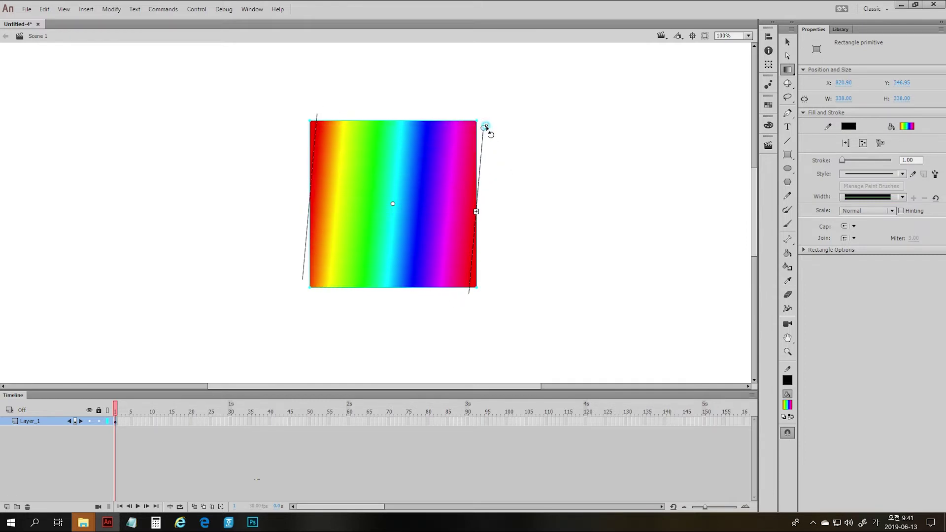
{"action": "mouse_move", "coordinate": [486, 127]}
{"action": "left_mouse_down"}
{"action": "mouse_move", "coordinate": [482, 112]}
{"action": "mouse_move", "coordinate": [500, 140]}
{"action": "mouse_move", "coordinate": [509, 133]}
{"action": "mouse_move", "coordinate": [500, 118]}
{"action": "left_mouse_up"}
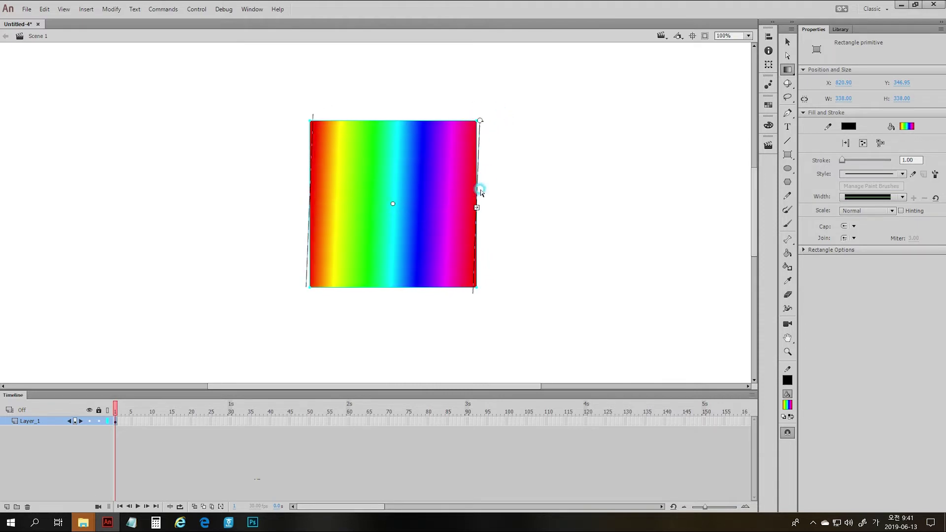
{"action": "left_click_drag", "start_coordinate": [477, 206], "coordinate": [478, 246]}
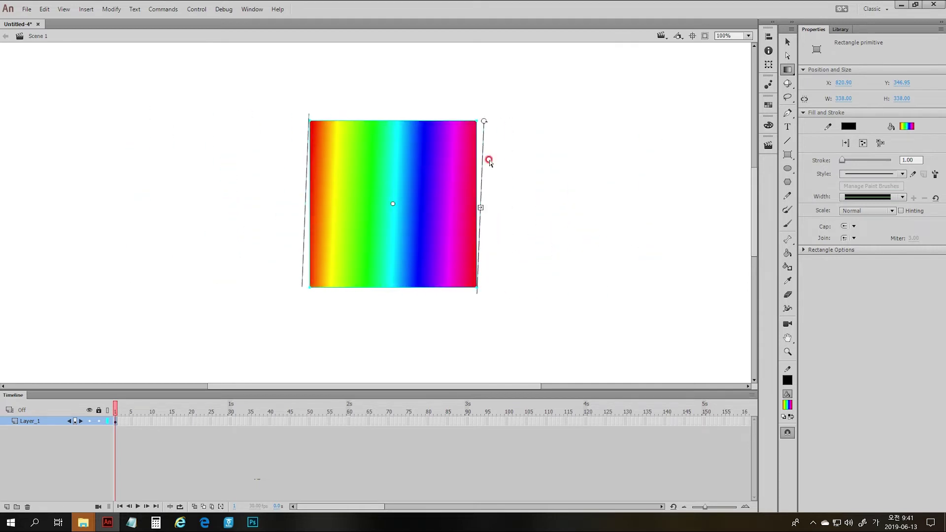
{"action": "left_click_drag", "start_coordinate": [483, 122], "coordinate": [436, 75]}
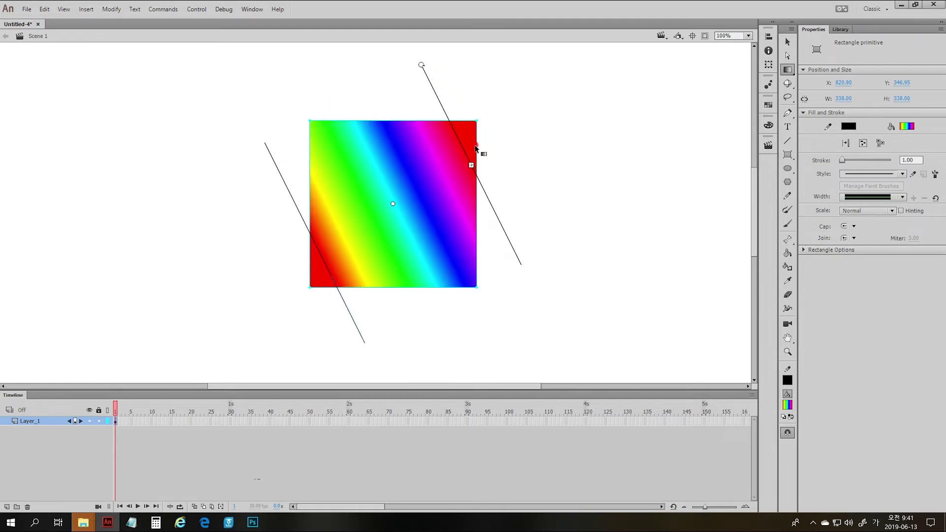
{"action": "left_click_drag", "start_coordinate": [471, 164], "coordinate": [526, 146]}
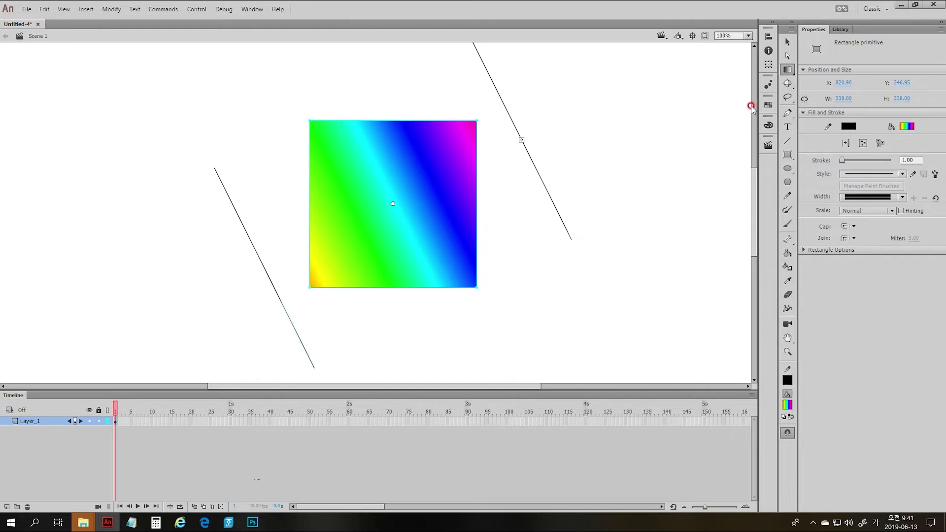
Change the square's fill from linear to radial gradient and deselect the square
{"action": "left_click", "coordinate": [769, 126]}
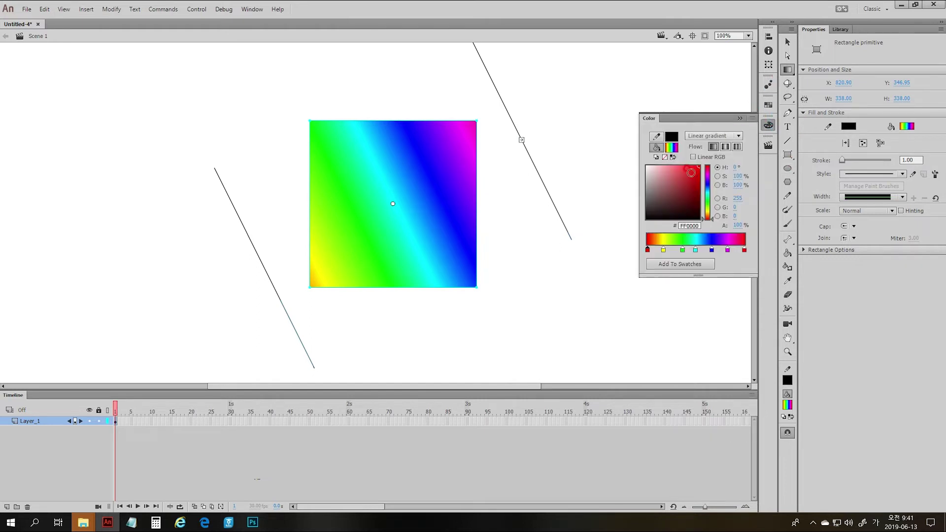
{"action": "left_click", "coordinate": [742, 137]}
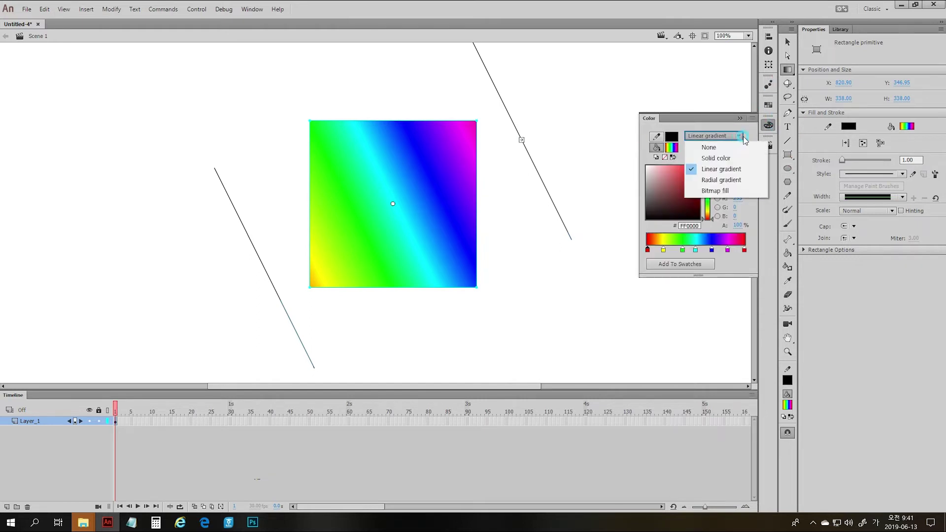
{"action": "left_click", "coordinate": [738, 180]}
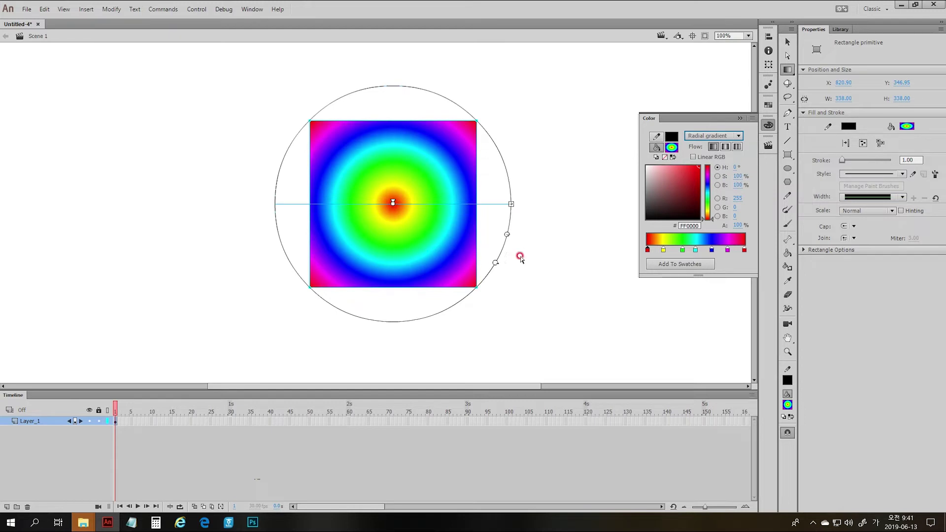
{"action": "left_click", "coordinate": [558, 210]}
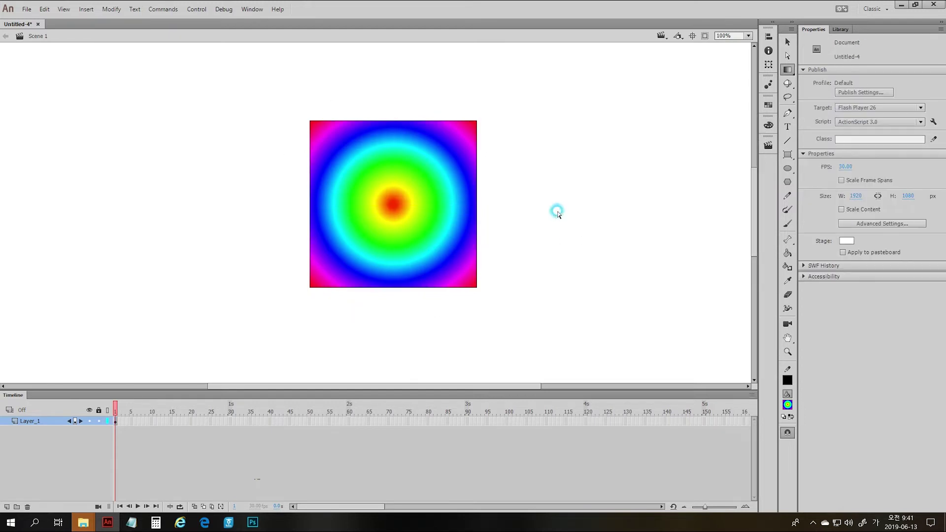
Enlarge the square's radial gradient slightly and shift its focal point toward the square's left edge with the Gradient Transform tool
{"action": "left_click", "coordinate": [369, 211]}
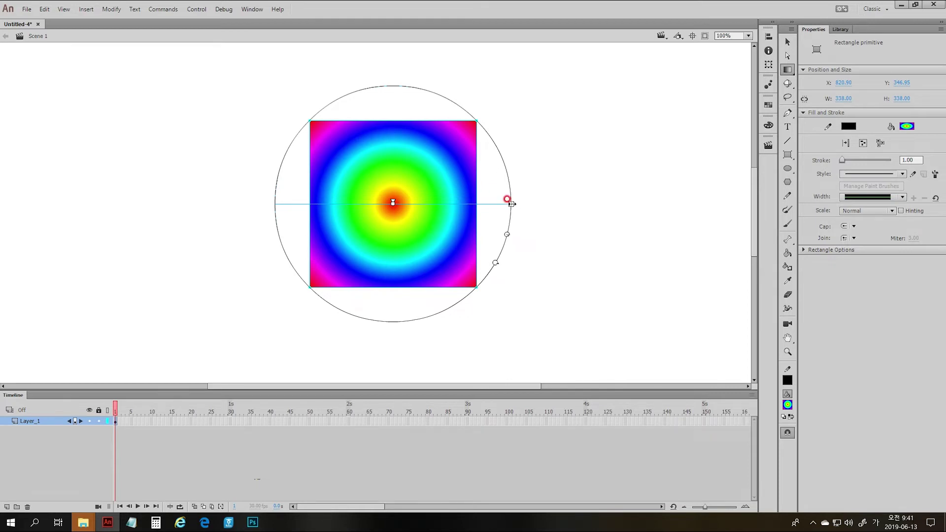
{"action": "left_click_drag", "start_coordinate": [512, 203], "coordinate": [549, 289]}
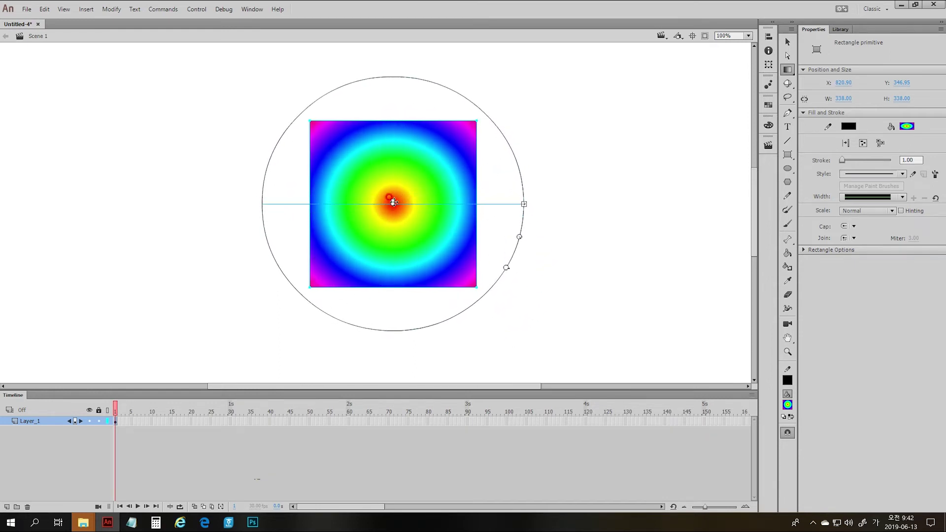
{"action": "left_click_drag", "start_coordinate": [392, 194], "coordinate": [336, 201]}
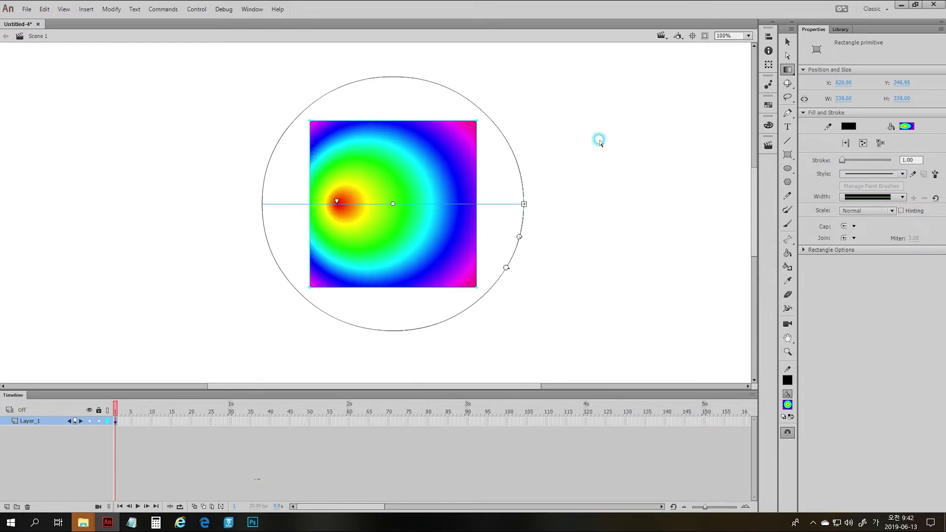
Recolor the radial gradient's first color stop to #00CCFF and nudge its focal point slightly back toward the center
{"action": "left_click", "coordinate": [768, 125]}
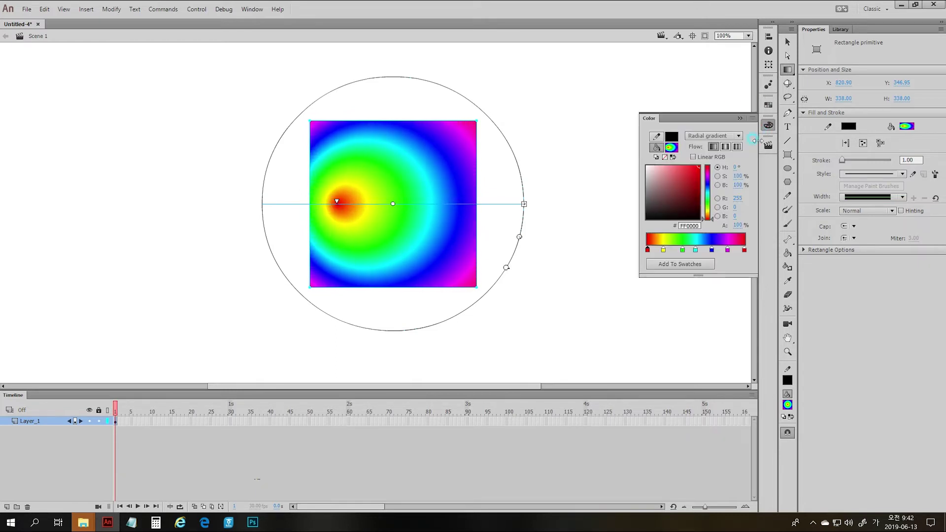
{"action": "left_click", "coordinate": [648, 251]}
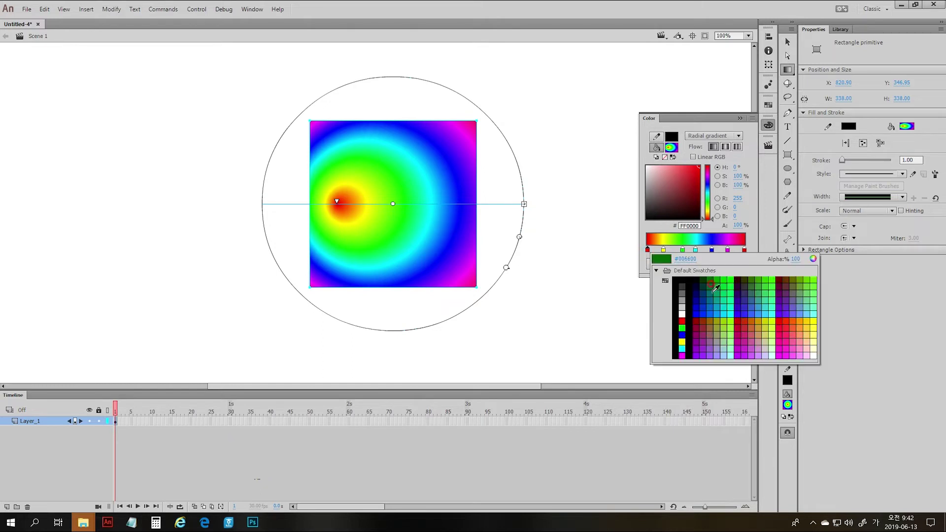
{"action": "left_click", "coordinate": [718, 298]}
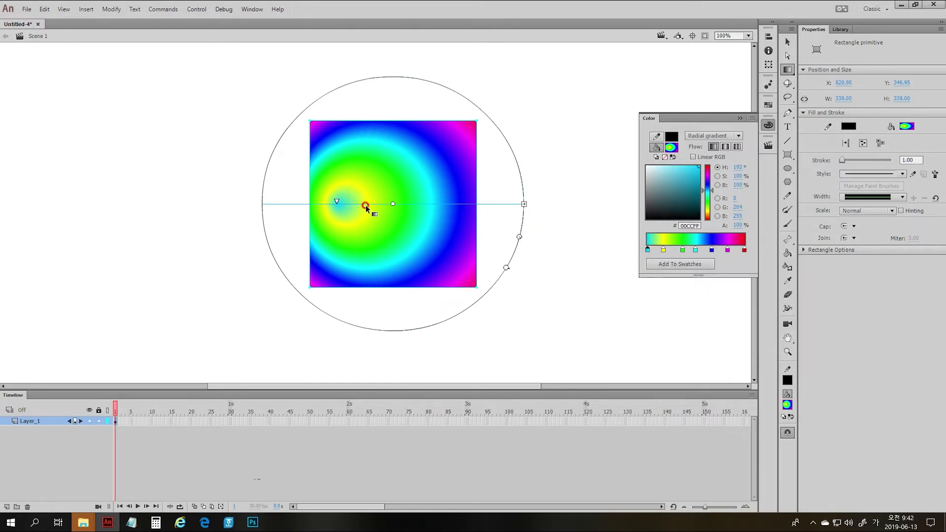
{"action": "mouse_move", "coordinate": [336, 199]}
{"action": "left_mouse_down"}
{"action": "mouse_move", "coordinate": [472, 198]}
{"action": "mouse_move", "coordinate": [342, 204]}
{"action": "left_mouse_up"}
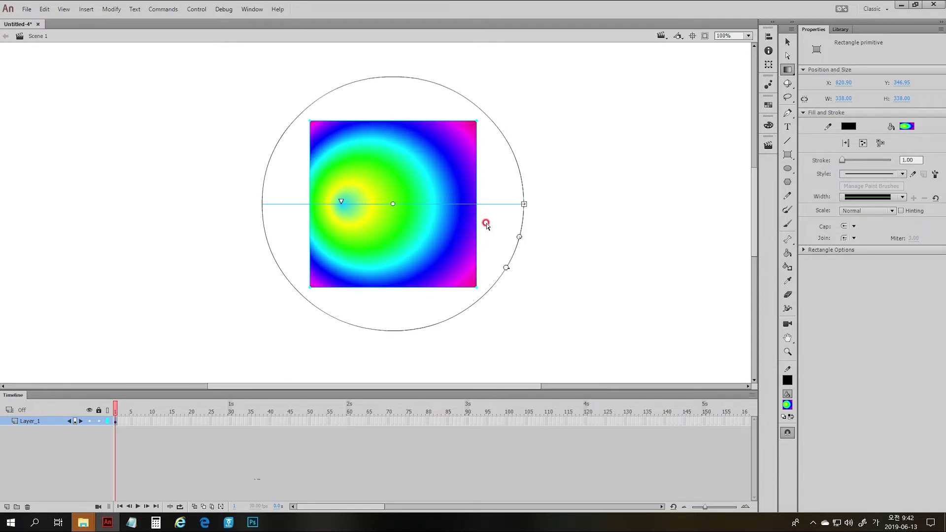
{"action": "left_click", "coordinate": [584, 261]}
{"action": "left_click", "coordinate": [532, 192]}
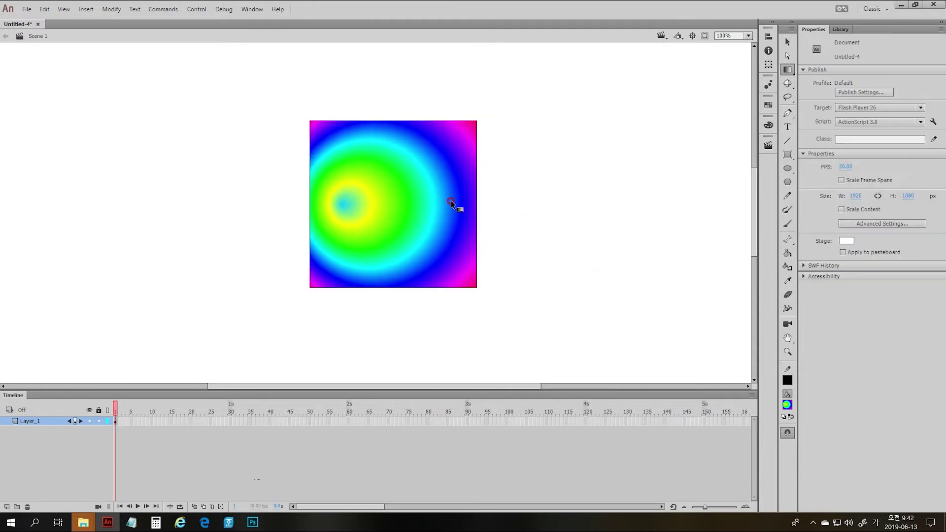
{"action": "left_click", "coordinate": [417, 199]}
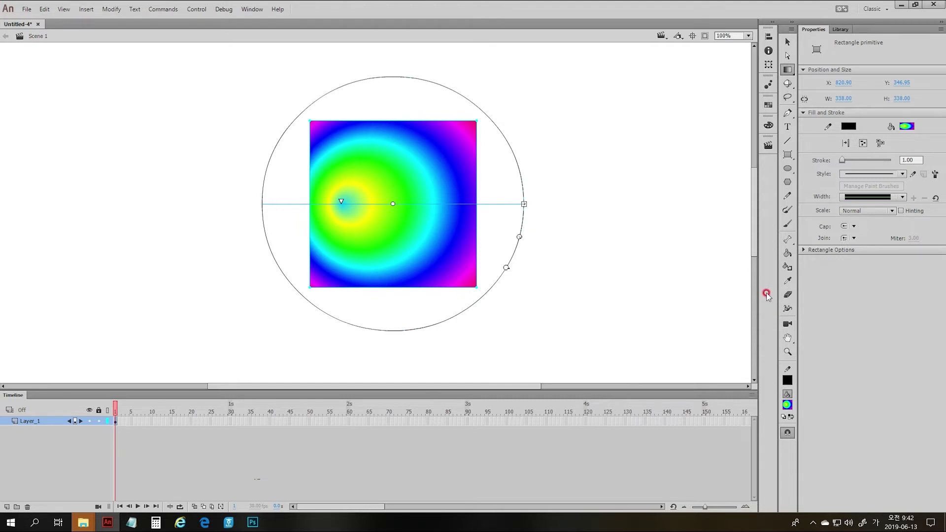
Close Untitled-4 without saving and open the file 02회 3D툴 샘플.fla
{"action": "left_click", "coordinate": [38, 24]}
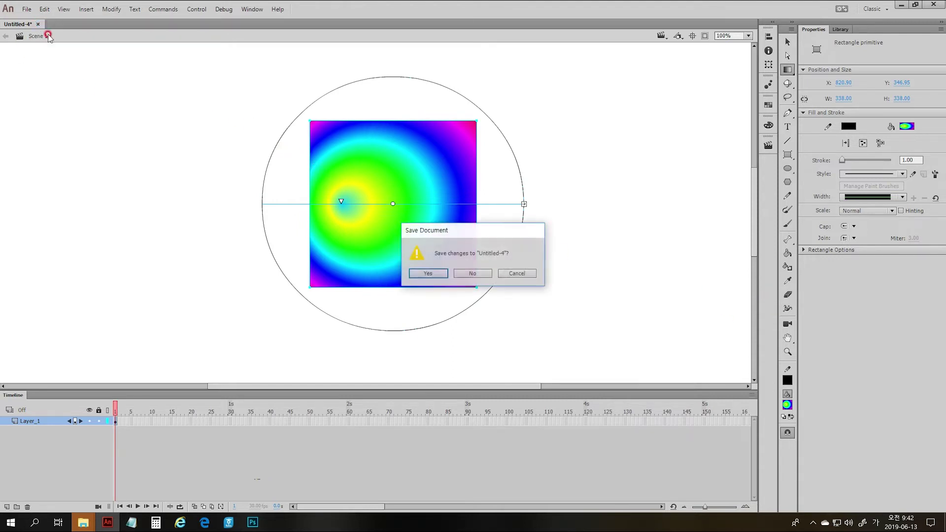
{"action": "left_click", "coordinate": [471, 273]}
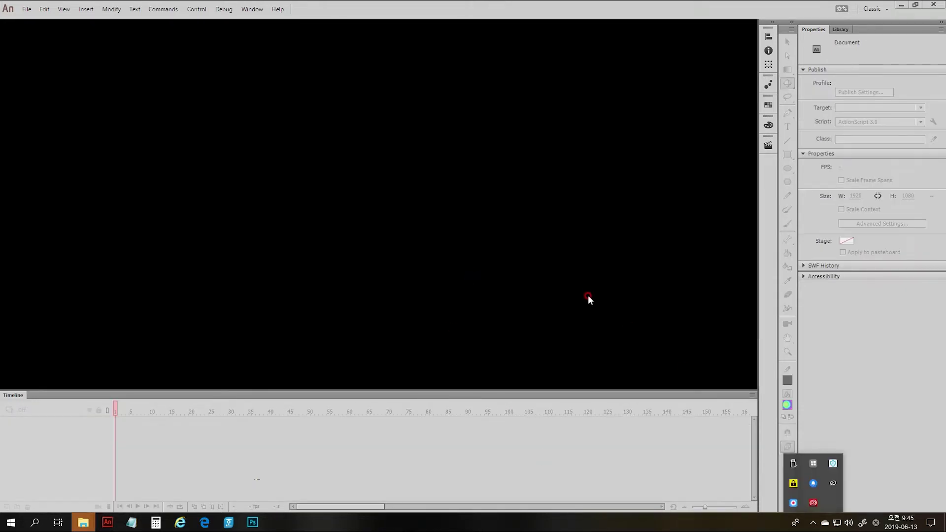
{"action": "left_click", "coordinate": [588, 296]}
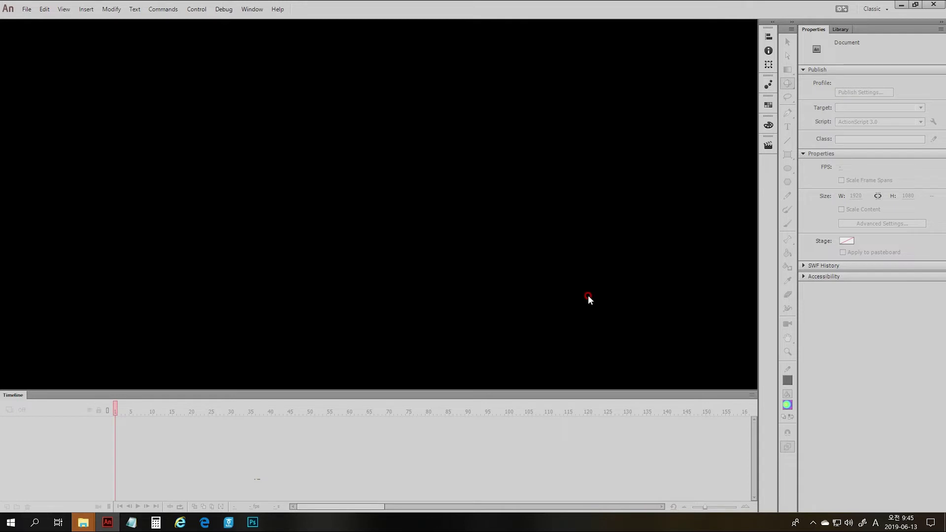
{"action": "key", "text": "ctrl+o"}
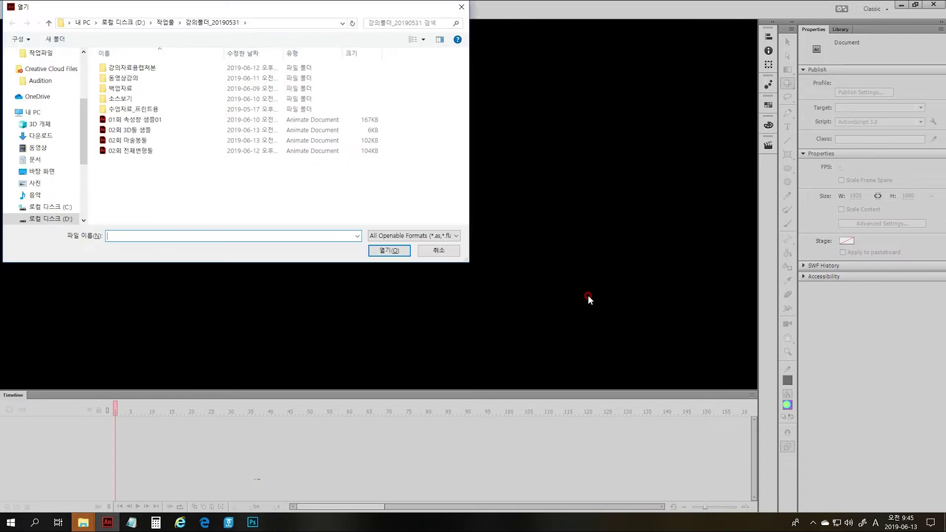
{"action": "double_click", "coordinate": [131, 129]}
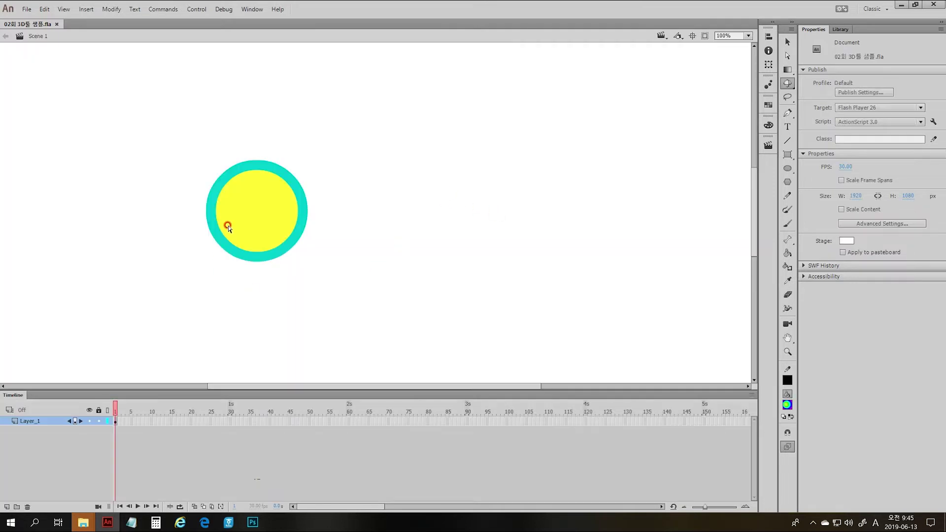
Convert the yellow circle with the turquoise outline into a movie clip symbol with center registration
{"action": "left_click", "coordinate": [265, 242]}
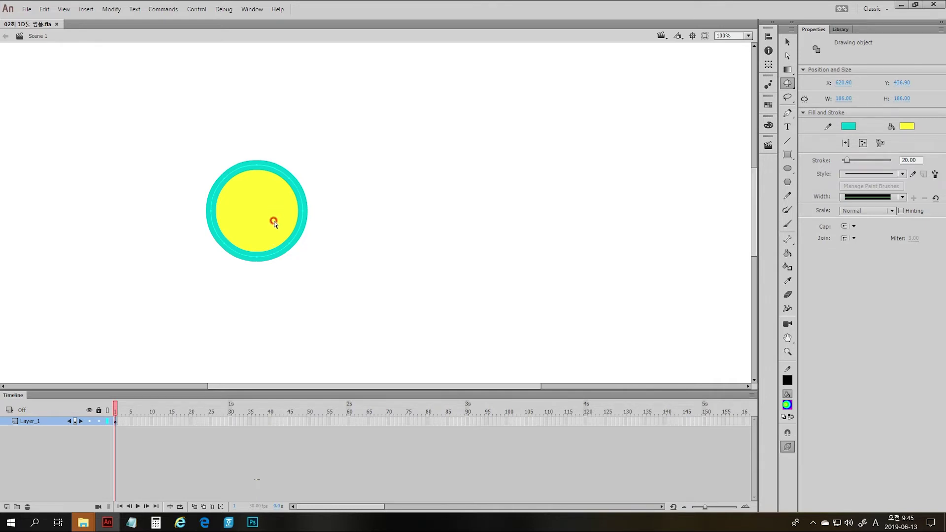
{"action": "key", "text": "F8"}
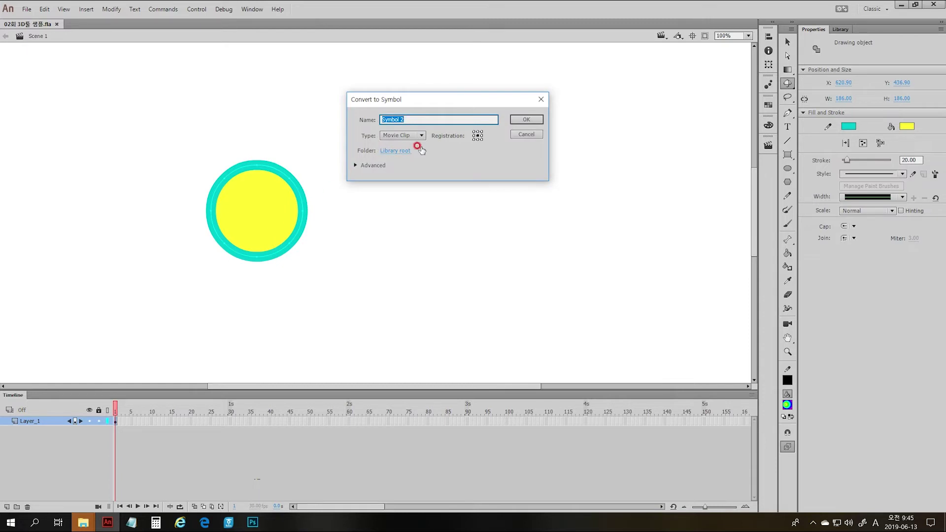
{"action": "left_click", "coordinate": [535, 120]}
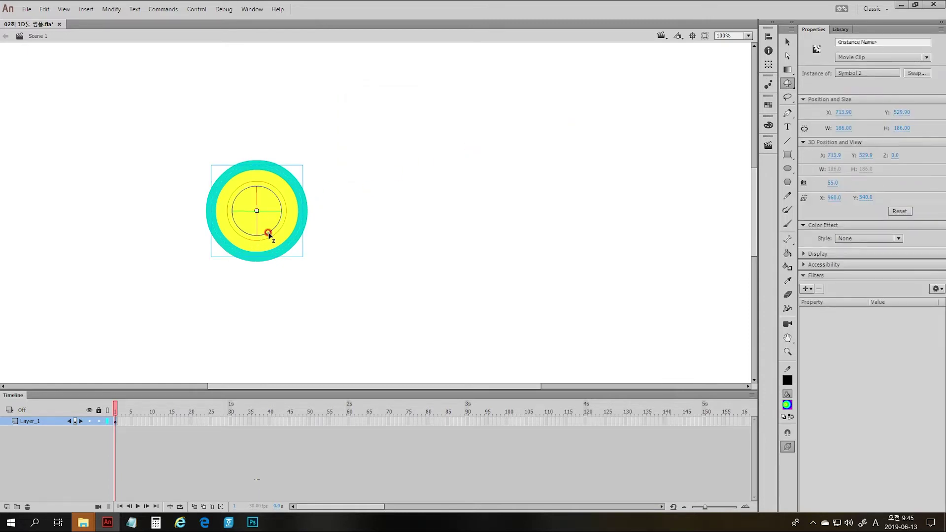
Activate the 3D Rotation tool and turn off its Global Transform option
{"action": "left_click", "coordinate": [787, 42]}
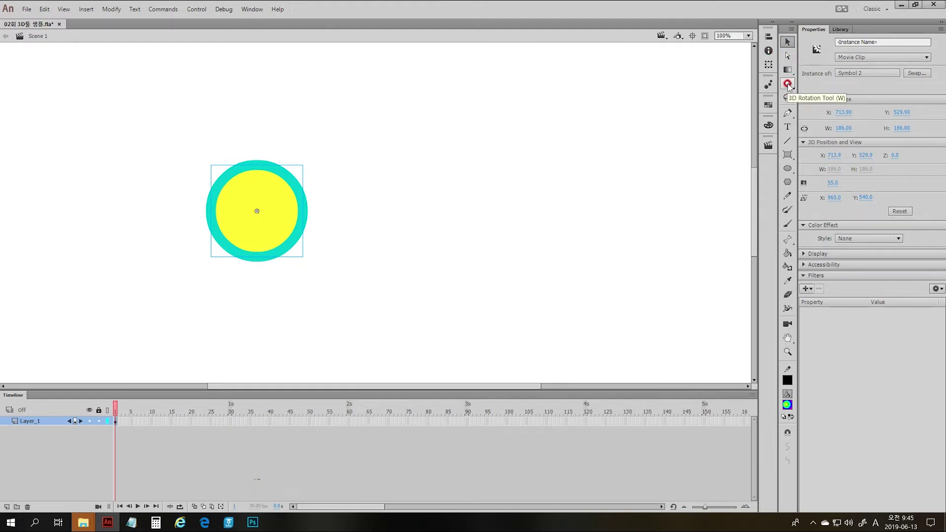
{"action": "left_click", "coordinate": [787, 84]}
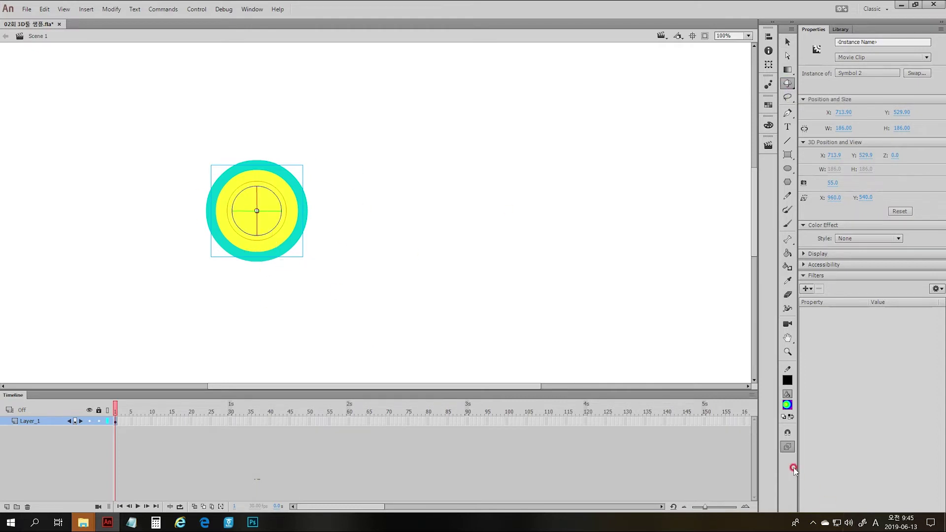
{"action": "left_click", "coordinate": [789, 447]}
Duplicate the circle movie clip twice to the right so that three circles stand in a horizontal row
{"action": "left_click", "coordinate": [284, 265]}
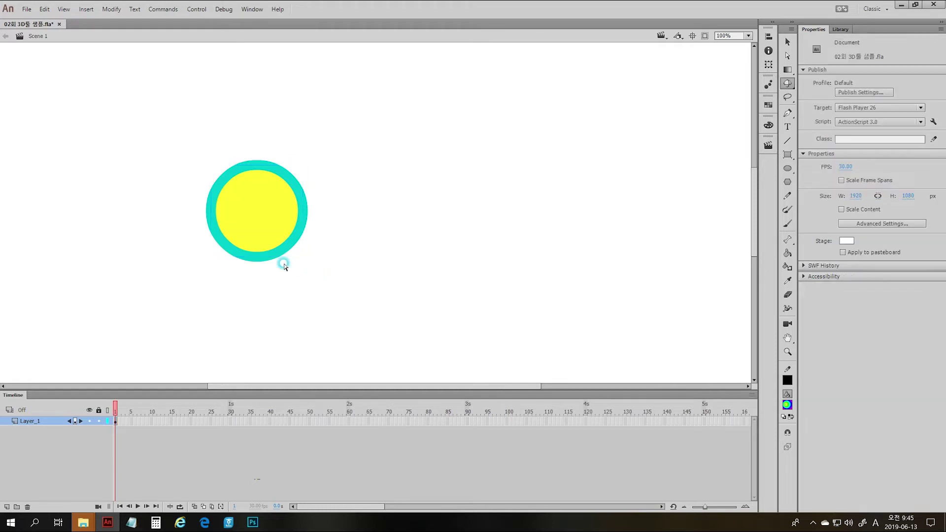
{"action": "key", "text": "v"}
{"action": "left_click_drag", "start_coordinate": [237, 220], "coordinate": [504, 224]}
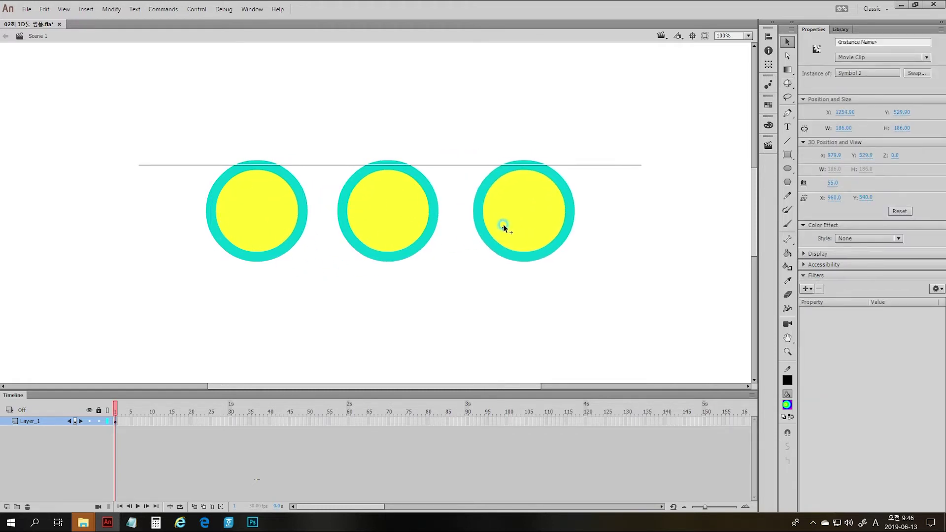
Rotate the left circle around its X, Y and Z axes in turn with the 3D Rotation tool
{"action": "left_click", "coordinate": [211, 224]}
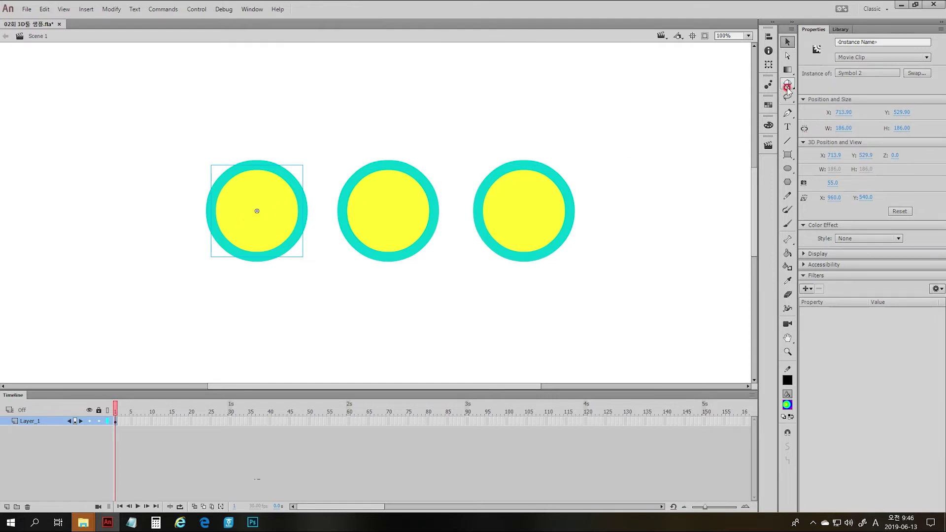
{"action": "key", "text": "w"}
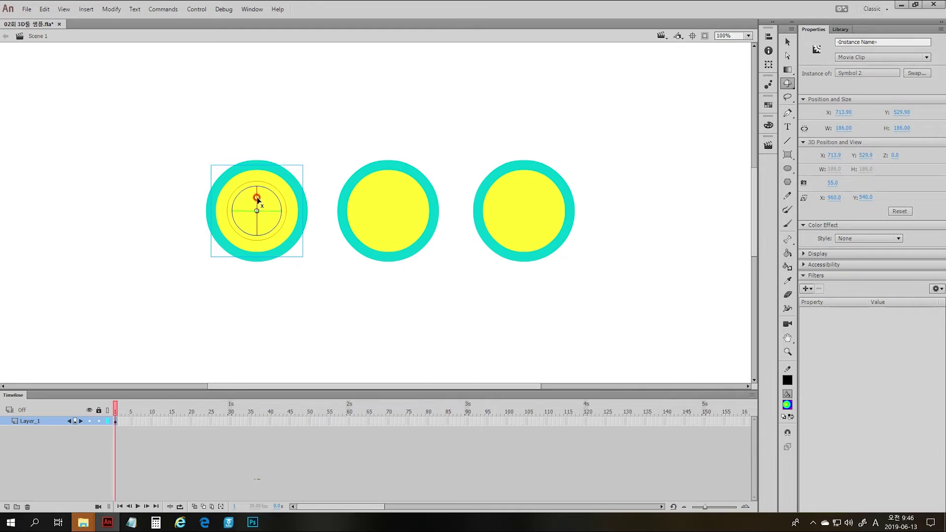
{"action": "left_click_drag", "start_coordinate": [257, 198], "coordinate": [264, 153]}
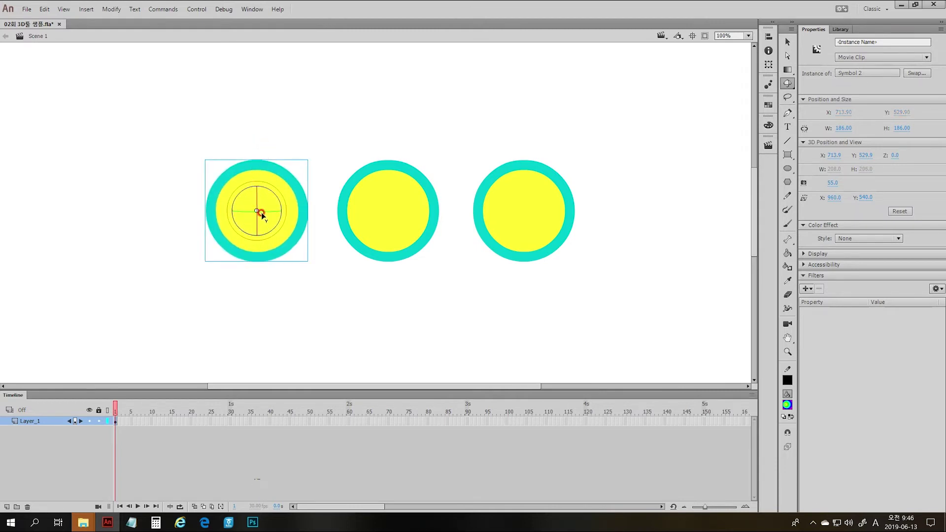
{"action": "mouse_move", "coordinate": [268, 210]}
{"action": "left_mouse_down"}
{"action": "mouse_move", "coordinate": [246, 211]}
{"action": "mouse_move", "coordinate": [276, 211]}
{"action": "mouse_move", "coordinate": [276, 241]}
{"action": "mouse_move", "coordinate": [247, 254]}
{"action": "mouse_move", "coordinate": [205, 203]}
{"action": "left_mouse_up"}
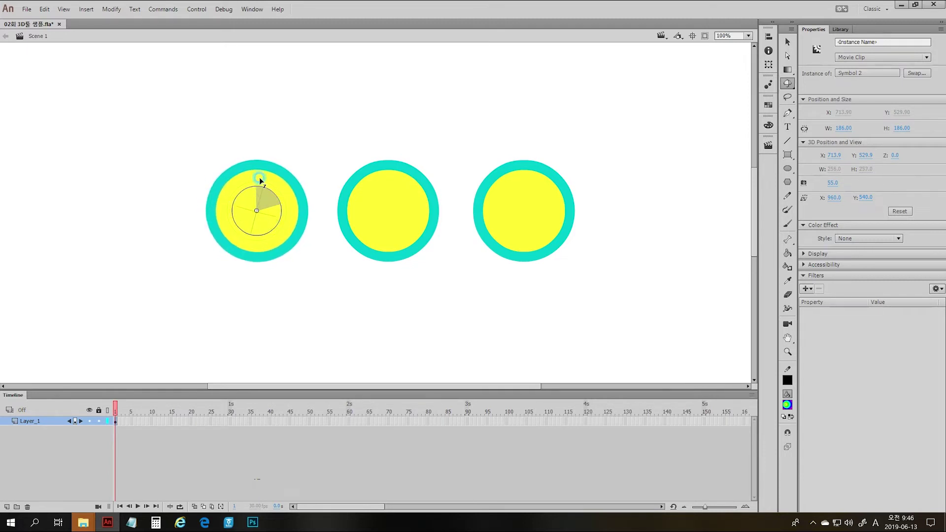
{"action": "left_click_drag", "start_coordinate": [270, 229], "coordinate": [238, 162]}
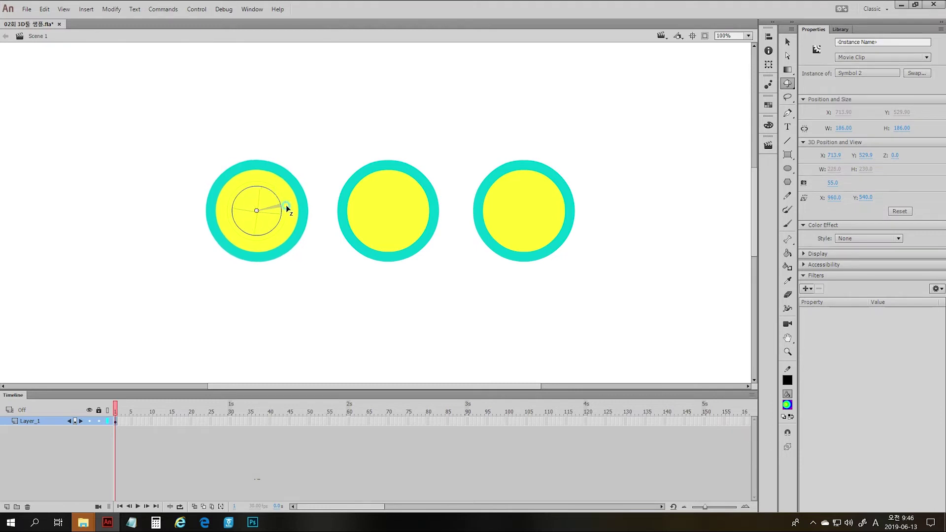
{"action": "left_click", "coordinate": [288, 201]}
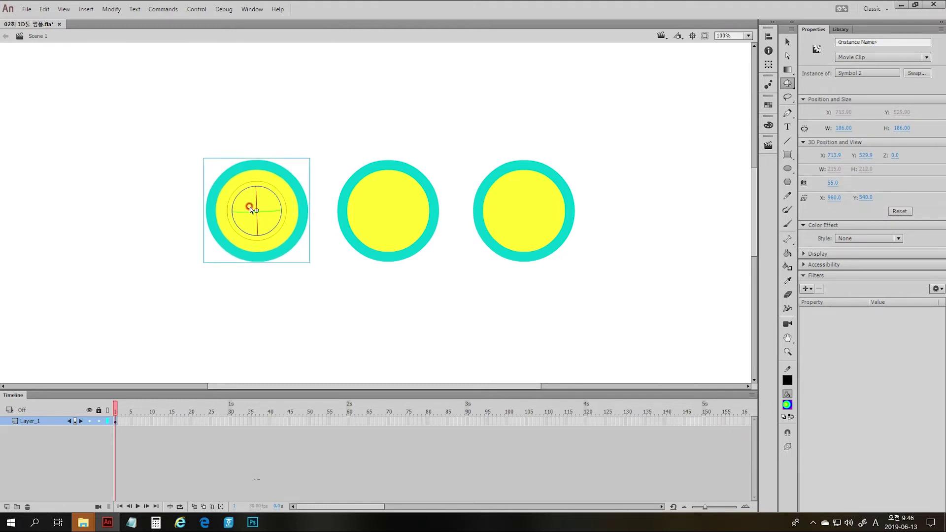
Tilt the left circle in 3D into a slanted ellipse using local rotation, and deselect it
{"action": "left_click_drag", "start_coordinate": [265, 211], "coordinate": [266, 239]}
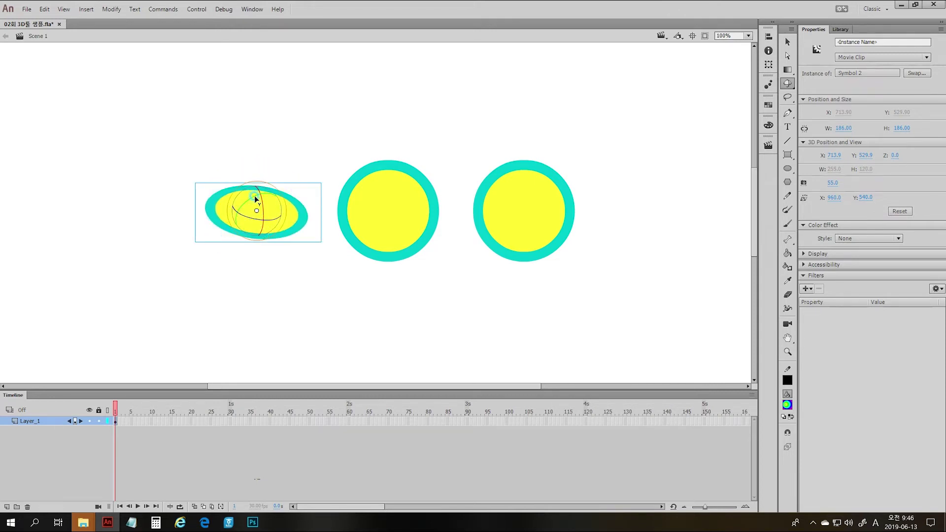
{"action": "mouse_move", "coordinate": [255, 199]}
{"action": "left_mouse_down"}
{"action": "mouse_move", "coordinate": [247, 205]}
{"action": "mouse_move", "coordinate": [266, 228]}
{"action": "mouse_move", "coordinate": [262, 200]}
{"action": "mouse_move", "coordinate": [252, 225]}
{"action": "mouse_move", "coordinate": [260, 203]}
{"action": "mouse_move", "coordinate": [241, 203]}
{"action": "mouse_move", "coordinate": [261, 238]}
{"action": "mouse_move", "coordinate": [273, 204]}
{"action": "mouse_move", "coordinate": [250, 223]}
{"action": "mouse_move", "coordinate": [276, 205]}
{"action": "mouse_move", "coordinate": [252, 205]}
{"action": "mouse_move", "coordinate": [259, 223]}
{"action": "mouse_move", "coordinate": [281, 218]}
{"action": "mouse_move", "coordinate": [260, 237]}
{"action": "mouse_move", "coordinate": [229, 227]}
{"action": "mouse_move", "coordinate": [243, 177]}
{"action": "mouse_move", "coordinate": [290, 206]}
{"action": "mouse_move", "coordinate": [268, 184]}
{"action": "mouse_move", "coordinate": [244, 199]}
{"action": "mouse_move", "coordinate": [271, 215]}
{"action": "mouse_move", "coordinate": [244, 216]}
{"action": "mouse_move", "coordinate": [298, 204]}
{"action": "mouse_move", "coordinate": [251, 217]}
{"action": "left_mouse_up"}
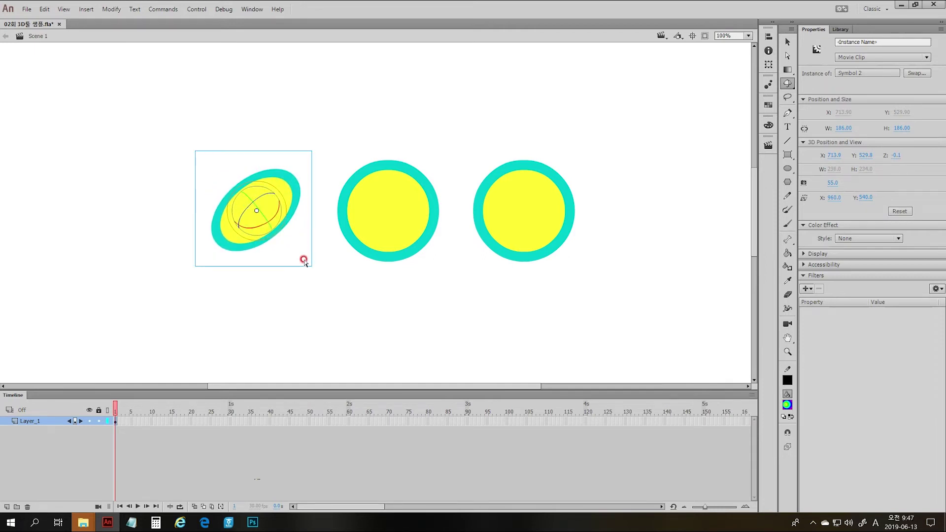
{"action": "left_click", "coordinate": [356, 308]}
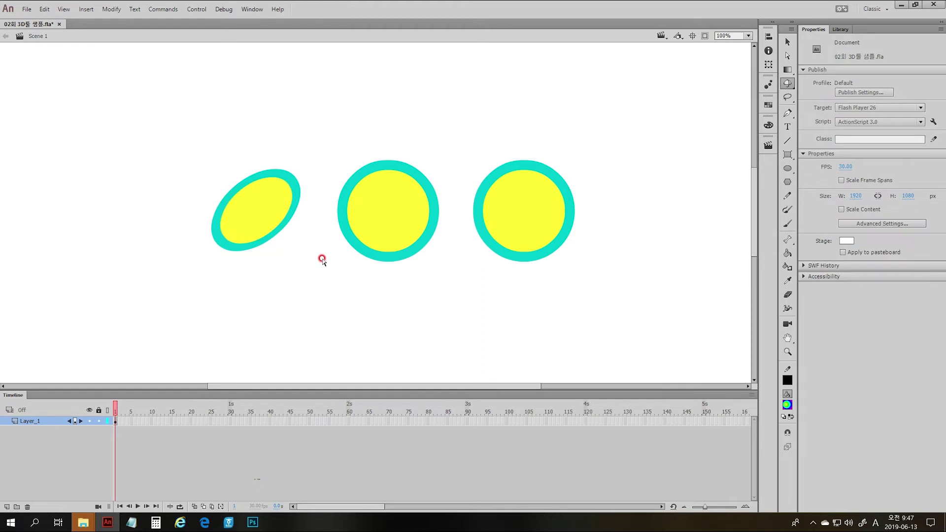
Turn on Global Transform for the 3D Rotation tool and rotate the middle circle around the X axis
{"action": "left_click", "coordinate": [383, 245]}
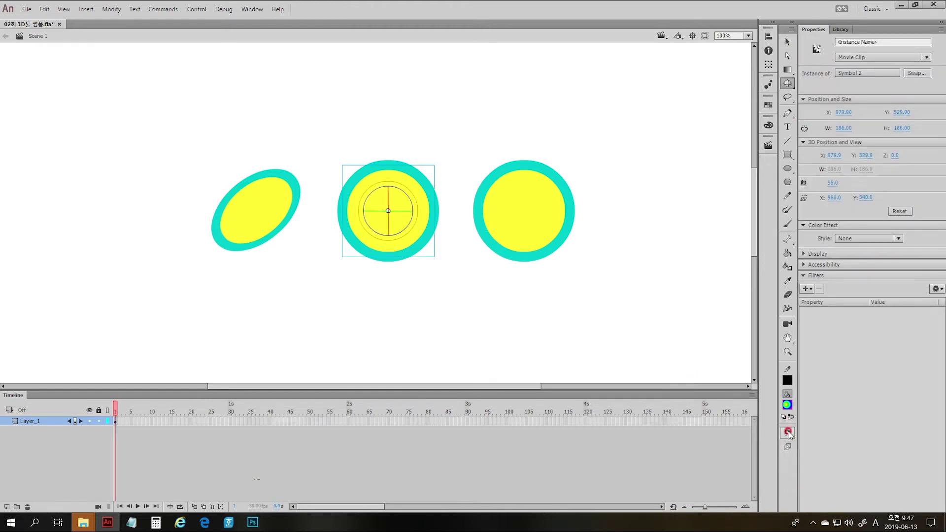
{"action": "left_click", "coordinate": [789, 448]}
{"action": "left_click_drag", "start_coordinate": [389, 196], "coordinate": [460, 225]}
Rotate the tilted left circle in global mode until it faces almost straight forward
{"action": "left_click", "coordinate": [246, 226]}
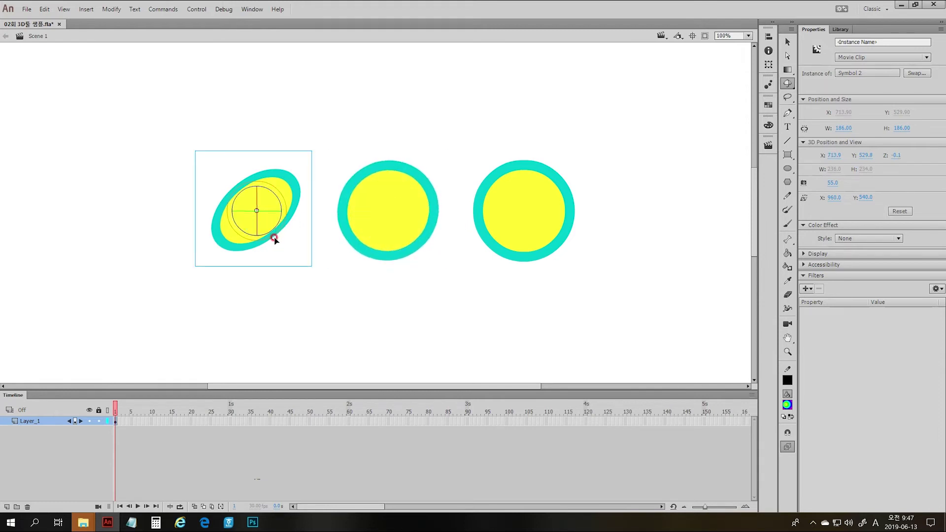
{"action": "left_click_drag", "start_coordinate": [269, 240], "coordinate": [299, 193]}
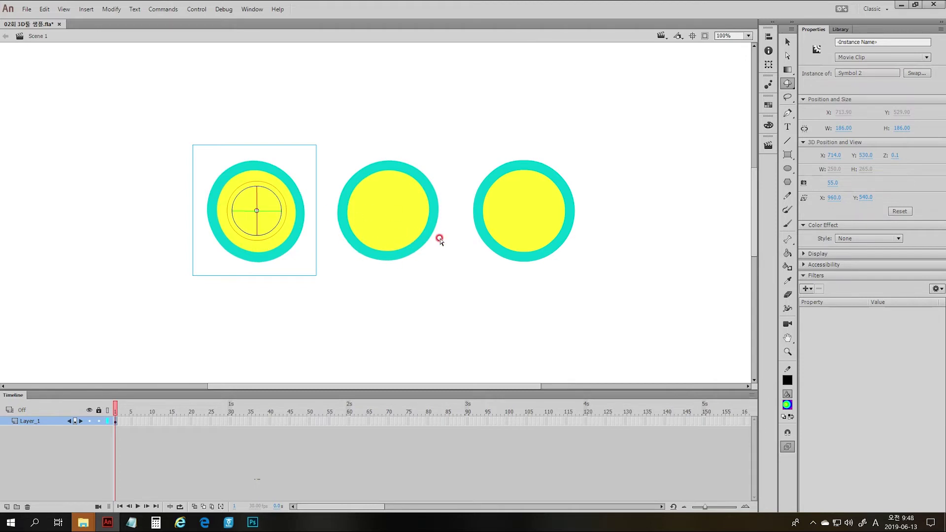
{"action": "left_click", "coordinate": [419, 247]}
Move the right circle with the 3D Translation tool and its position values to X 1274, Y 506, Z -45
{"action": "left_click", "coordinate": [524, 236]}
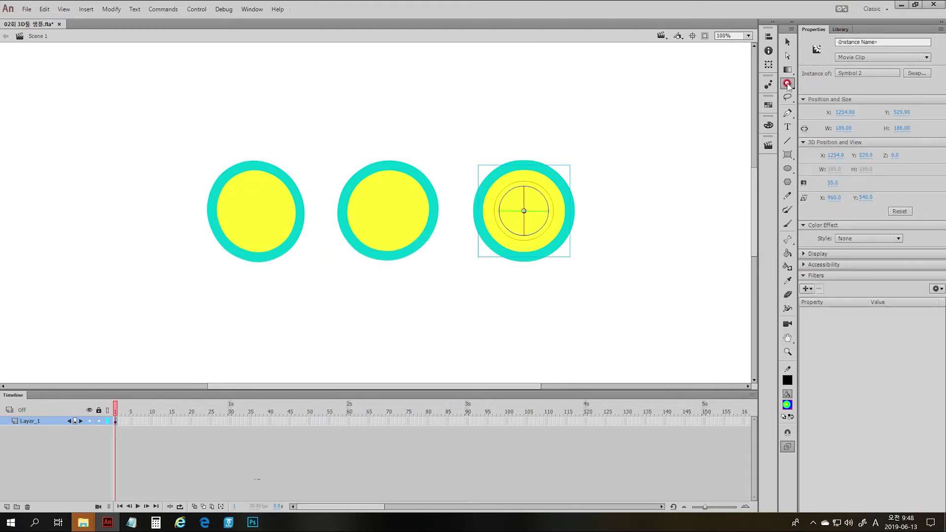
{"action": "left_click_drag", "start_coordinate": [788, 85], "coordinate": [810, 94]}
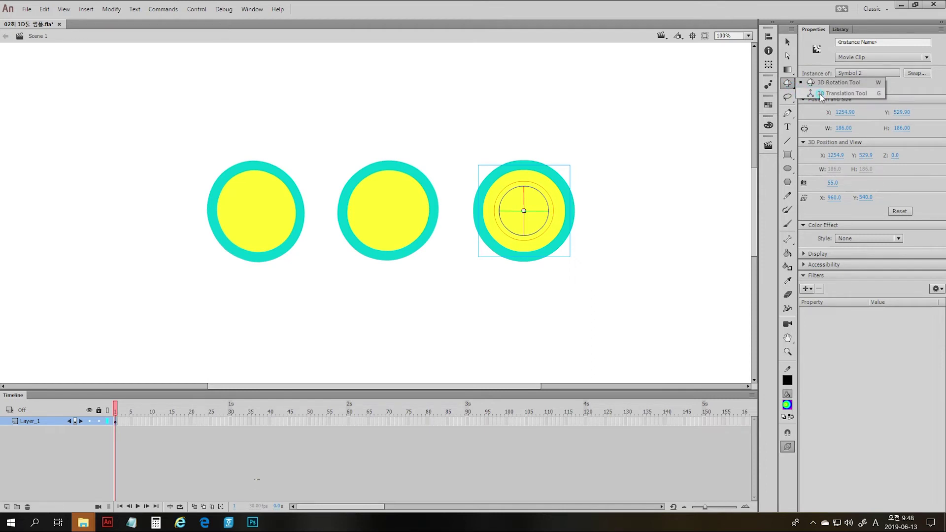
{"action": "left_click", "coordinate": [821, 95]}
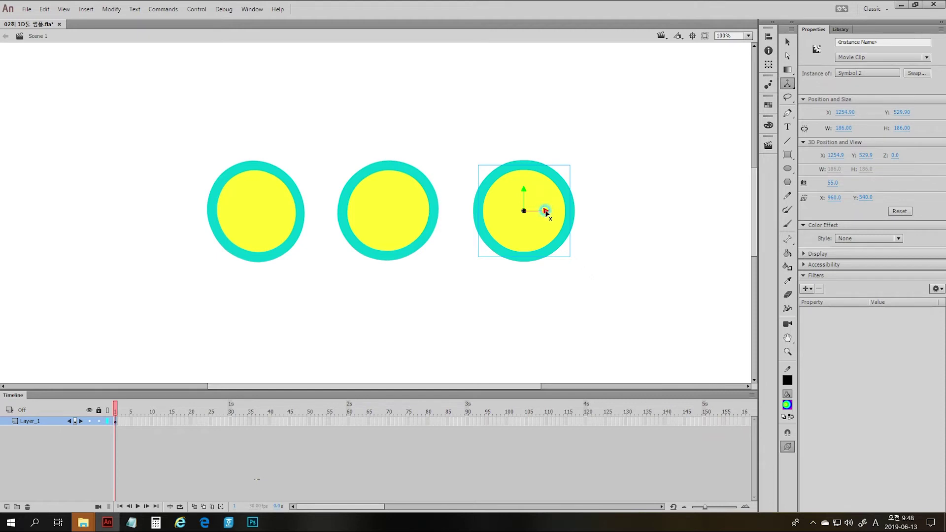
{"action": "left_click_drag", "start_coordinate": [546, 212], "coordinate": [548, 188]}
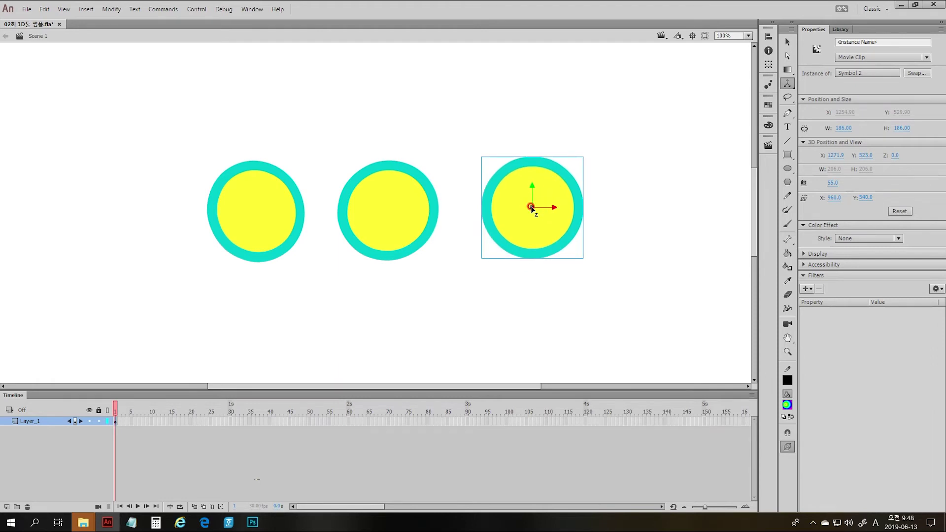
{"action": "left_click_drag", "start_coordinate": [532, 208], "coordinate": [611, 215]}
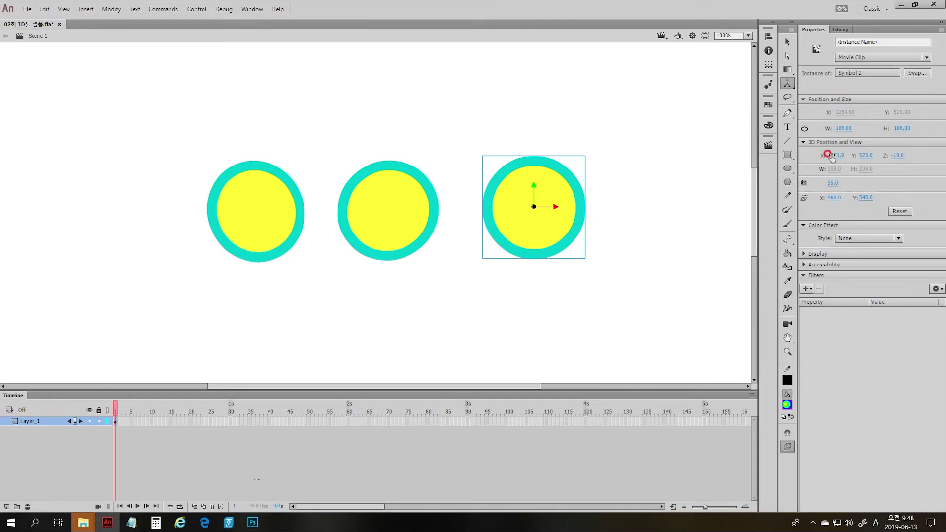
{"action": "left_click_drag", "start_coordinate": [834, 157], "coordinate": [881, 156]}
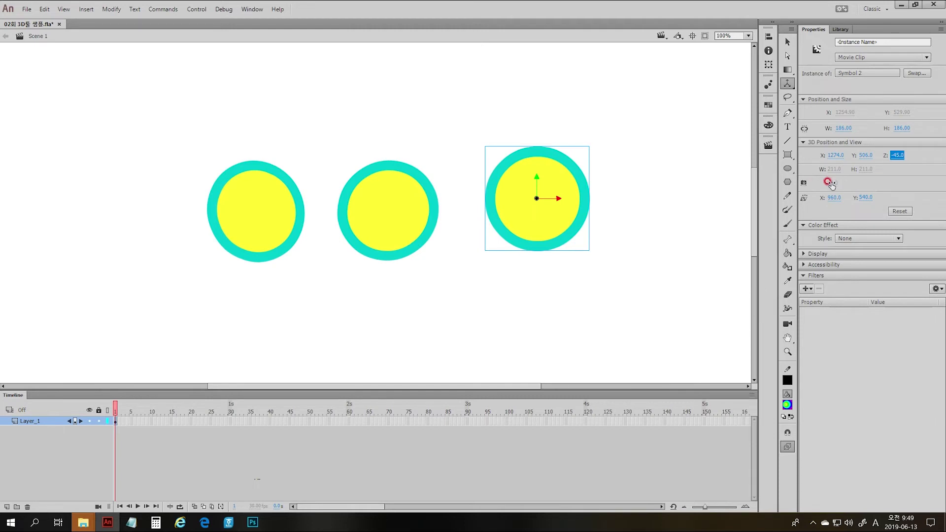
Set the perspective angle to 158 and the vanishing point to X 1116, Y 614
{"action": "left_click_drag", "start_coordinate": [832, 183], "coordinate": [914, 188]}
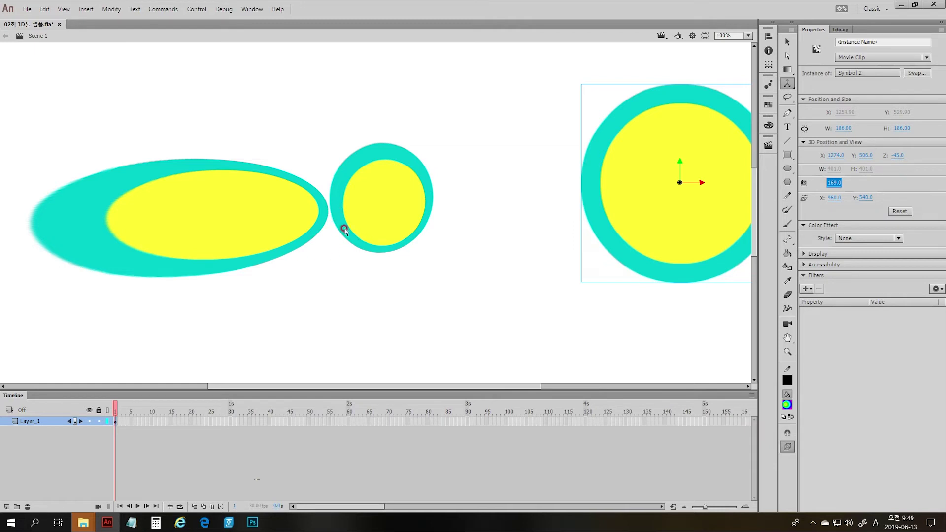
{"action": "type", "text": "15"}
{"action": "key", "text": "Return"}
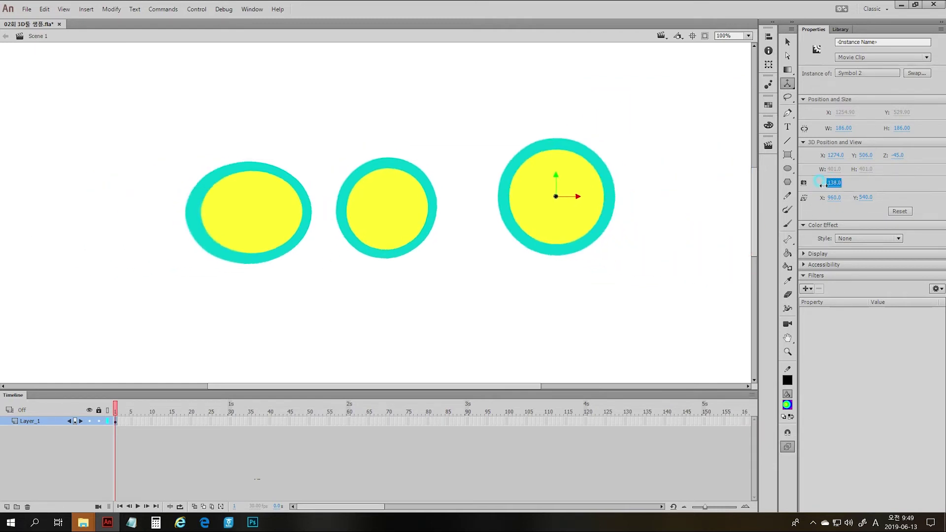
{"action": "left_click_drag", "start_coordinate": [833, 186], "coordinate": [835, 190]}
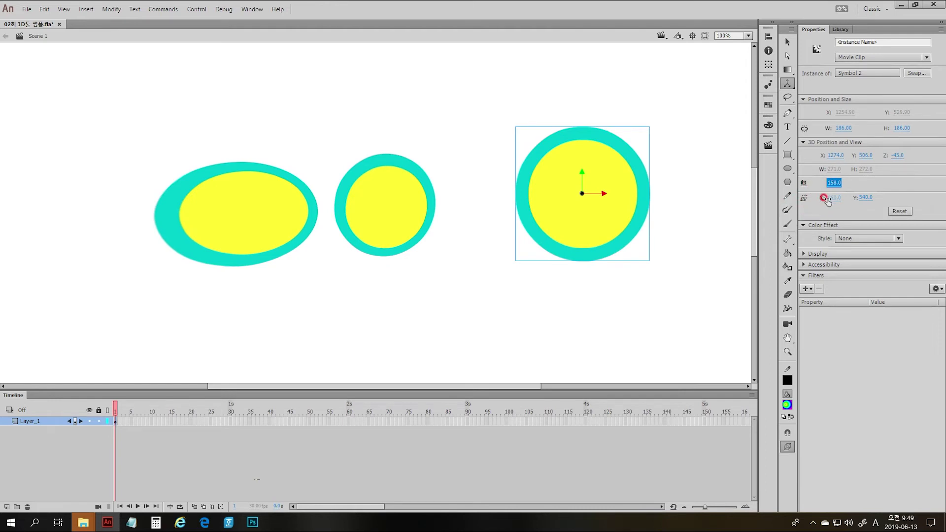
{"action": "left_click_drag", "start_coordinate": [833, 202], "coordinate": [818, 112]}
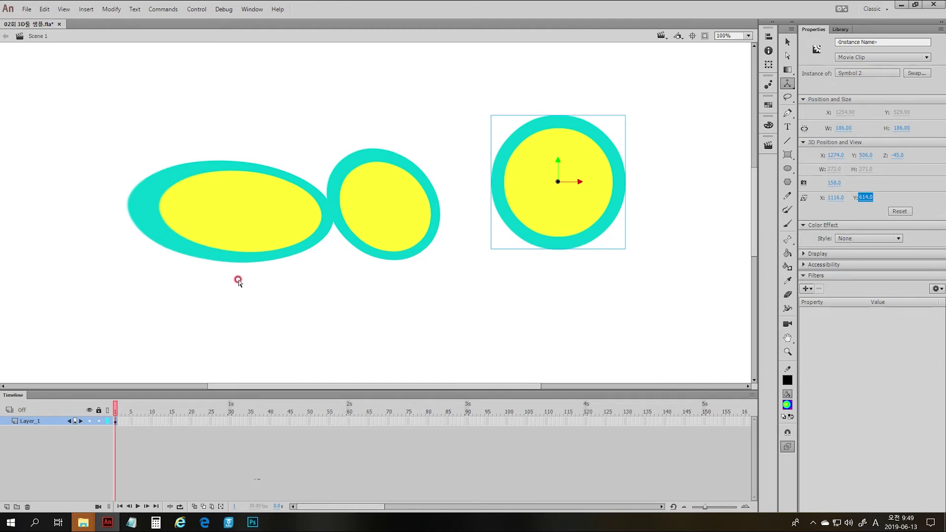
Delete the middle and left circles from the stage
{"action": "left_click", "coordinate": [369, 225]}
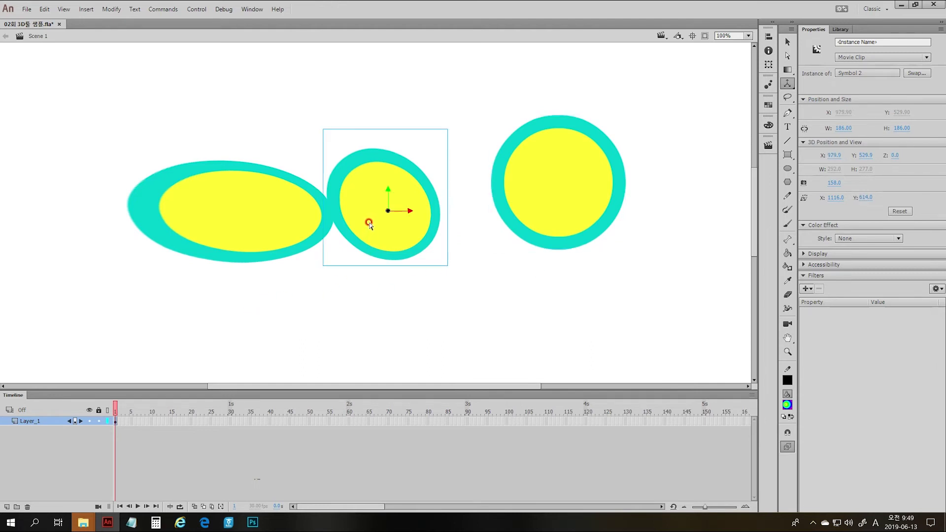
{"action": "key", "text": "Delete"}
{"action": "left_click", "coordinate": [262, 239]}
{"action": "key", "text": "Delete"}
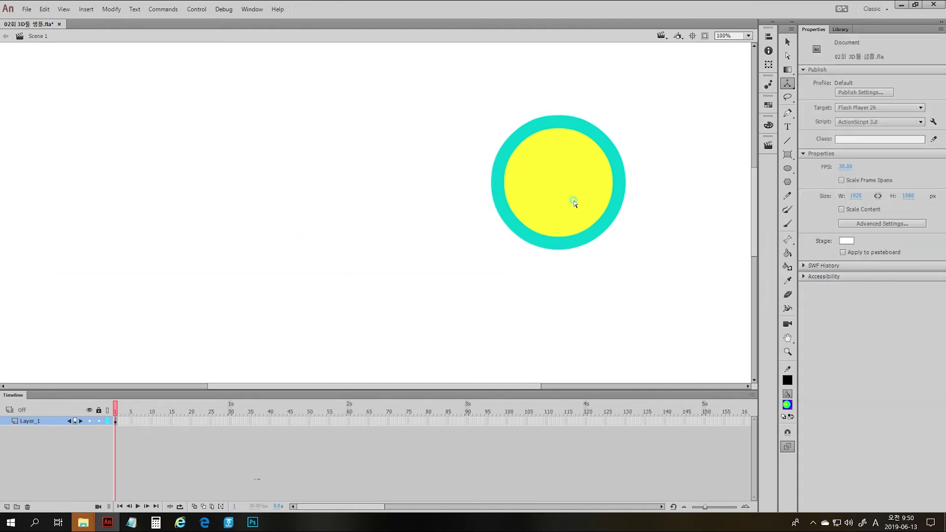
Extend the circle's frames on Layer_1 to frame 43
{"action": "left_click", "coordinate": [563, 212]}
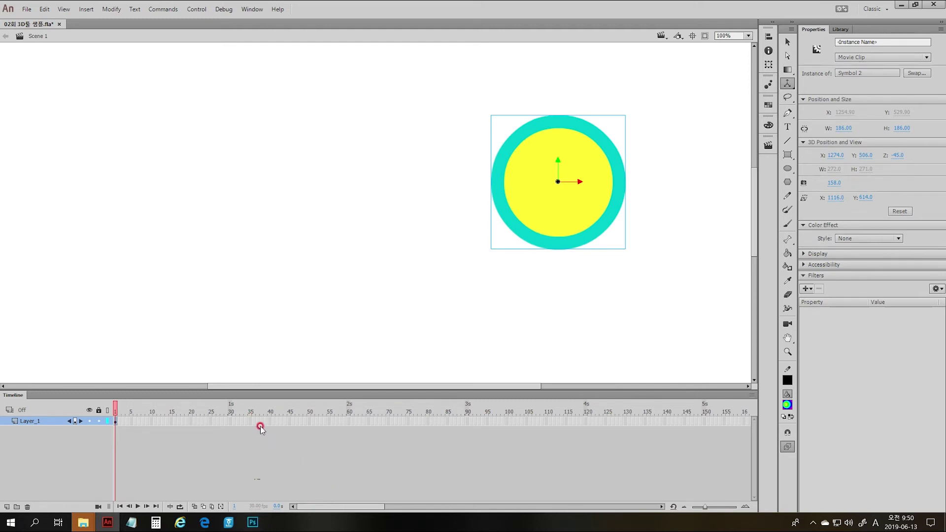
{"action": "left_click_drag", "start_coordinate": [265, 421], "coordinate": [282, 420]}
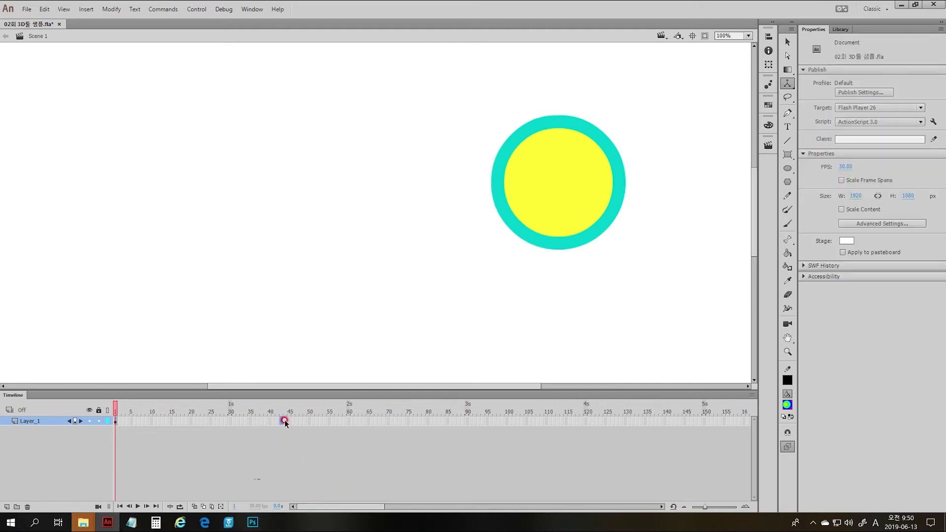
{"action": "left_click", "coordinate": [285, 419]}
{"action": "key", "text": "F5"}
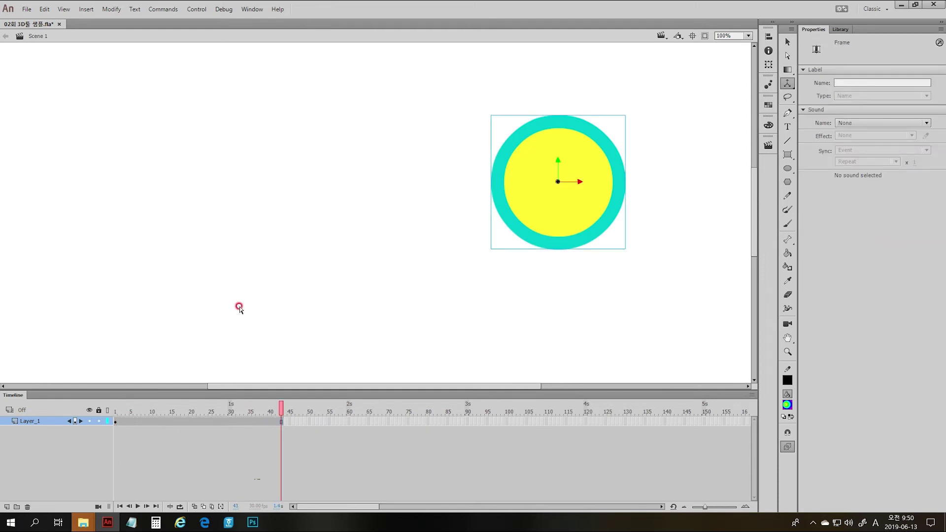
Create a motion tween on Layer_1 and keep the playhead at frame 43
{"action": "left_click", "coordinate": [86, 9]}
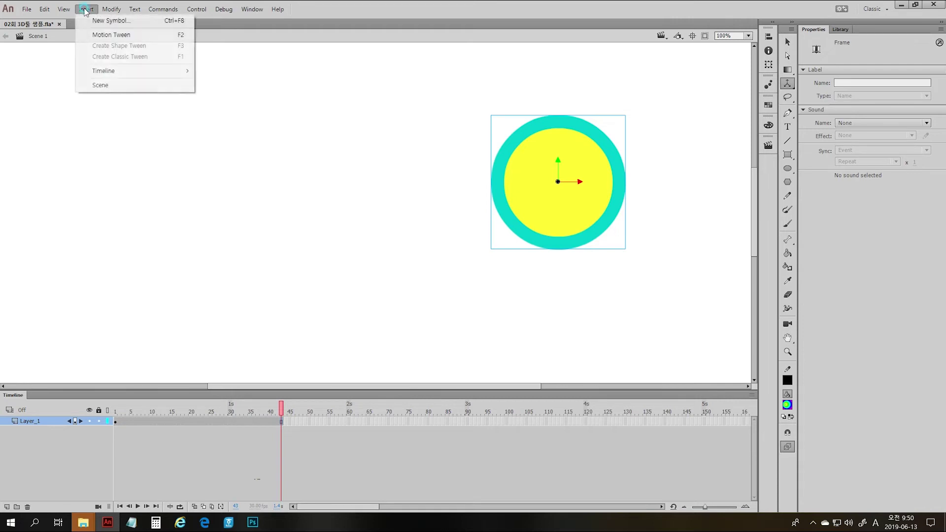
{"action": "left_click", "coordinate": [154, 38]}
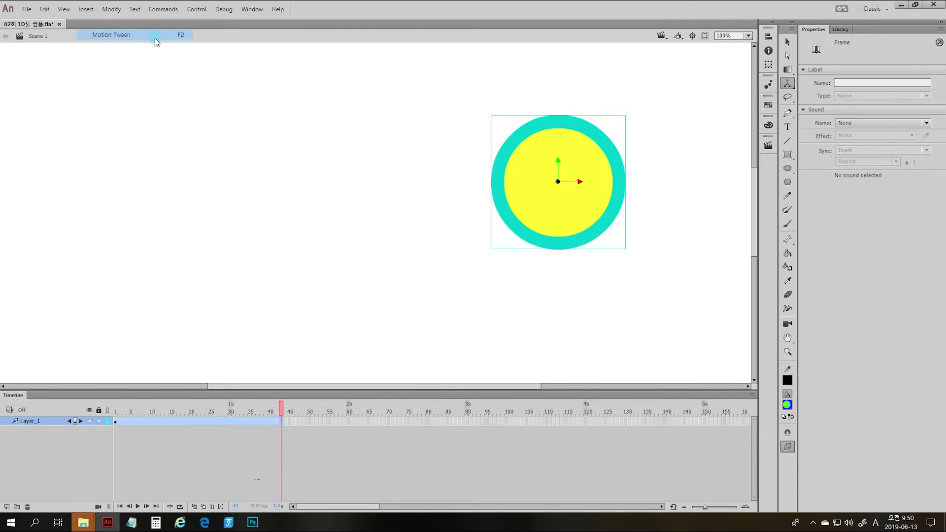
{"action": "left_click", "coordinate": [283, 414]}
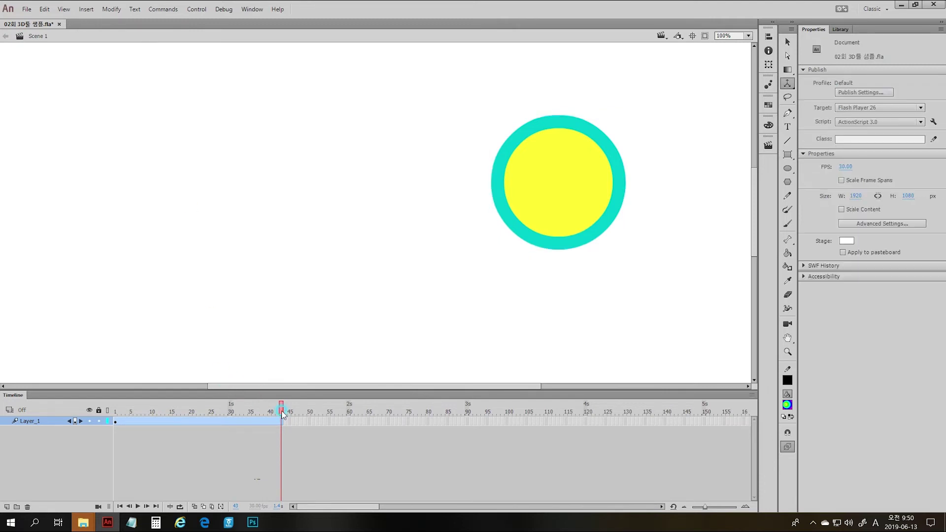
{"action": "mouse_move", "coordinate": [281, 413]}
{"action": "left_mouse_down"}
{"action": "mouse_move", "coordinate": [116, 414]}
{"action": "mouse_move", "coordinate": [295, 416]}
{"action": "mouse_move", "coordinate": [279, 418]}
{"action": "left_mouse_up"}
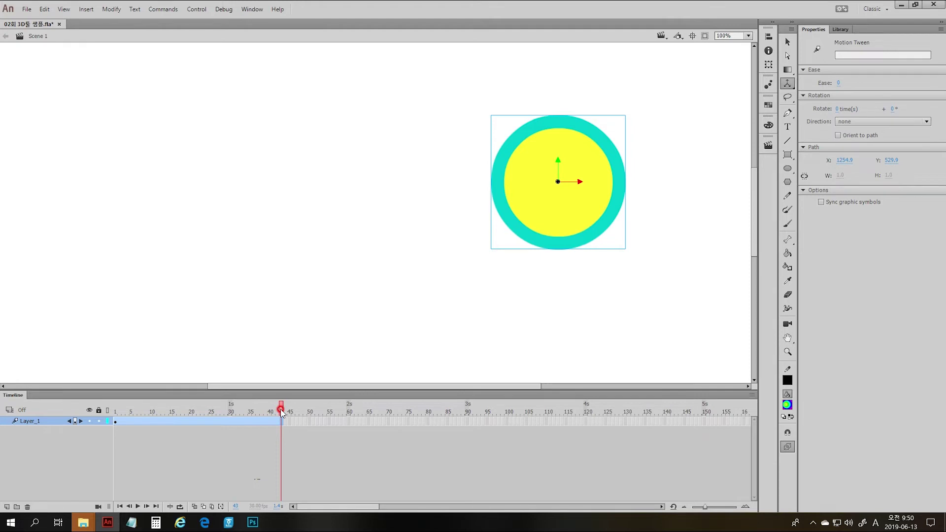
{"action": "mouse_move", "coordinate": [280, 409]}
{"action": "left_mouse_down"}
{"action": "mouse_move", "coordinate": [120, 419]}
{"action": "mouse_move", "coordinate": [298, 409]}
{"action": "left_mouse_up"}
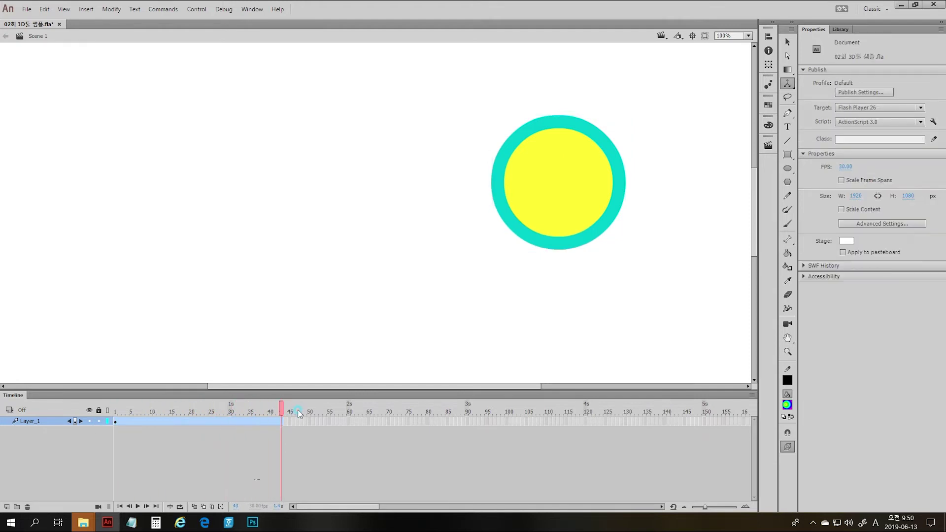
At frame 43, move the circle with the 3D Translation tool to about X 1389, Z 152, and preview the tween
{"action": "left_click", "coordinate": [582, 241]}
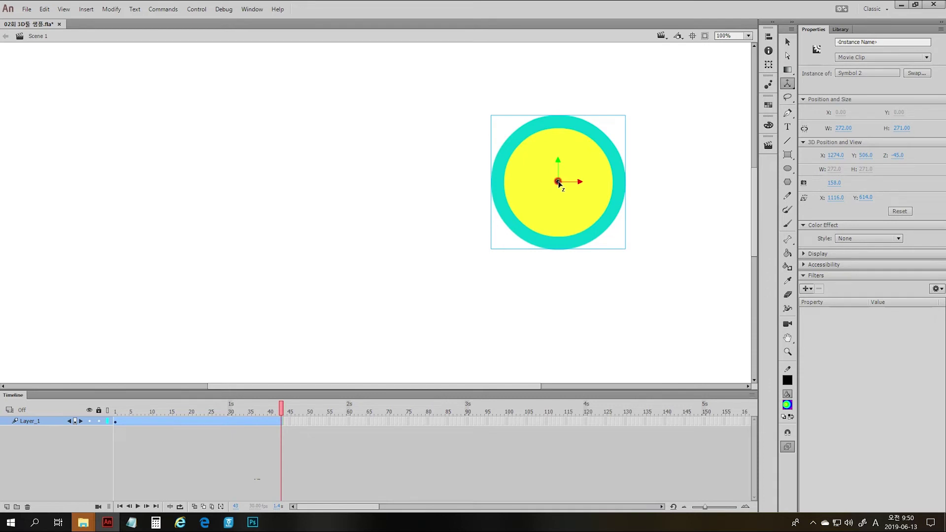
{"action": "left_click_drag", "start_coordinate": [558, 183], "coordinate": [662, 93]}
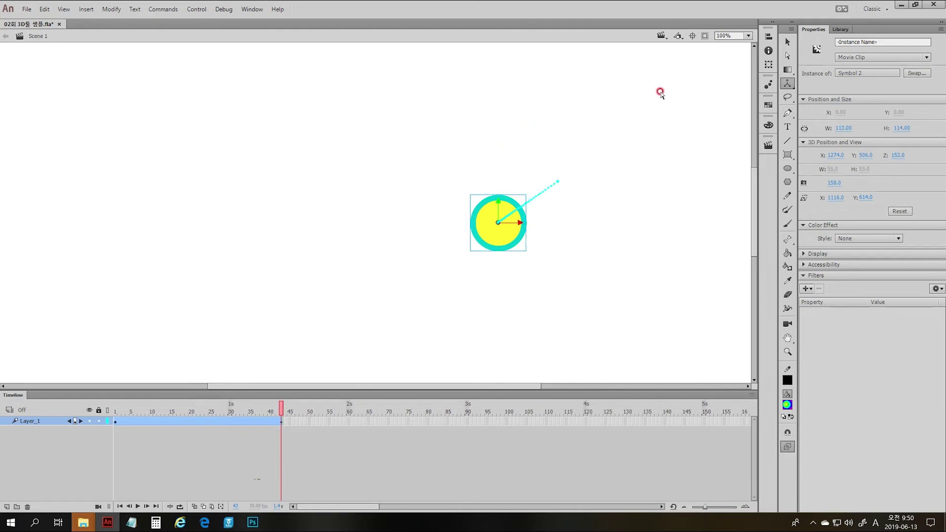
{"action": "left_click_drag", "start_coordinate": [522, 223], "coordinate": [613, 226]}
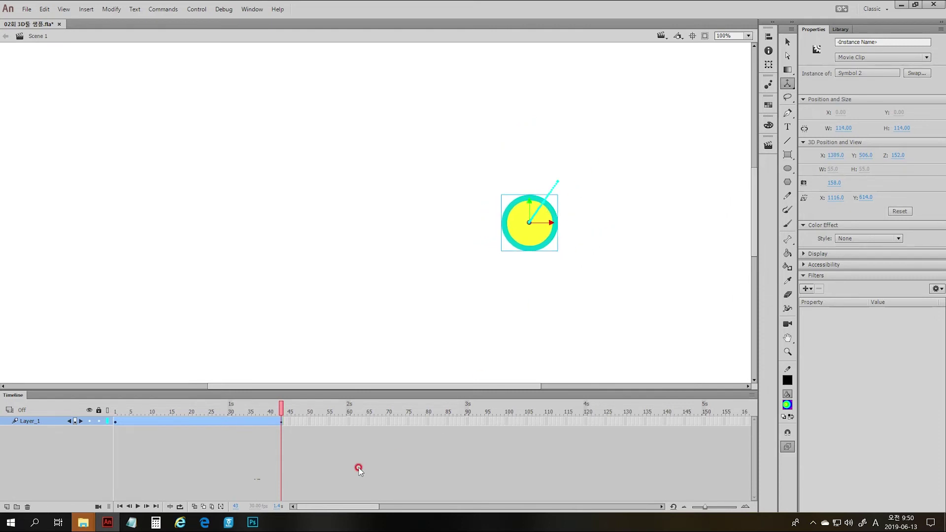
{"action": "key", "text": "Return"}
Rotate the circle with the 3D Rotation tool at frame 43 and again at frame 22
{"action": "left_click", "coordinate": [788, 83]}
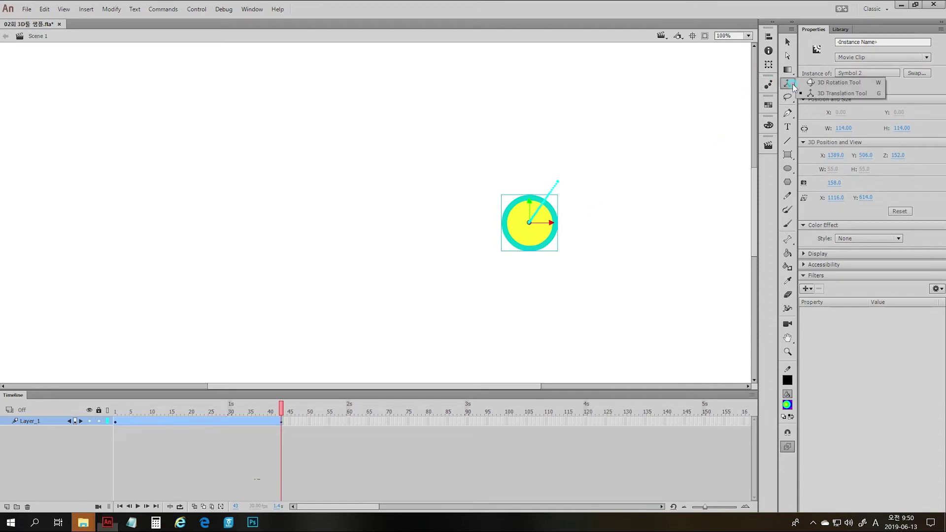
{"action": "left_click", "coordinate": [830, 84]}
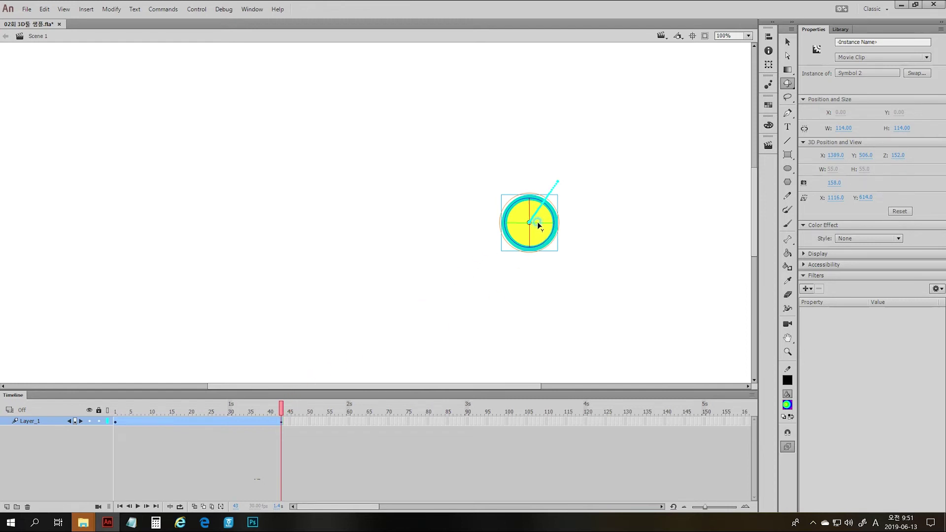
{"action": "mouse_move", "coordinate": [538, 226]}
{"action": "left_mouse_down"}
{"action": "mouse_move", "coordinate": [526, 245]}
{"action": "mouse_move", "coordinate": [503, 225]}
{"action": "mouse_move", "coordinate": [513, 213]}
{"action": "mouse_move", "coordinate": [544, 220]}
{"action": "left_mouse_up"}
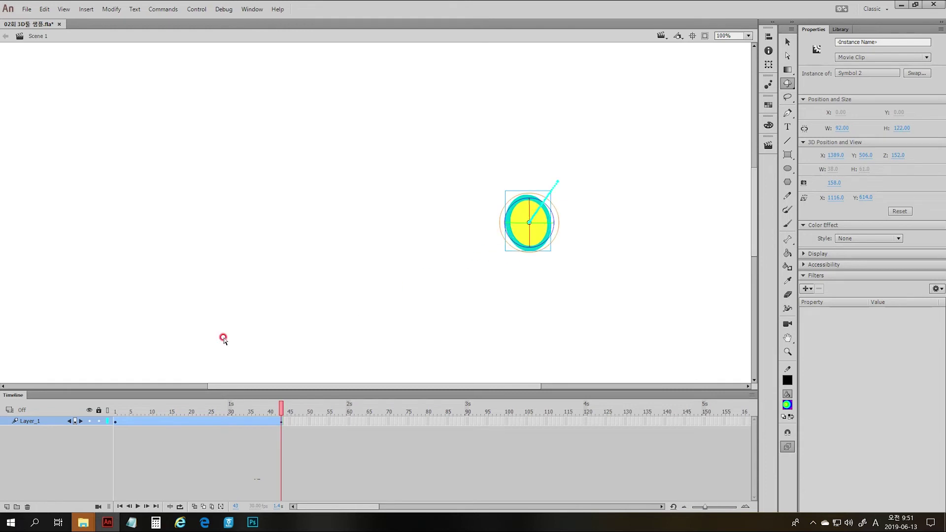
{"action": "left_click", "coordinate": [198, 412]}
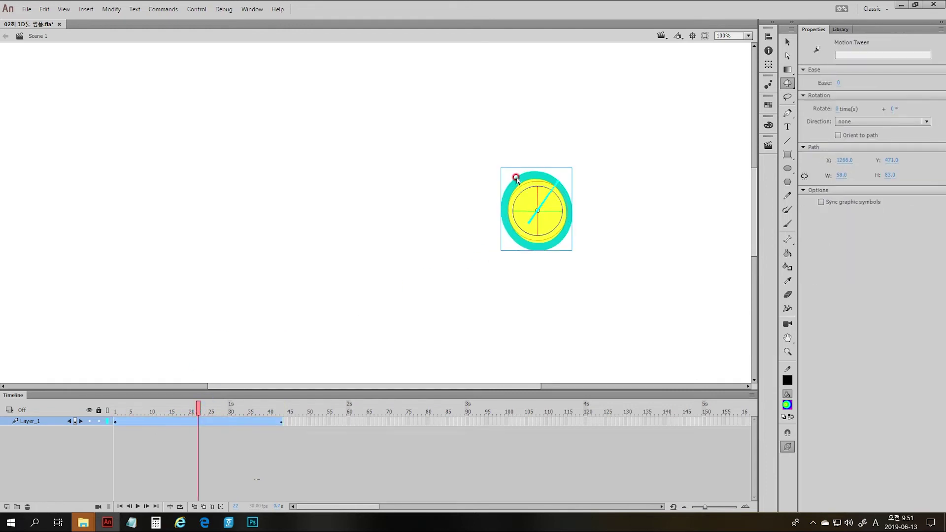
{"action": "left_click_drag", "start_coordinate": [559, 214], "coordinate": [518, 212]}
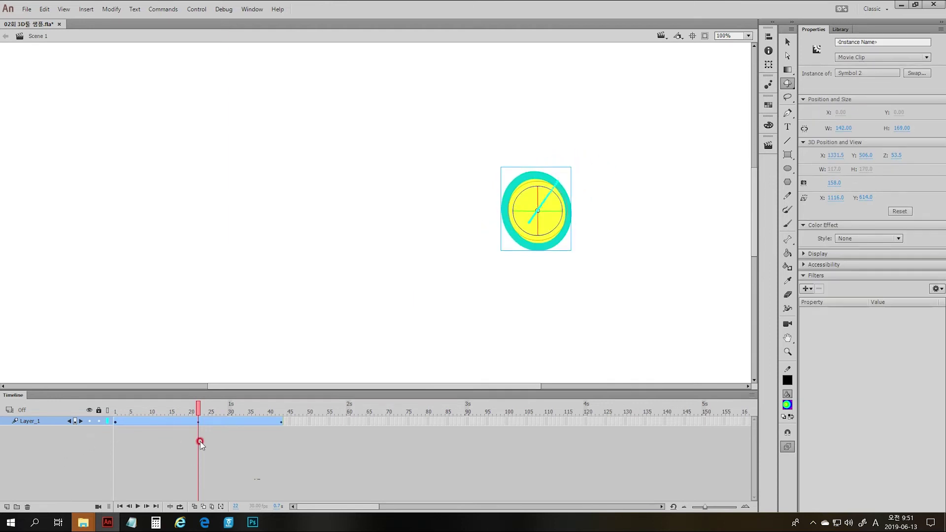
Preview the 3D tween from frame 1 and remove the motion from Layer_1
{"action": "left_click_drag", "start_coordinate": [196, 408], "coordinate": [72, 407]}
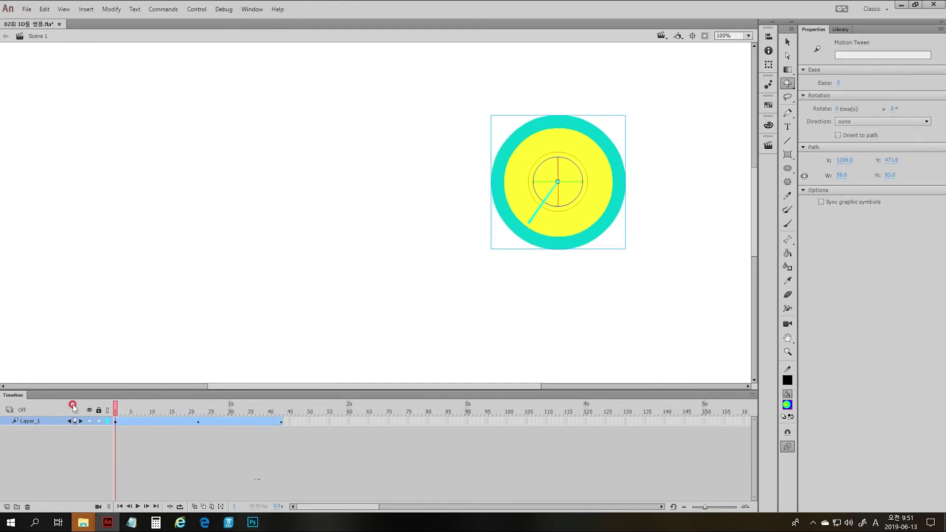
{"action": "key", "text": "Return"}
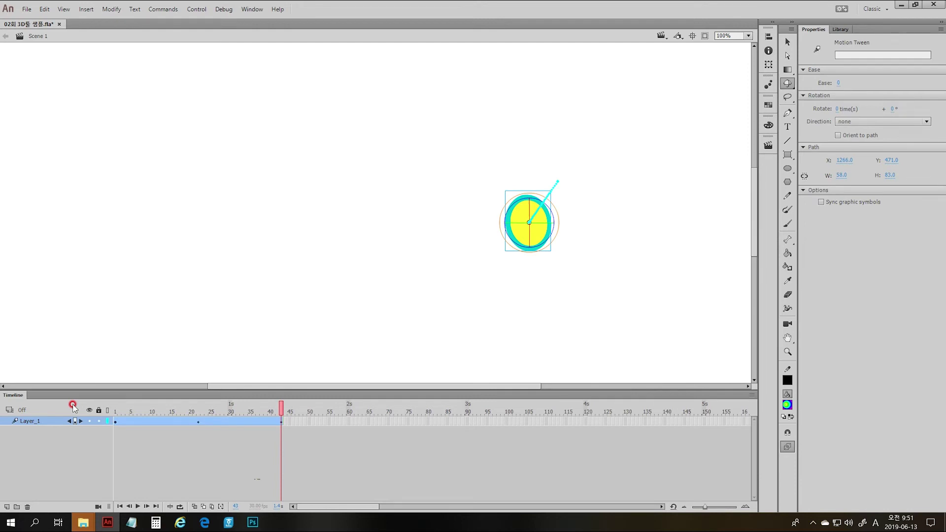
{"action": "key", "text": "Return"}
{"action": "right_click", "coordinate": [168, 424]}
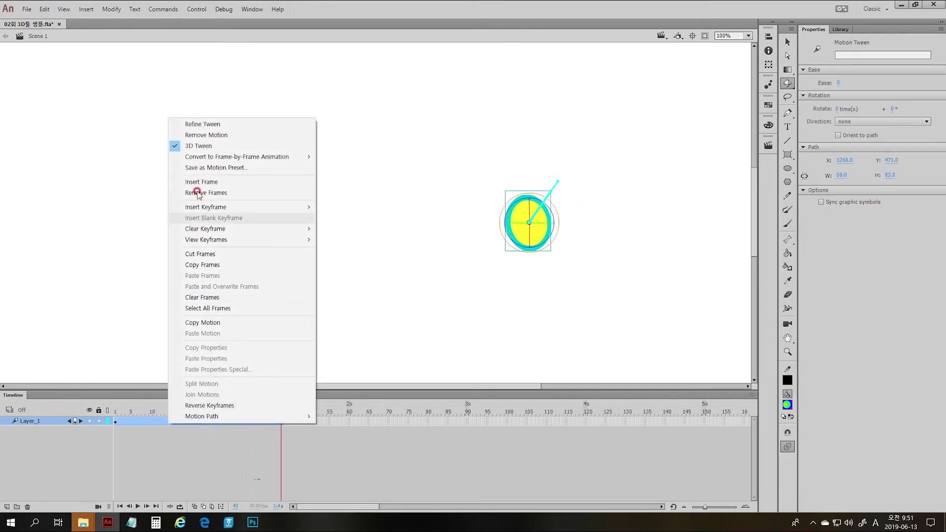
{"action": "left_click", "coordinate": [217, 135]}
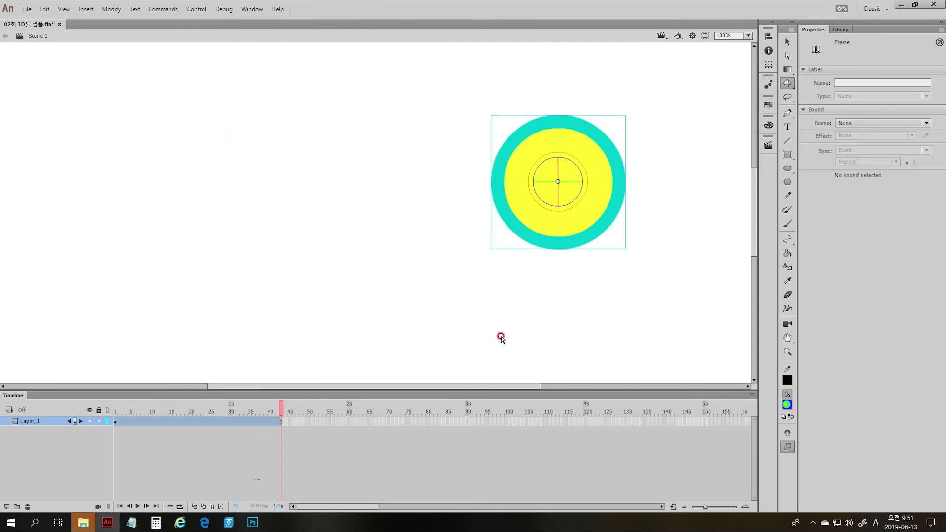
Move the circle with the Selection tool to about X 930, Y 560 on the stage
{"action": "left_click", "coordinate": [517, 234]}
{"action": "key", "text": "v"}
{"action": "left_click_drag", "start_coordinate": [557, 218], "coordinate": [393, 241]}
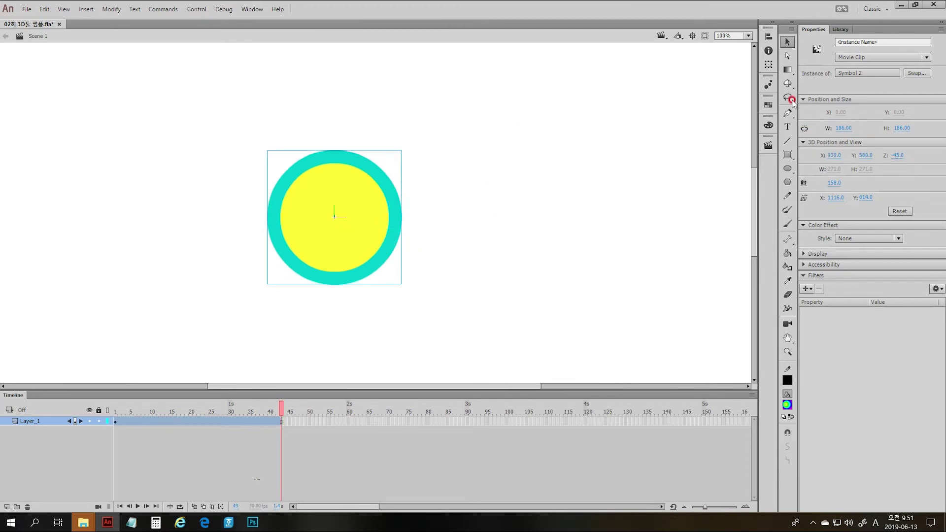
Create a motion tween on Layer_1 and tilt the circle about its X axis at frame 43 with the 3D Rotation tool
{"action": "left_click", "coordinate": [787, 84]}
{"action": "left_click", "coordinate": [816, 84]}
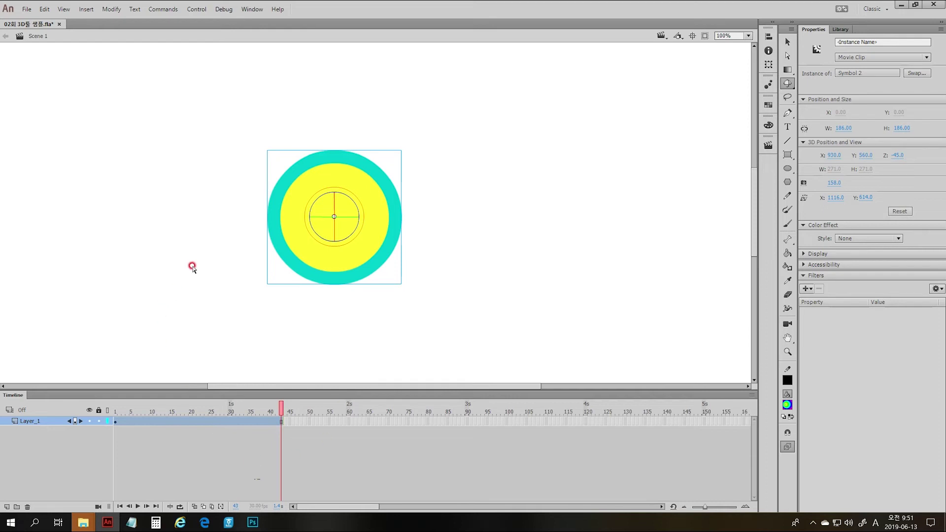
{"action": "left_click", "coordinate": [87, 10]}
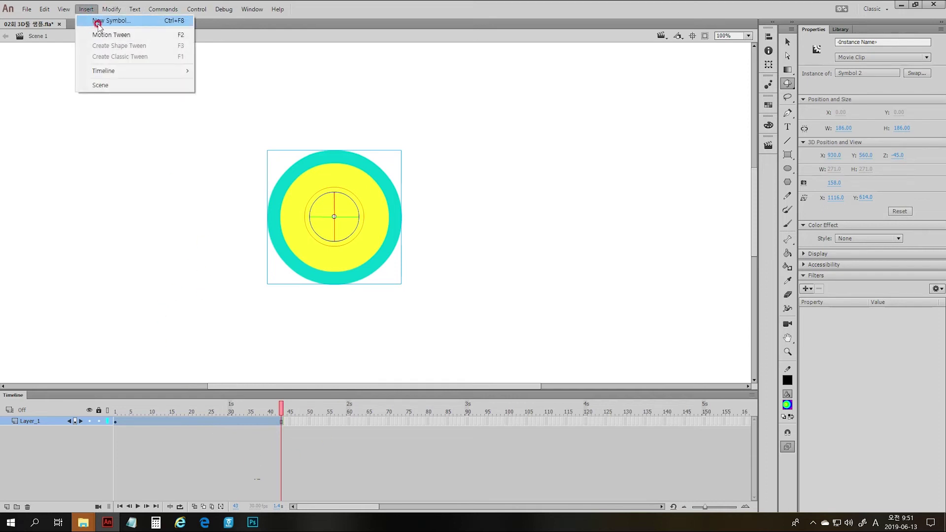
{"action": "left_click", "coordinate": [109, 35]}
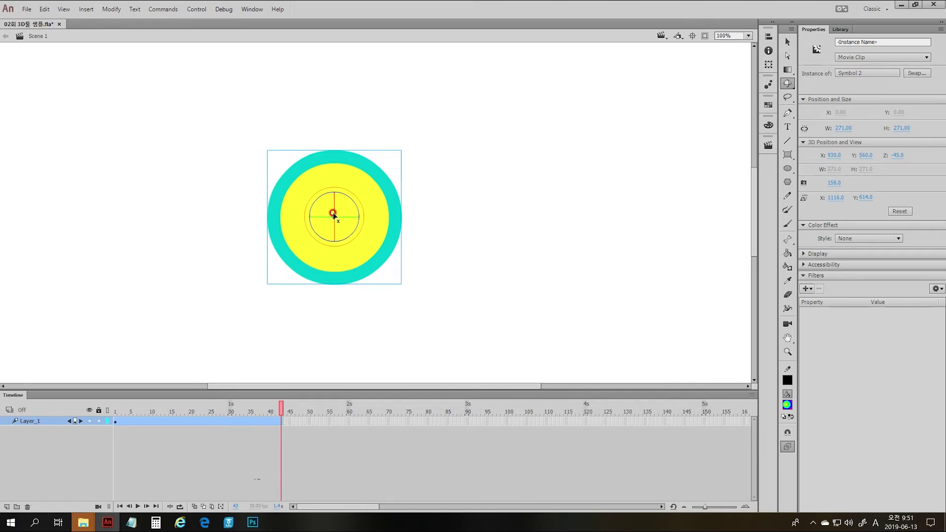
{"action": "mouse_move", "coordinate": [335, 210]}
{"action": "left_mouse_down"}
{"action": "mouse_move", "coordinate": [338, 195]}
{"action": "mouse_move", "coordinate": [349, 224]}
{"action": "mouse_move", "coordinate": [329, 238]}
{"action": "mouse_move", "coordinate": [323, 213]}
{"action": "mouse_move", "coordinate": [332, 203]}
{"action": "left_mouse_up"}
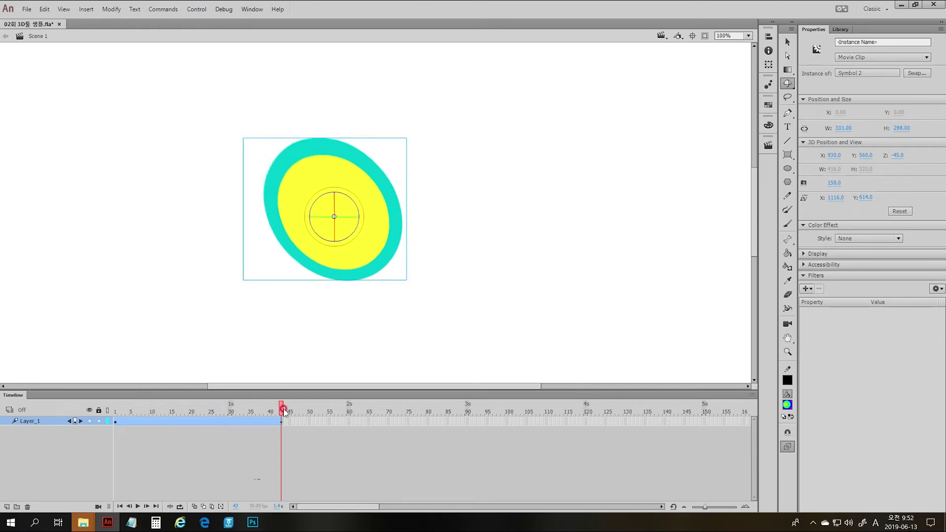
Rotate the circle about its X axis at frame 20 and preview the tween
{"action": "left_click_drag", "start_coordinate": [282, 408], "coordinate": [190, 413]}
{"action": "left_click", "coordinate": [334, 202]}
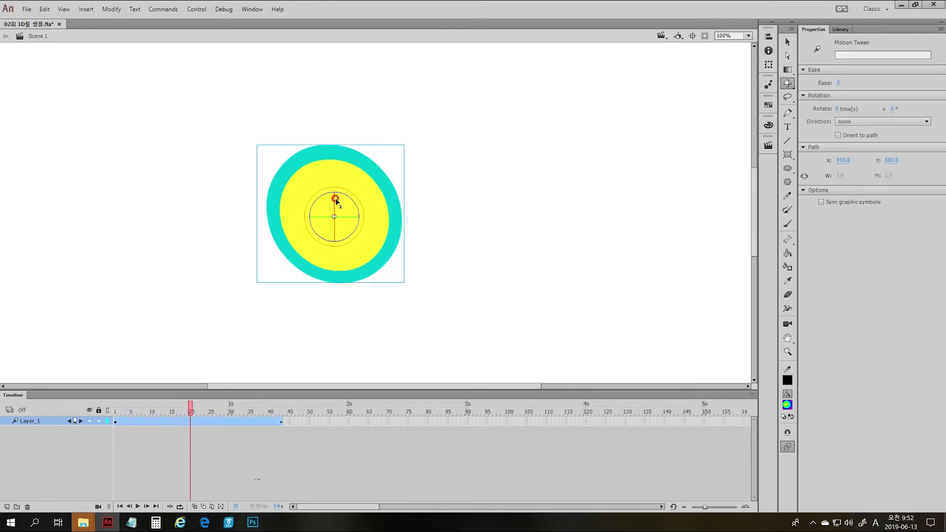
{"action": "left_click_drag", "start_coordinate": [337, 203], "coordinate": [342, 241]}
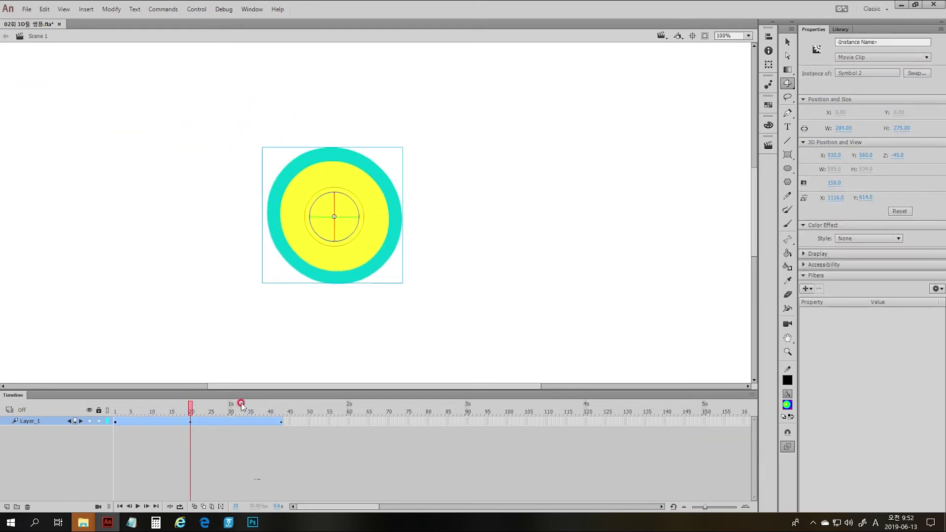
{"action": "key", "text": "Return"}
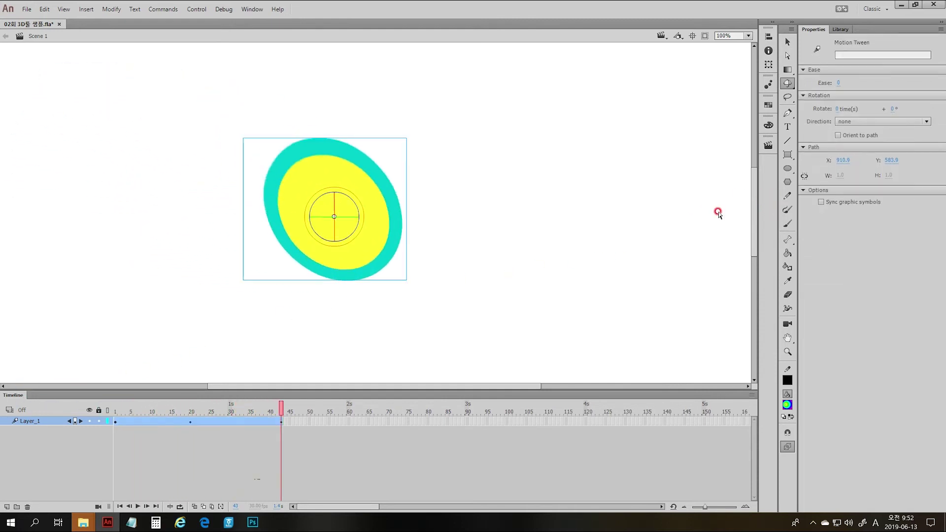
{"action": "key", "text": "Return"}
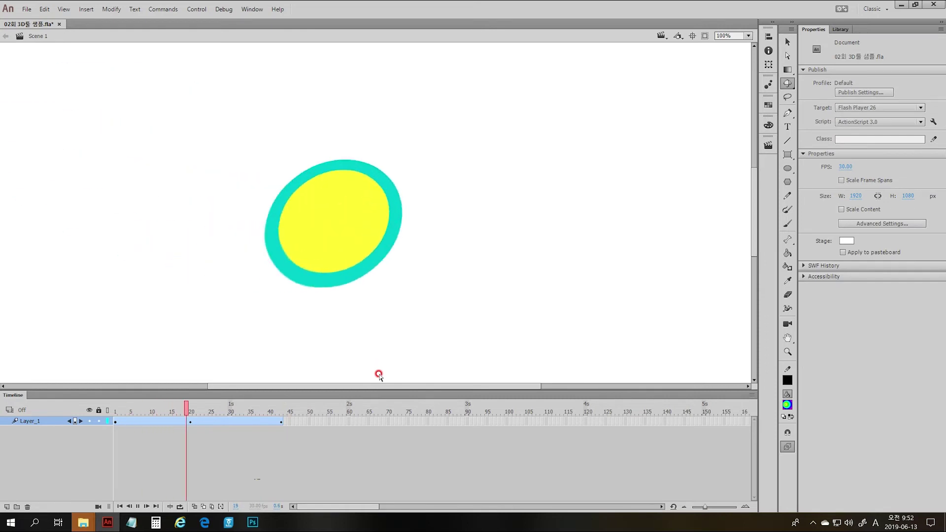
Set the circle's perspective angle to 1 and preview the animation, including from around frame 20
{"action": "mouse_move", "coordinate": [282, 412]}
{"action": "left_mouse_down"}
{"action": "mouse_move", "coordinate": [104, 413]}
{"action": "mouse_move", "coordinate": [283, 422]}
{"action": "left_mouse_up"}
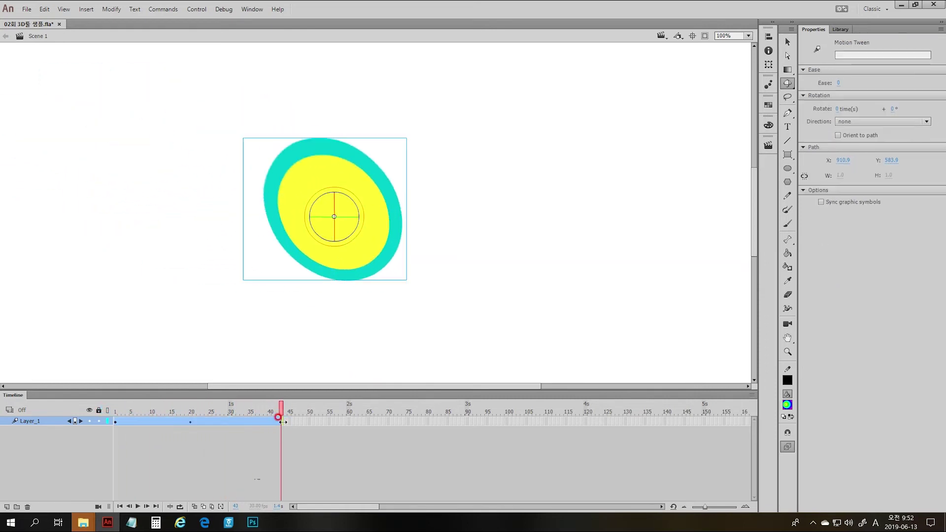
{"action": "left_click", "coordinate": [359, 233]}
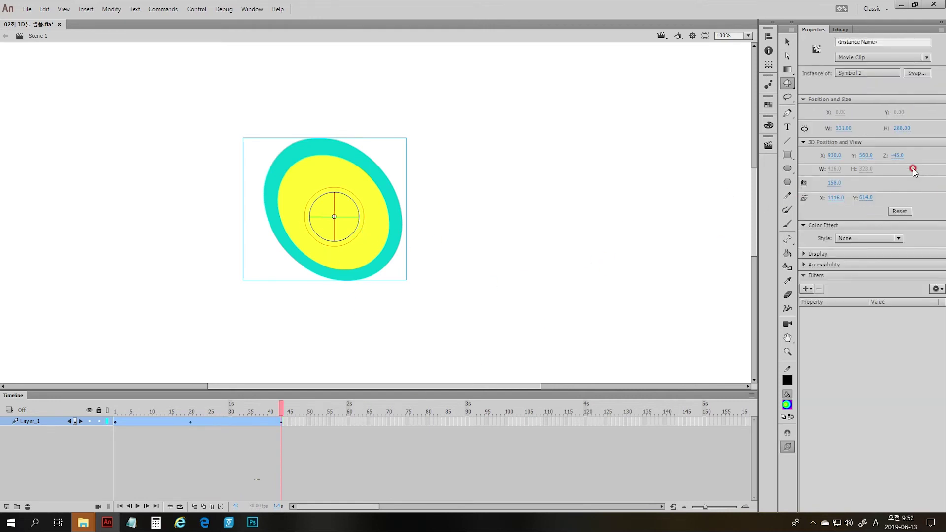
{"action": "mouse_move", "coordinate": [833, 183]}
{"action": "left_mouse_down"}
{"action": "mouse_move", "coordinate": [708, 180]}
{"action": "mouse_move", "coordinate": [822, 180]}
{"action": "left_mouse_up"}
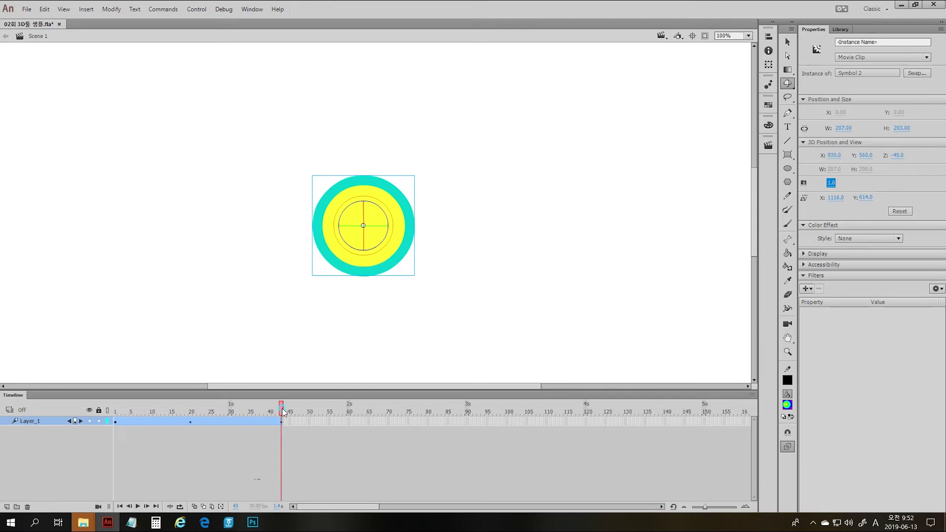
{"action": "key", "text": "Return"}
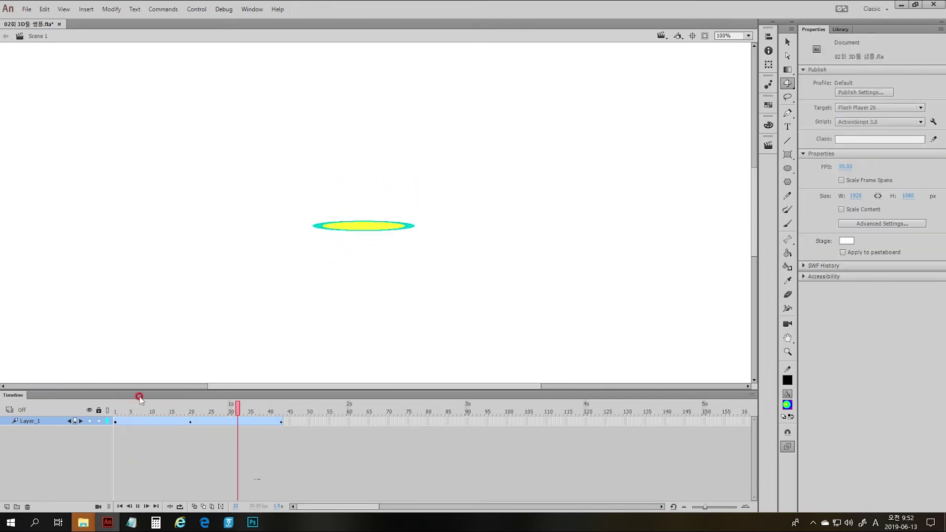
{"action": "key", "text": "Return"}
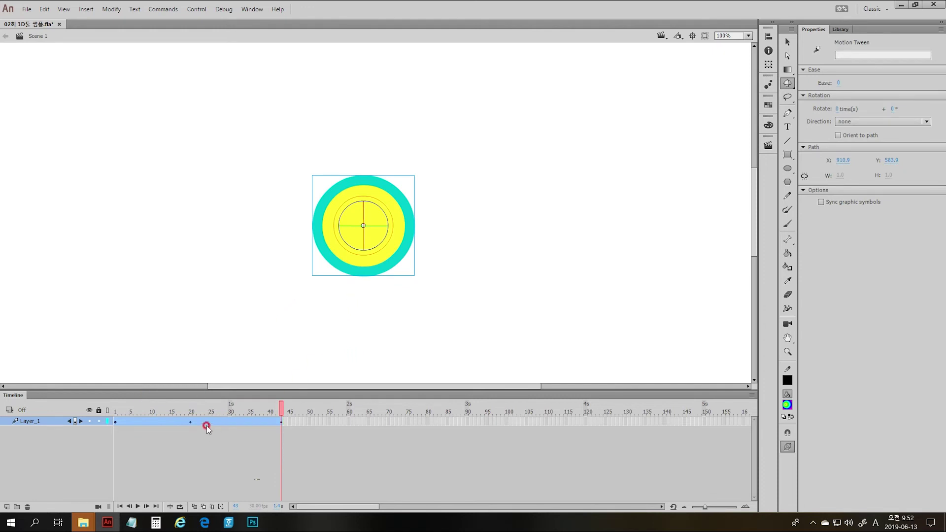
{"action": "left_click_drag", "start_coordinate": [214, 410], "coordinate": [194, 413]}
{"action": "key", "text": "Return"}
Rotate the circle further in 3D at frames 43 and 20, and preview the tween from frame 1
{"action": "left_click", "coordinate": [393, 251]}
{"action": "mouse_move", "coordinate": [384, 228]}
{"action": "left_mouse_down"}
{"action": "mouse_move", "coordinate": [363, 247]}
{"action": "mouse_move", "coordinate": [354, 226]}
{"action": "mouse_move", "coordinate": [375, 227]}
{"action": "left_mouse_up"}
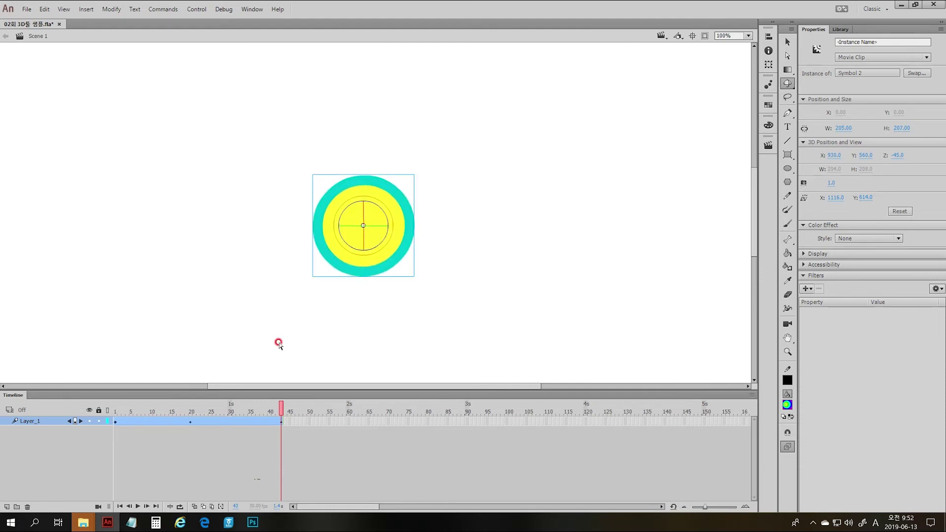
{"action": "left_click", "coordinate": [192, 412]}
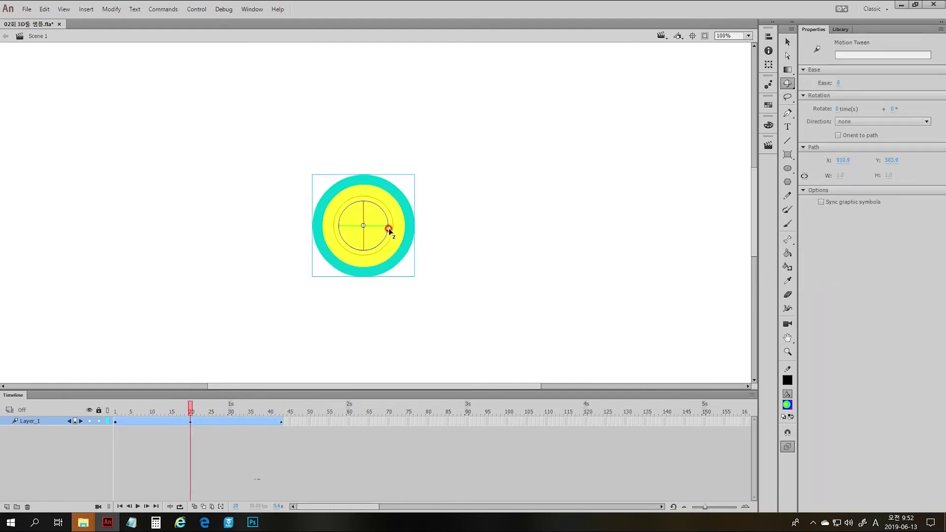
{"action": "left_click_drag", "start_coordinate": [387, 228], "coordinate": [344, 232]}
{"action": "left_click", "coordinate": [115, 411]}
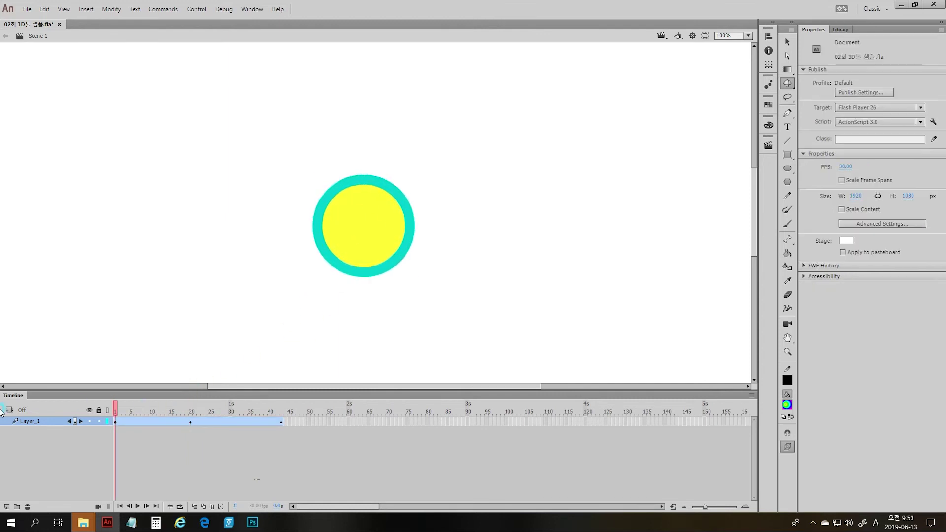
{"action": "key", "text": "Return"}
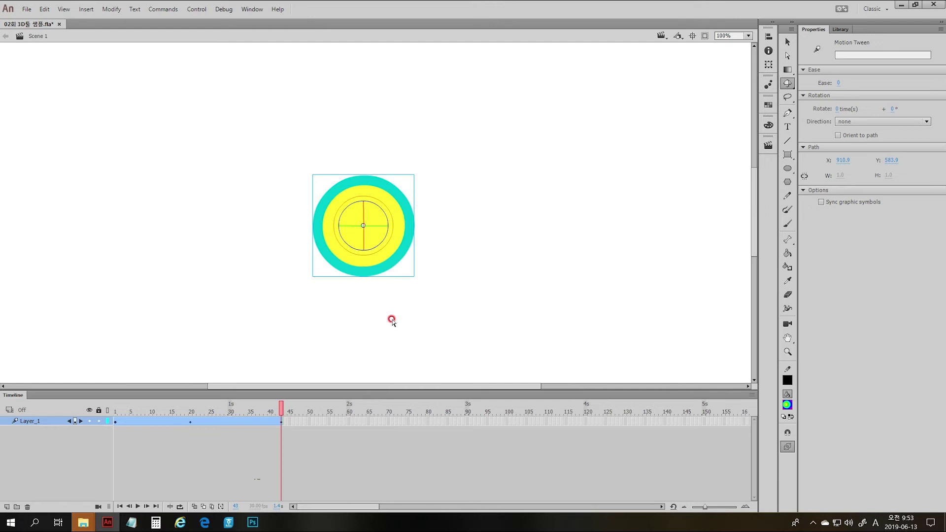
Deselect the circle, close the 3D sample document without saving, and create a new blank document
{"action": "key", "text": "v"}
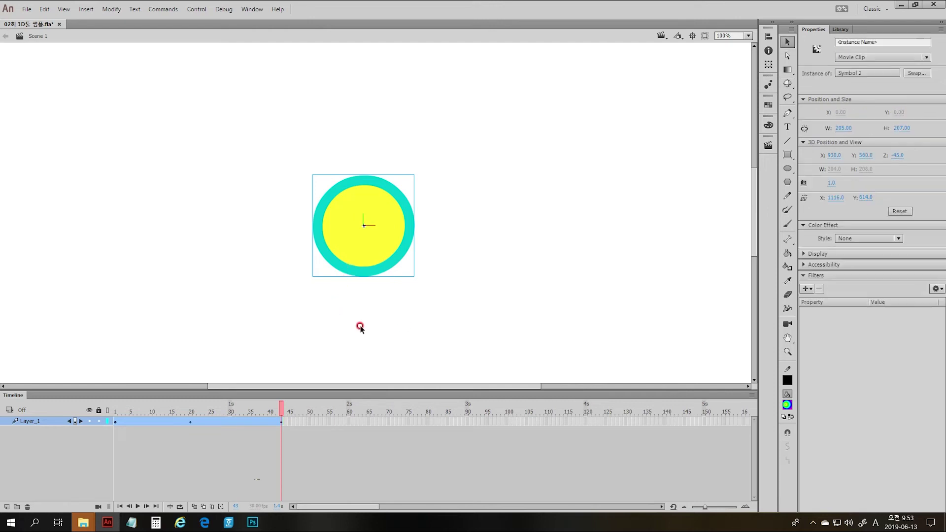
{"action": "left_click", "coordinate": [203, 152]}
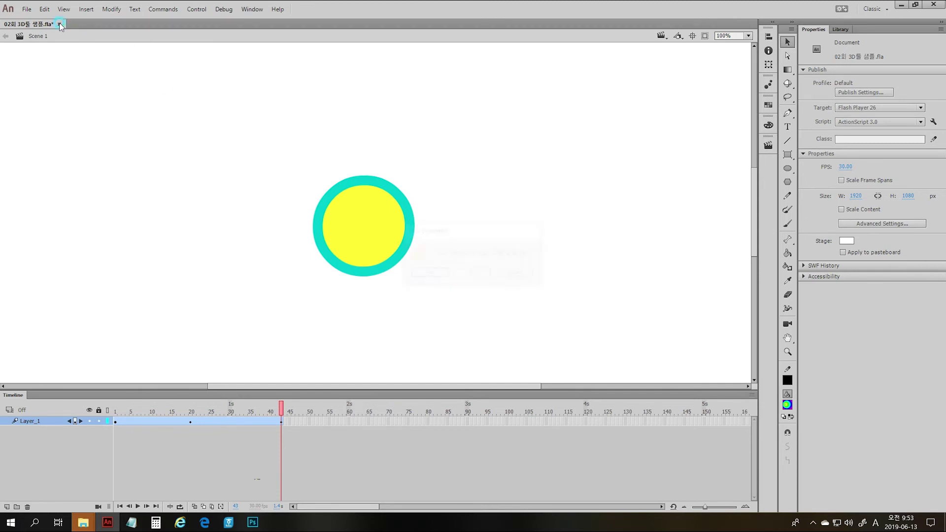
{"action": "left_click", "coordinate": [477, 273]}
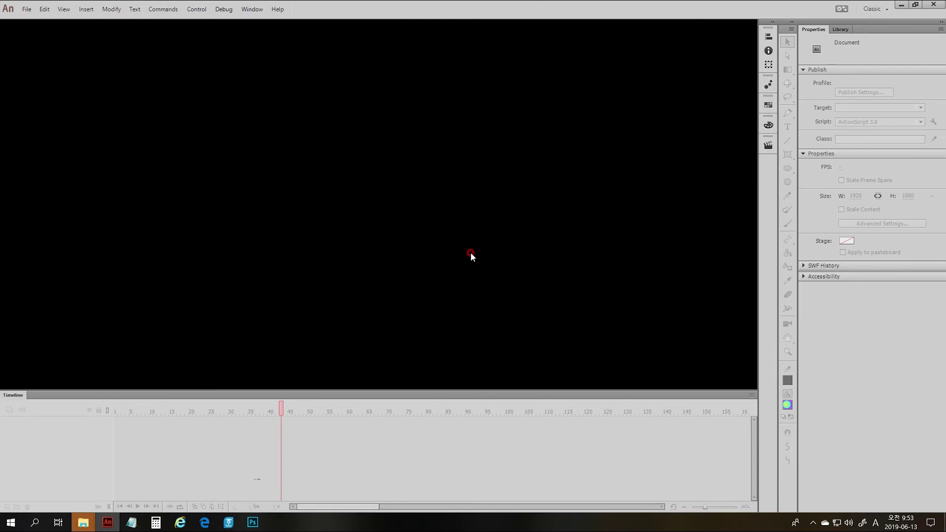
{"action": "key", "text": "ctrl+n"}
{"action": "key", "text": "Return"}
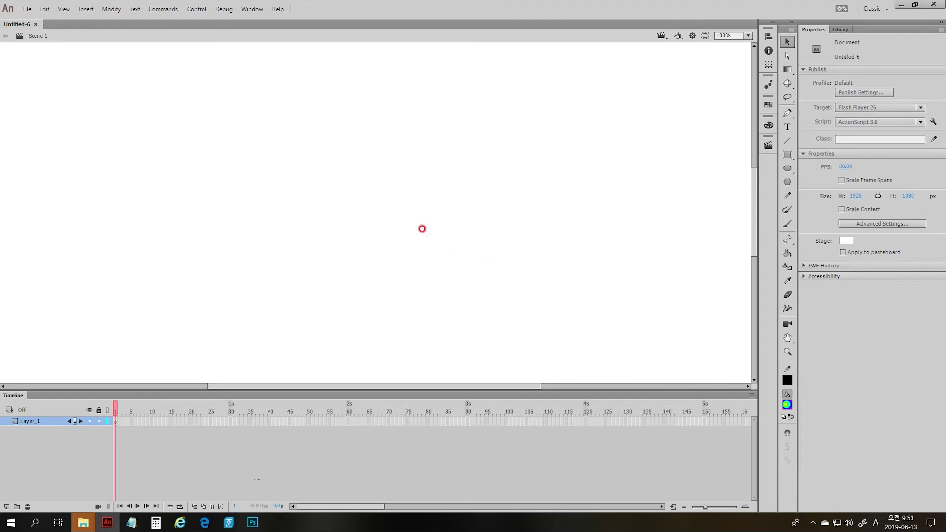
Draw a rectangle about 280 by 257 px near the middle of the stage
{"action": "key", "text": "r"}
{"action": "left_click_drag", "start_coordinate": [313, 123], "coordinate": [451, 248]}
{"action": "key", "text": "v"}
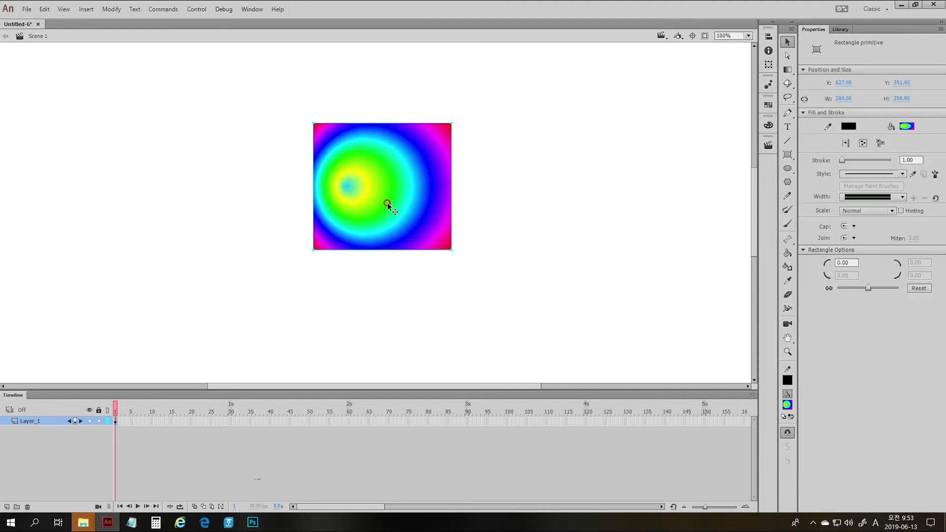
Fill the rectangle with golden yellow and break it apart into an editable shape
{"action": "left_click", "coordinate": [905, 126]}
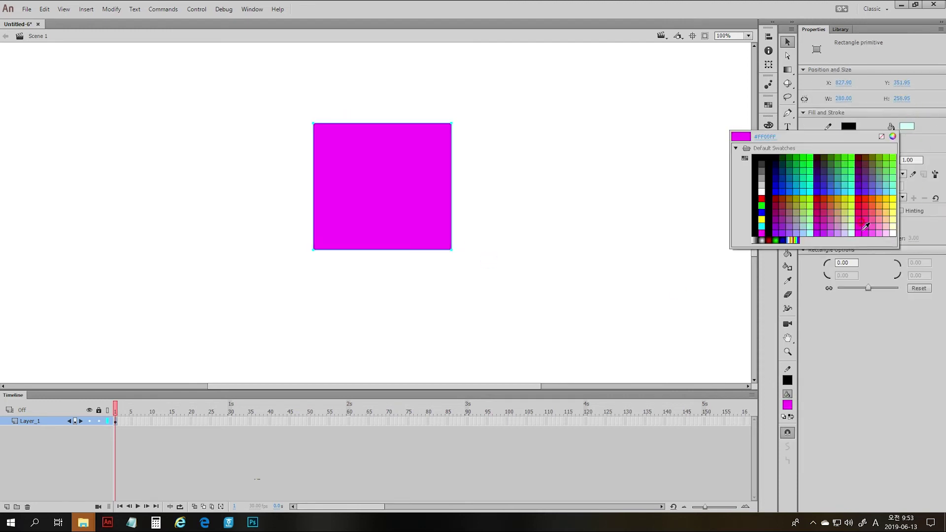
{"action": "left_click", "coordinate": [886, 197]}
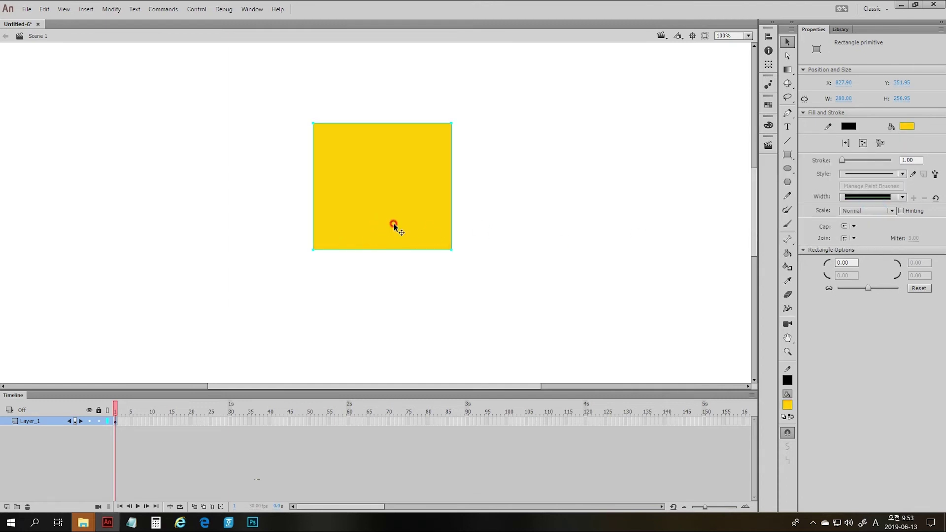
{"action": "key", "text": "ctrl+b"}
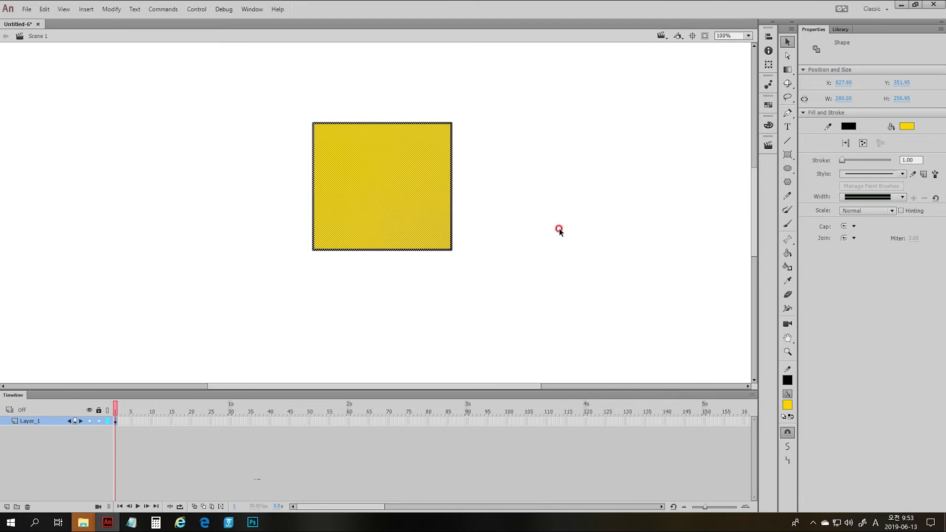
{"action": "left_click", "coordinate": [533, 167]}
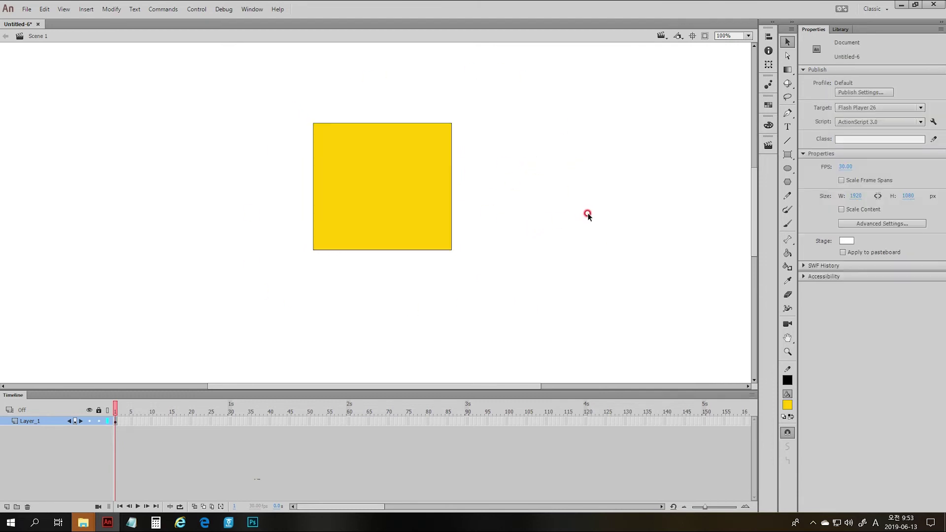
Use the Lasso tool to make separate freehand selections on the yellow rectangle, including its lower-right corner and top edge, and deselect
{"action": "left_click", "coordinate": [791, 99]}
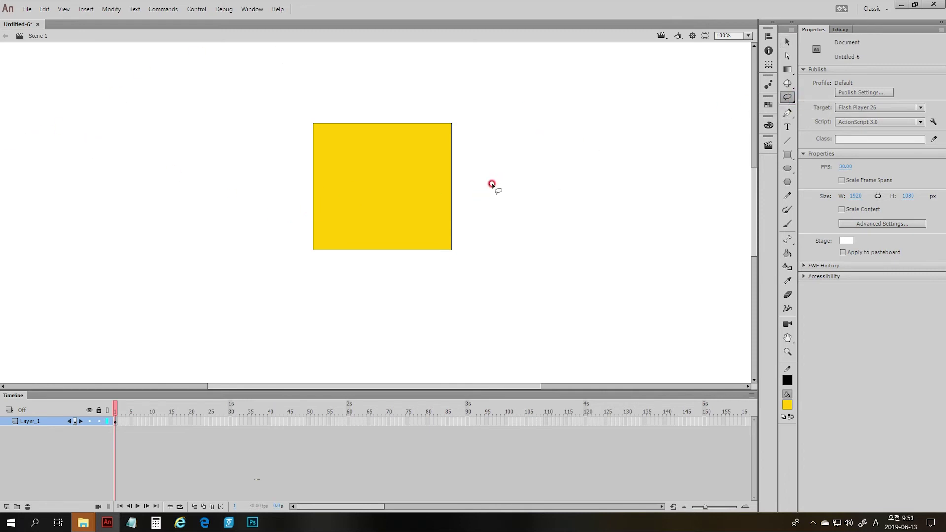
{"action": "mouse_move", "coordinate": [491, 184]}
{"action": "left_mouse_down"}
{"action": "mouse_move", "coordinate": [435, 182]}
{"action": "mouse_move", "coordinate": [418, 272]}
{"action": "mouse_move", "coordinate": [492, 215]}
{"action": "mouse_move", "coordinate": [449, 170]}
{"action": "left_mouse_up"}
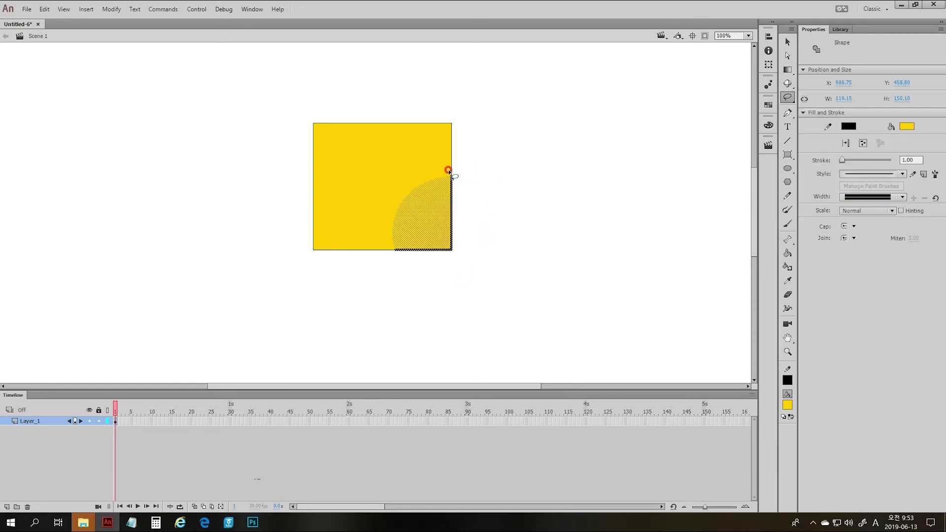
{"action": "mouse_move", "coordinate": [277, 148]}
{"action": "left_mouse_down"}
{"action": "mouse_move", "coordinate": [377, 186]}
{"action": "mouse_move", "coordinate": [328, 201]}
{"action": "left_mouse_up"}
{"action": "mouse_move", "coordinate": [383, 121]}
{"action": "left_mouse_down"}
{"action": "mouse_move", "coordinate": [428, 180]}
{"action": "mouse_move", "coordinate": [405, 119]}
{"action": "left_mouse_up"}
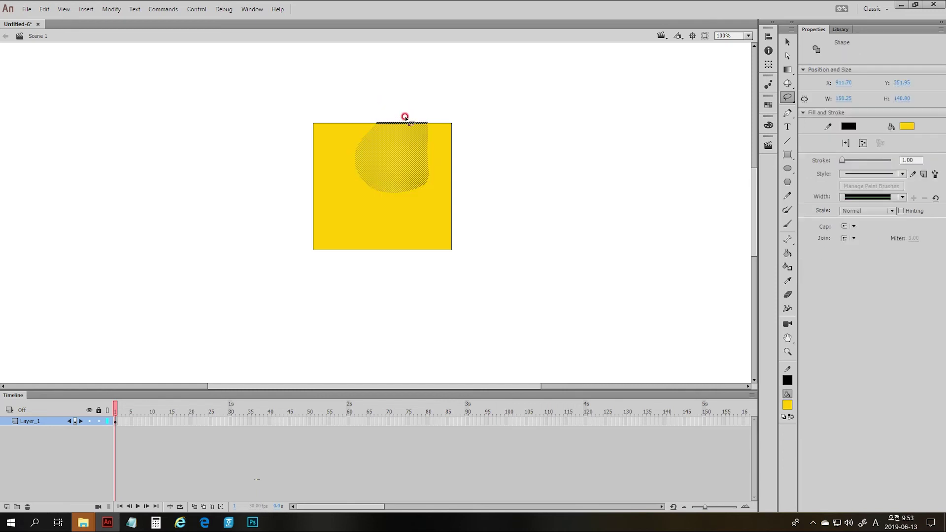
{"action": "left_click", "coordinate": [493, 154]}
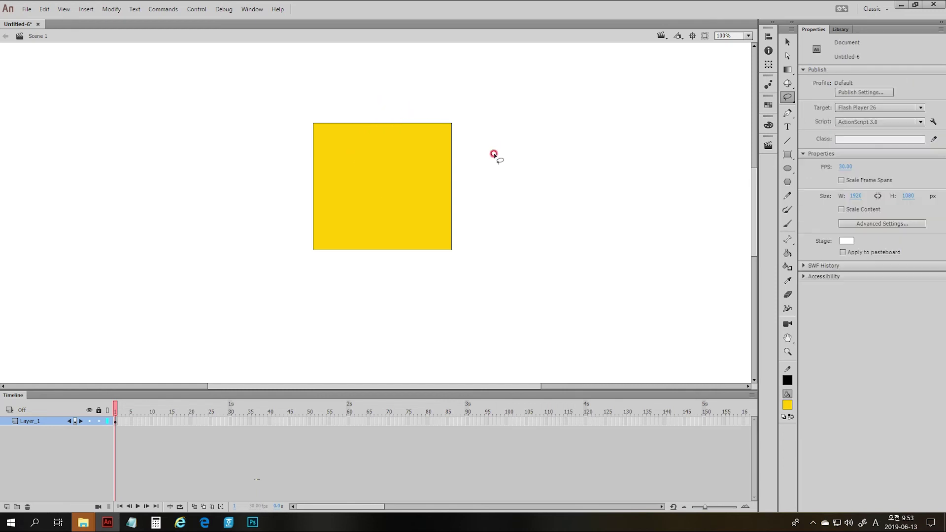
Lasso rounded areas on all four edges of the rectangle as one combined selection, and deselect
{"action": "mouse_move", "coordinate": [482, 160]}
{"action": "left_mouse_down"}
{"action": "mouse_move", "coordinate": [407, 220]}
{"action": "mouse_move", "coordinate": [486, 175]}
{"action": "left_mouse_up"}
{"action": "left_click_drag", "start_coordinate": [248, 156], "coordinate": [324, 148]}
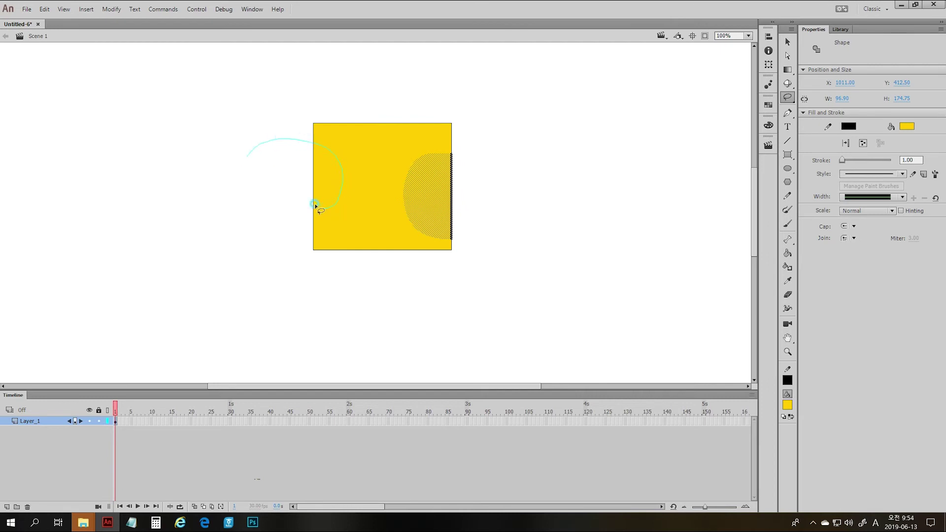
{"action": "left_click_drag", "start_coordinate": [315, 206], "coordinate": [316, 208]}
{"action": "mouse_move", "coordinate": [384, 112]}
{"action": "left_mouse_down"}
{"action": "mouse_move", "coordinate": [362, 133]}
{"action": "mouse_move", "coordinate": [352, 123]}
{"action": "left_mouse_up"}
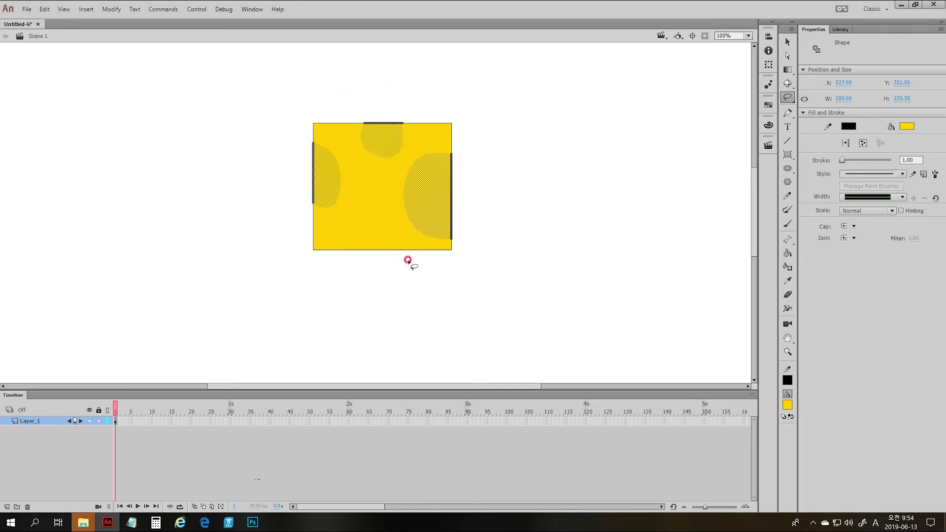
{"action": "mouse_move", "coordinate": [408, 261]}
{"action": "left_mouse_down"}
{"action": "mouse_move", "coordinate": [361, 255]}
{"action": "mouse_move", "coordinate": [398, 255]}
{"action": "mouse_move", "coordinate": [353, 296]}
{"action": "left_mouse_up"}
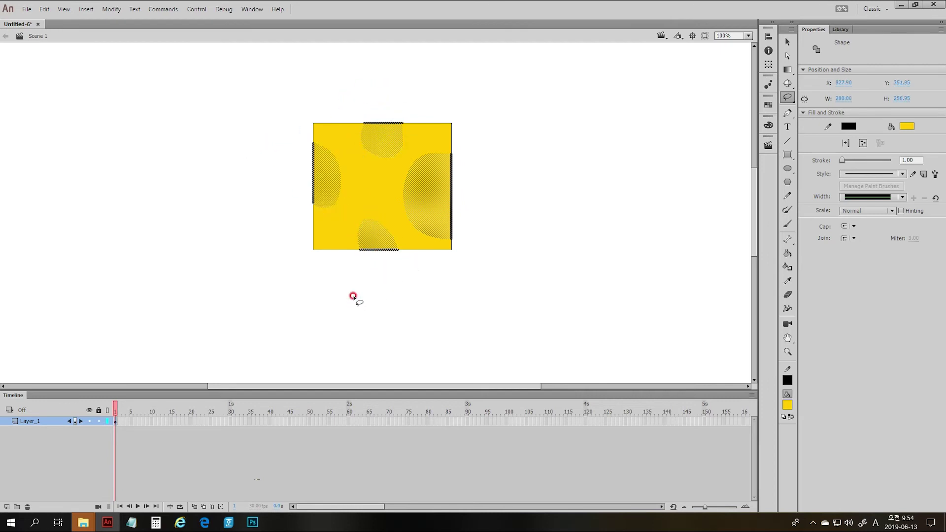
{"action": "left_click", "coordinate": [546, 247]}
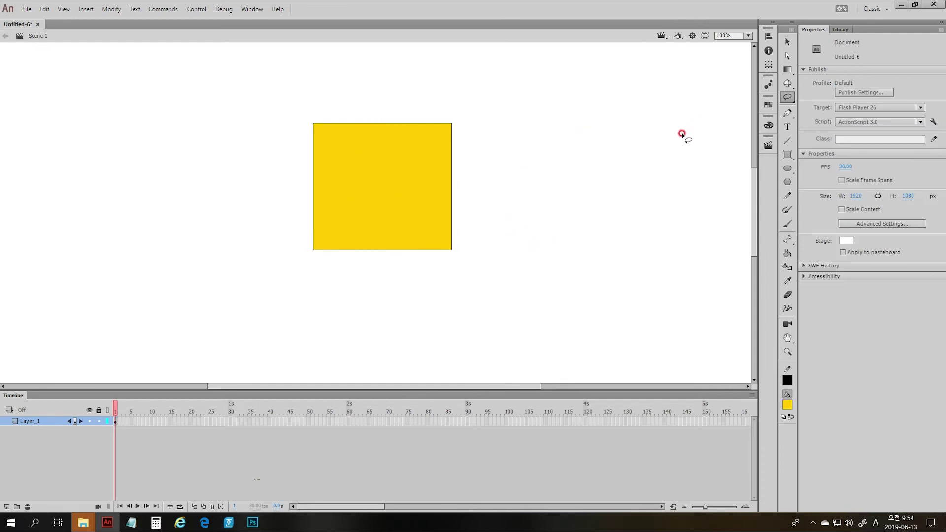
Select the rectangle's lower-right area with a straight-sided outline using the Polygon lasso tool
{"action": "left_click", "coordinate": [788, 97]}
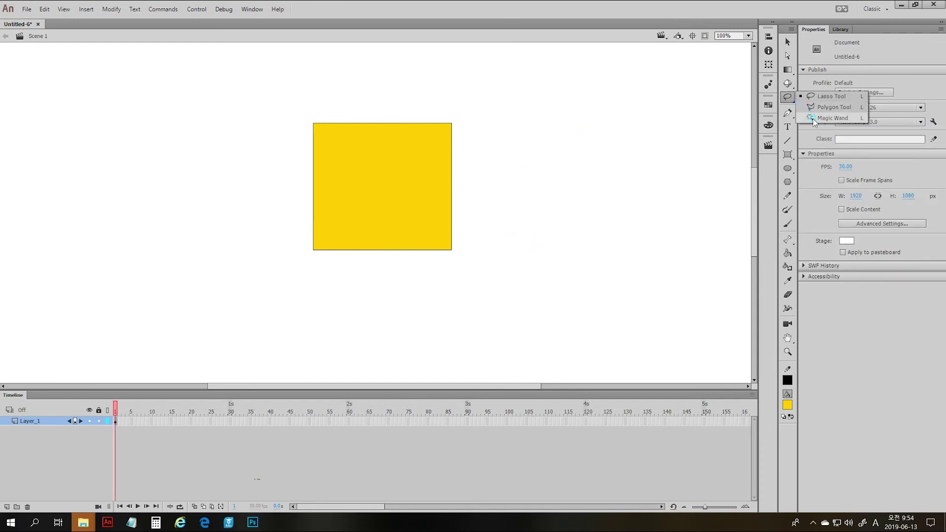
{"action": "left_click", "coordinate": [833, 107]}
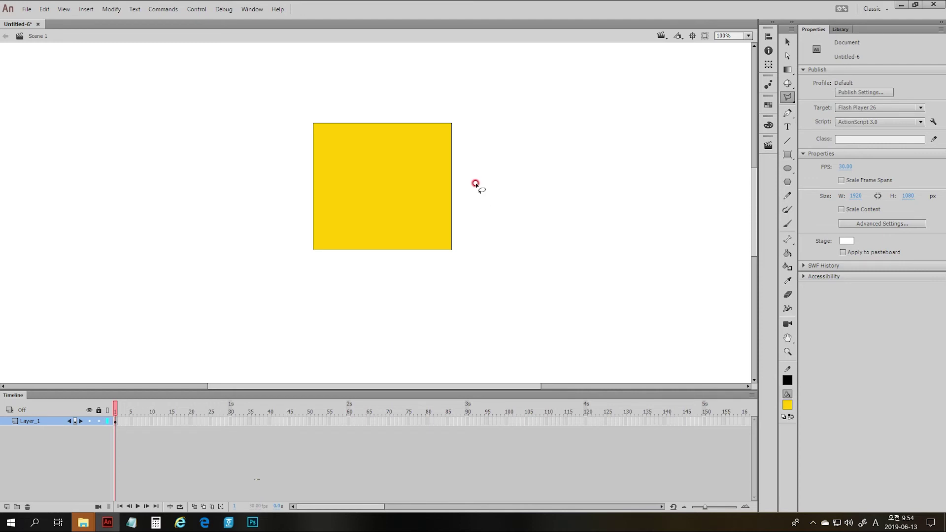
{"action": "left_click", "coordinate": [485, 172]}
{"action": "left_click", "coordinate": [385, 167]}
{"action": "left_click", "coordinate": [379, 270]}
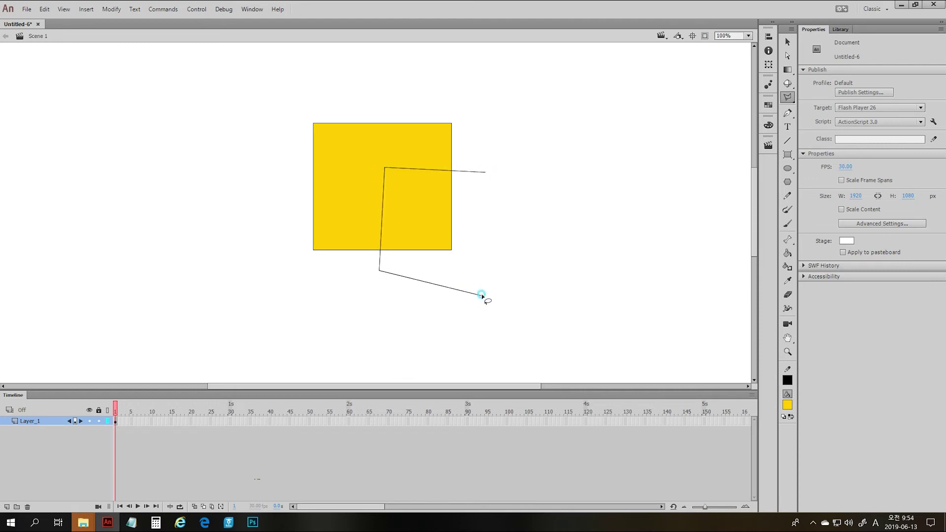
{"action": "left_click", "coordinate": [481, 296]}
{"action": "double_click", "coordinate": [484, 178]}
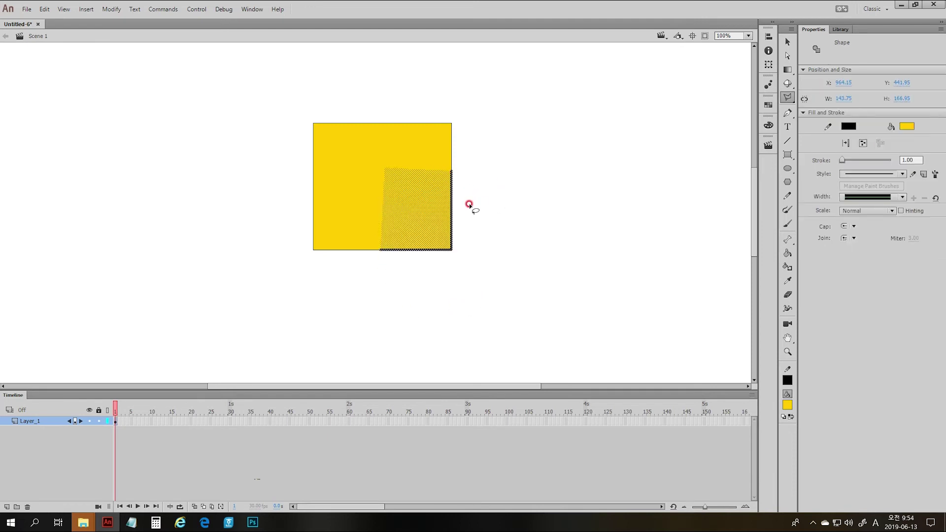
Add the rectangle's upper-left corner to the selection with a polygonal outline
{"action": "left_click", "coordinate": [289, 120]}
{"action": "left_click", "coordinate": [334, 86]}
{"action": "left_click", "coordinate": [365, 117]}
{"action": "left_click", "coordinate": [360, 147]}
{"action": "left_click", "coordinate": [303, 176]}
{"action": "double_click", "coordinate": [278, 133]}
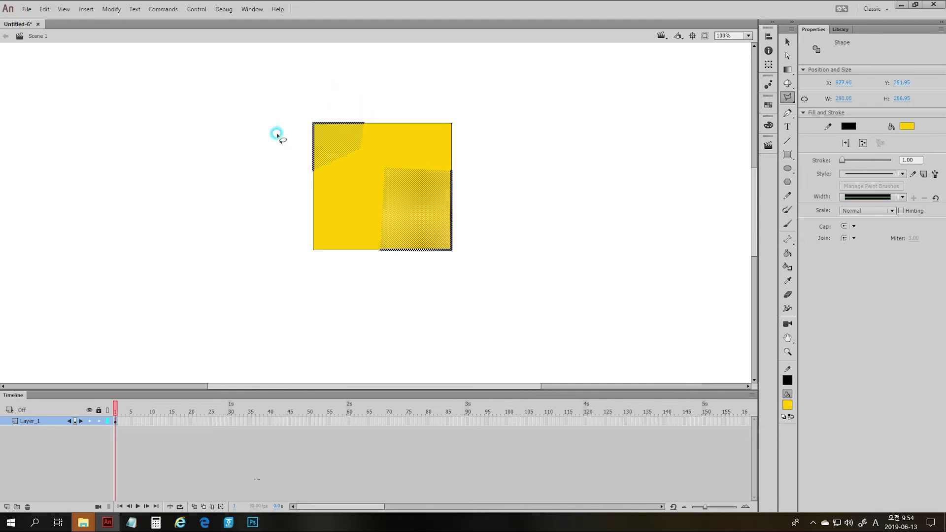
Add the rectangle's upper-right corner to the selection with a polygonal outline, and clear the whole selection
{"action": "left_click", "coordinate": [406, 111]}
{"action": "left_click", "coordinate": [400, 155]}
{"action": "left_click", "coordinate": [462, 155]}
{"action": "left_click", "coordinate": [516, 128]}
{"action": "left_click", "coordinate": [478, 93]}
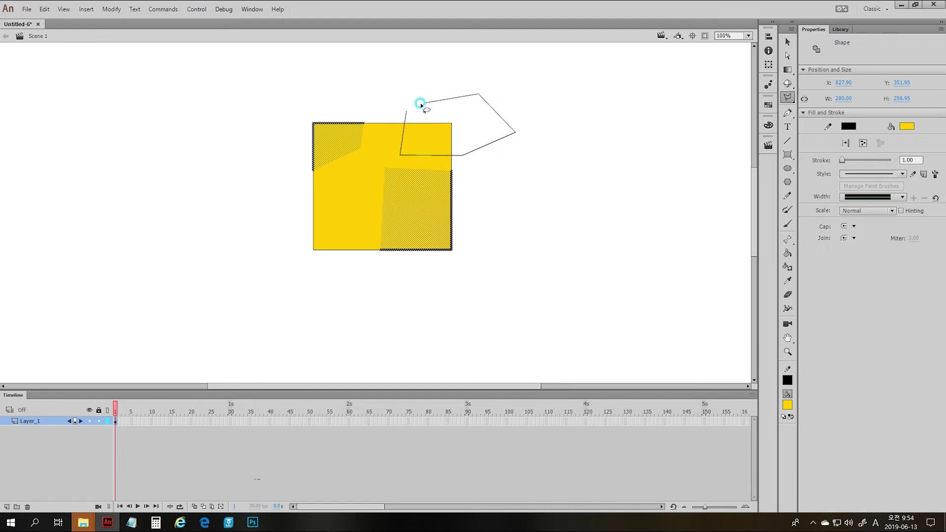
{"action": "left_click", "coordinate": [407, 112]}
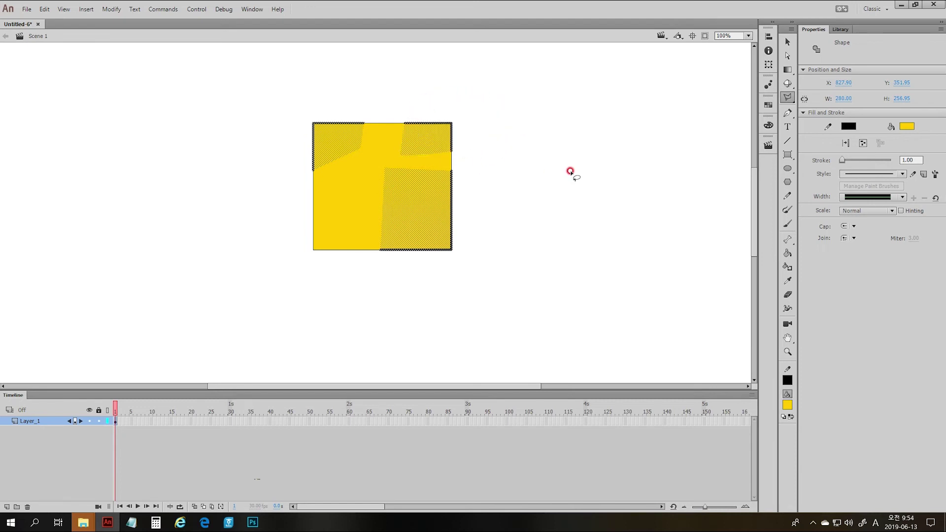
{"action": "left_click", "coordinate": [541, 191]}
{"action": "double_click", "coordinate": [521, 189]}
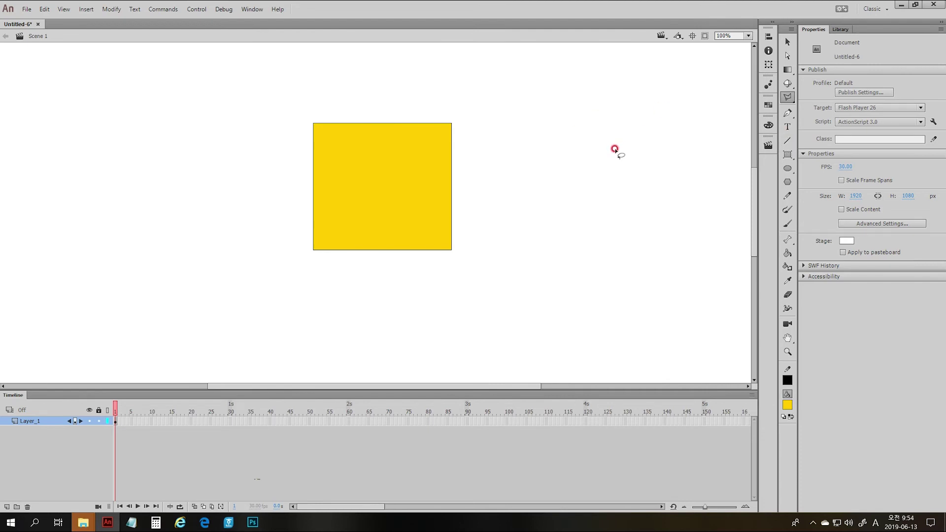
Try the Magic Wand tool on the yellow rectangle shape
{"action": "left_click", "coordinate": [794, 104]}
{"action": "left_click", "coordinate": [831, 118]}
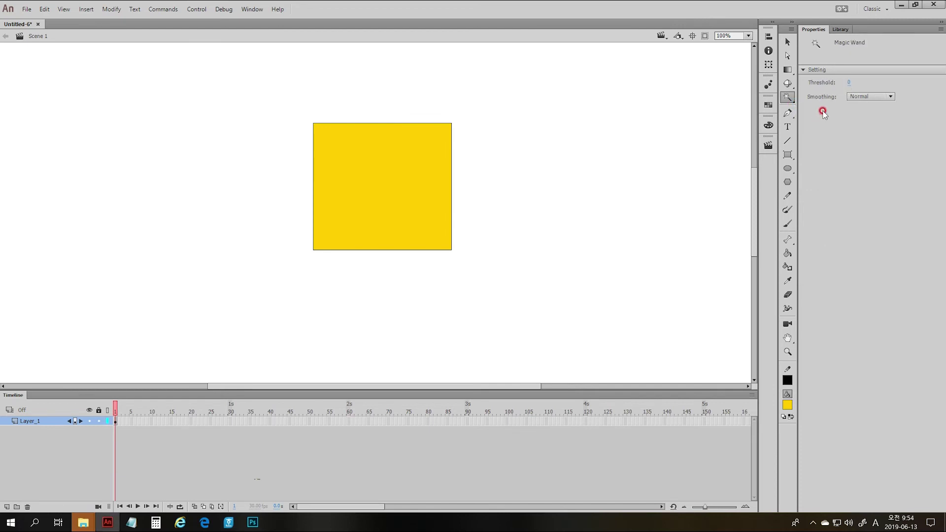
{"action": "left_click", "coordinate": [389, 183]}
{"action": "left_click_drag", "start_coordinate": [384, 196], "coordinate": [410, 214]}
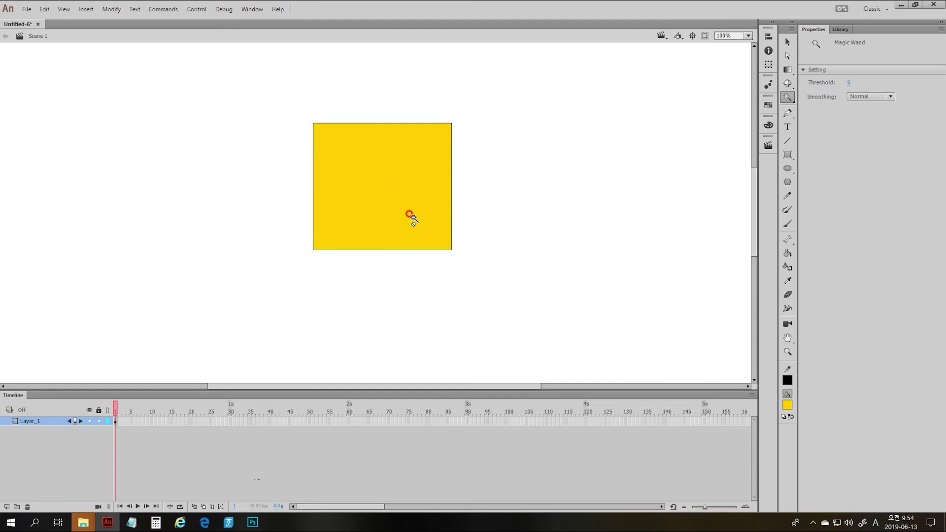
Close the untitled rectangle document without saving and open the file 02회 마술봉툴
{"action": "left_click", "coordinate": [38, 23]}
{"action": "left_click", "coordinate": [470, 271]}
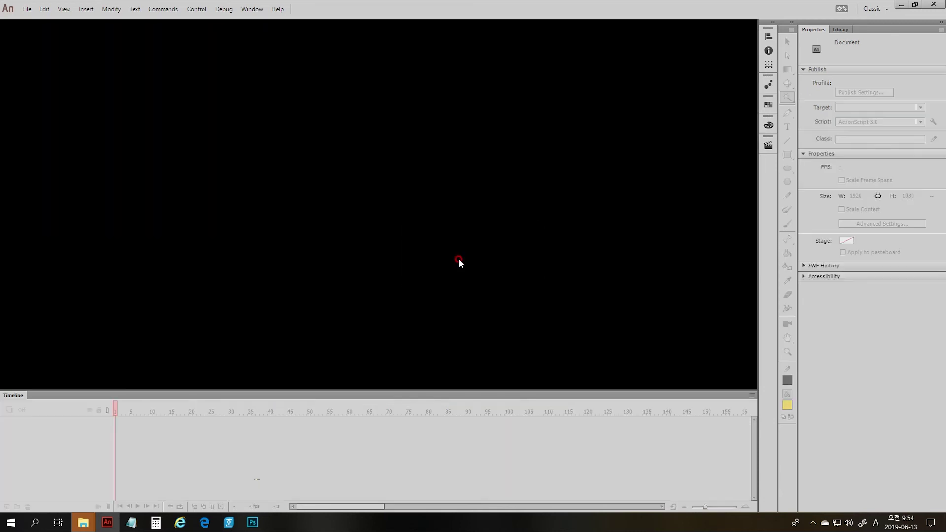
{"action": "double_click", "coordinate": [423, 220]}
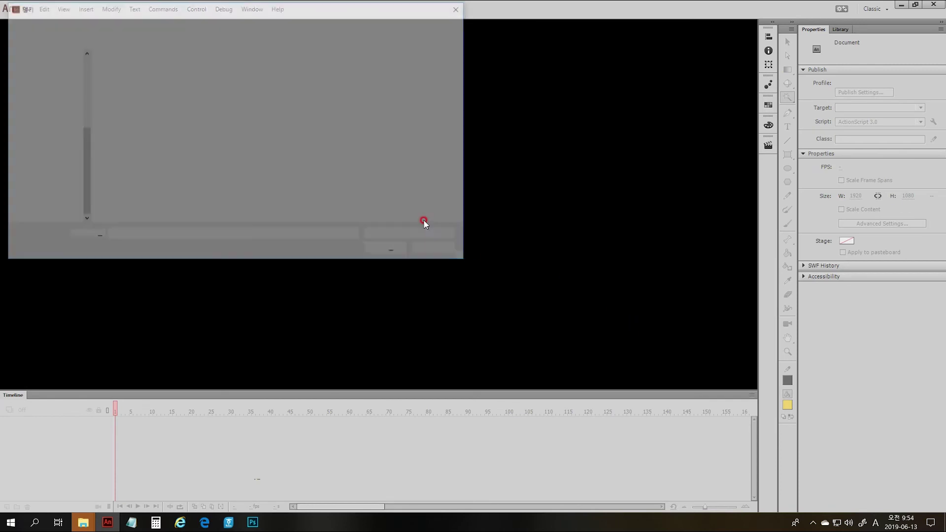
{"action": "left_click", "coordinate": [124, 139]}
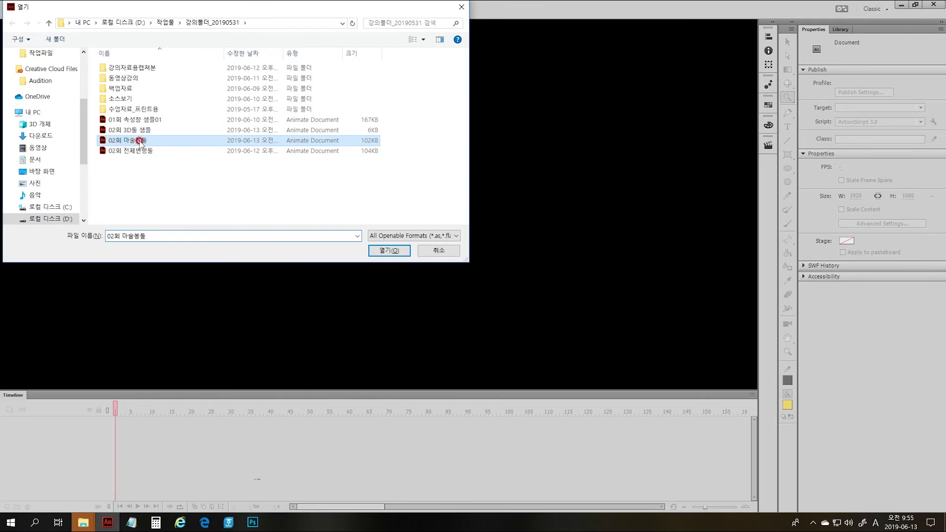
{"action": "double_click", "coordinate": [123, 140]}
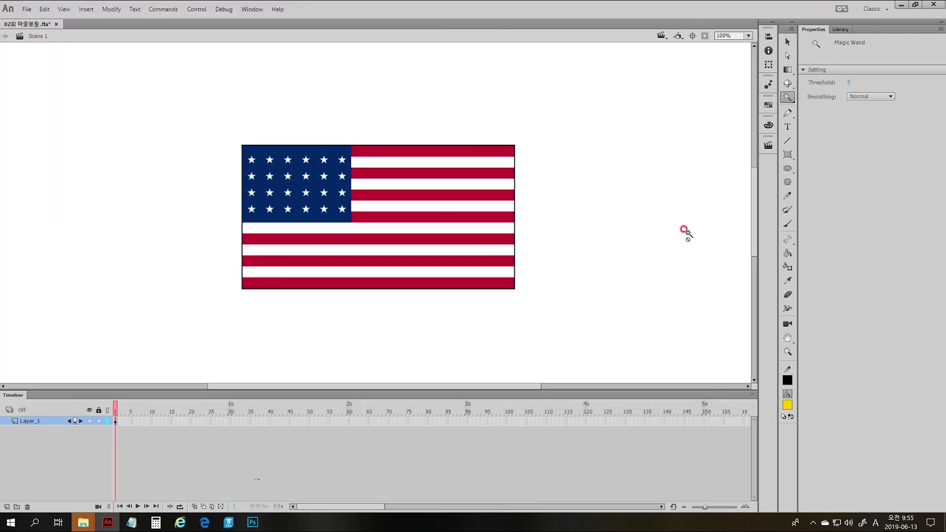
Break the flag bitmap apart into a shape and deselect it
{"action": "key", "text": "v"}
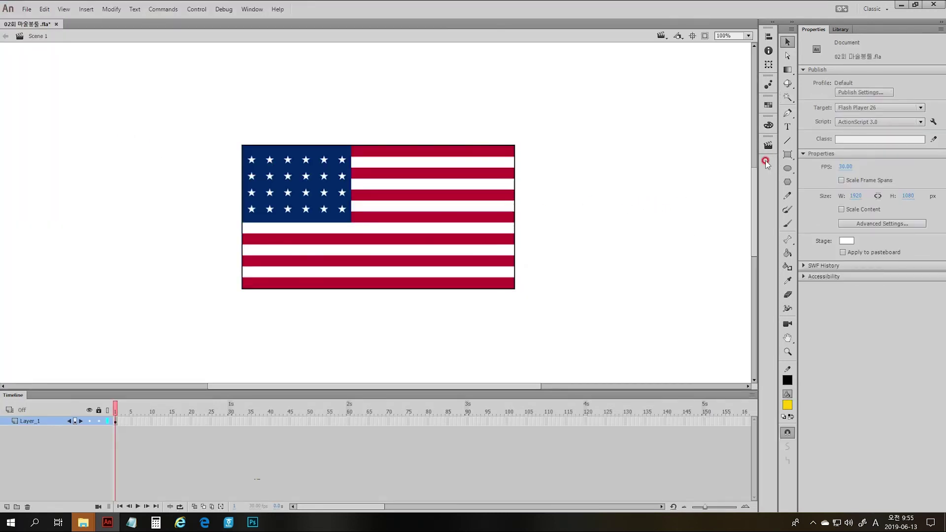
{"action": "left_click", "coordinate": [489, 202]}
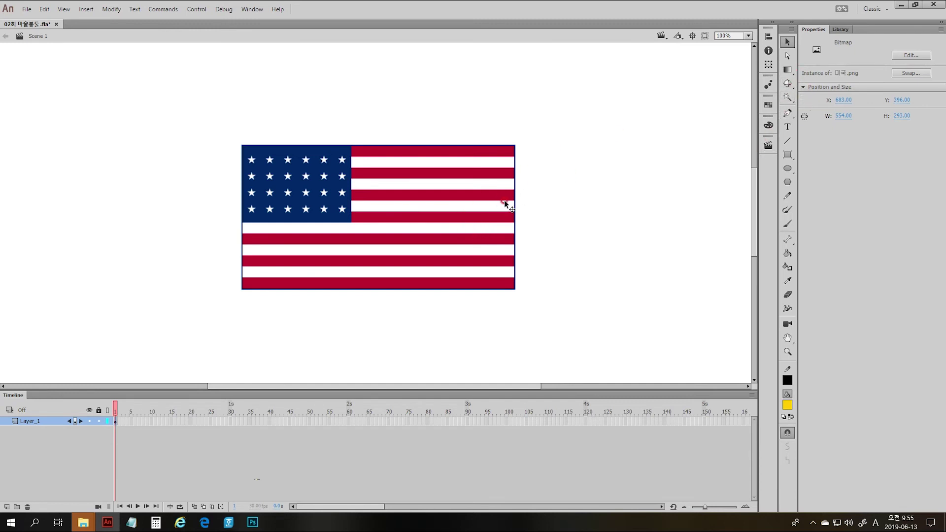
{"action": "key", "text": "ctrl+b"}
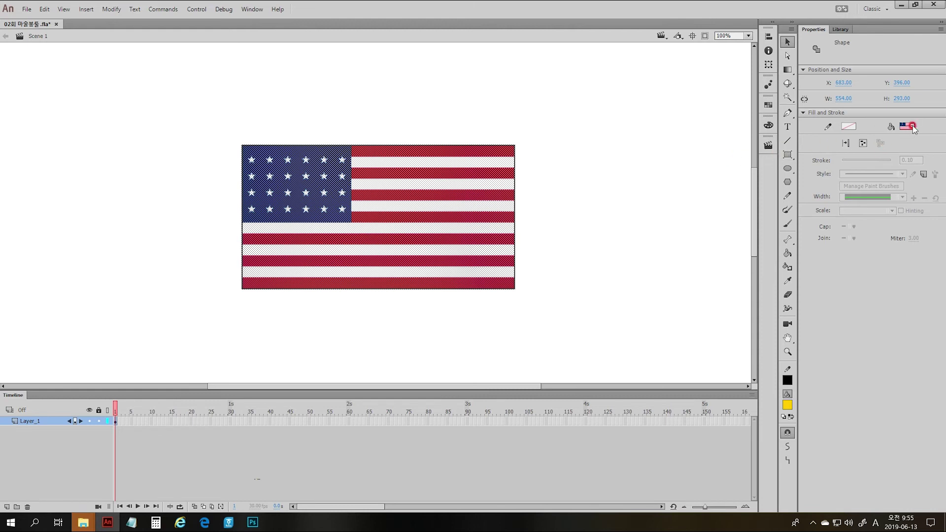
{"action": "left_click", "coordinate": [599, 196]}
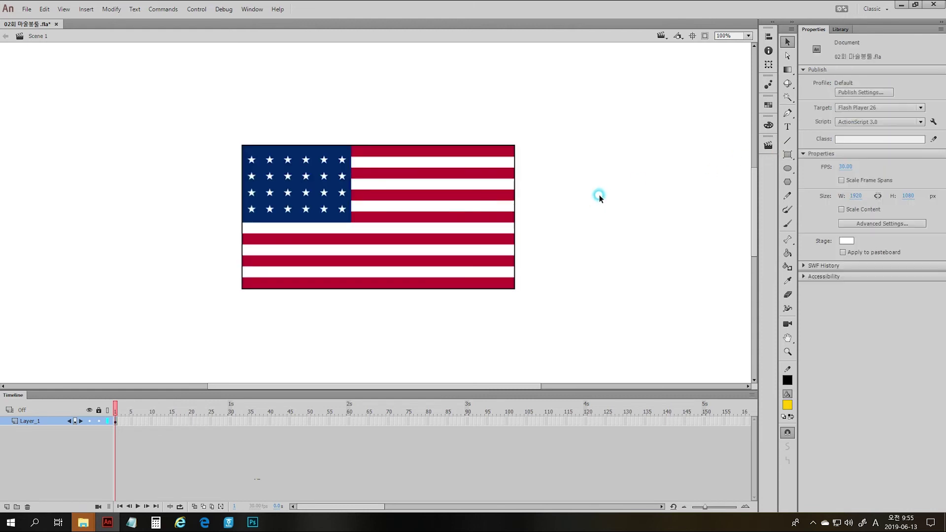
Draw a yellow rectangle primitive about 114 by 93 px beside the flag and select it
{"action": "key", "text": "r"}
{"action": "left_click_drag", "start_coordinate": [577, 162], "coordinate": [633, 208]}
{"action": "key", "text": "v"}
{"action": "left_click", "coordinate": [606, 198]}
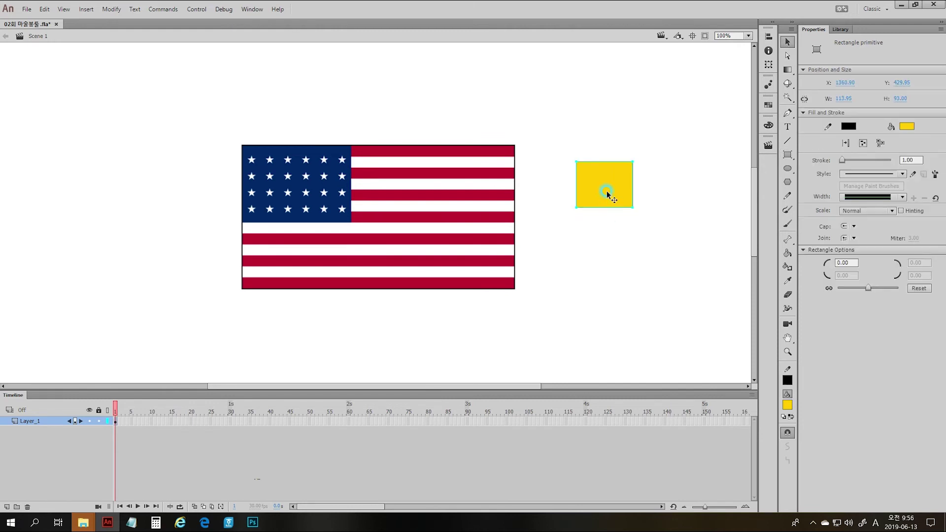
Compare the fill of the yellow rectangle with that of the whole flag shape, and clear the selection
{"action": "left_click", "coordinate": [898, 127]}
{"action": "left_click", "coordinate": [802, 145]}
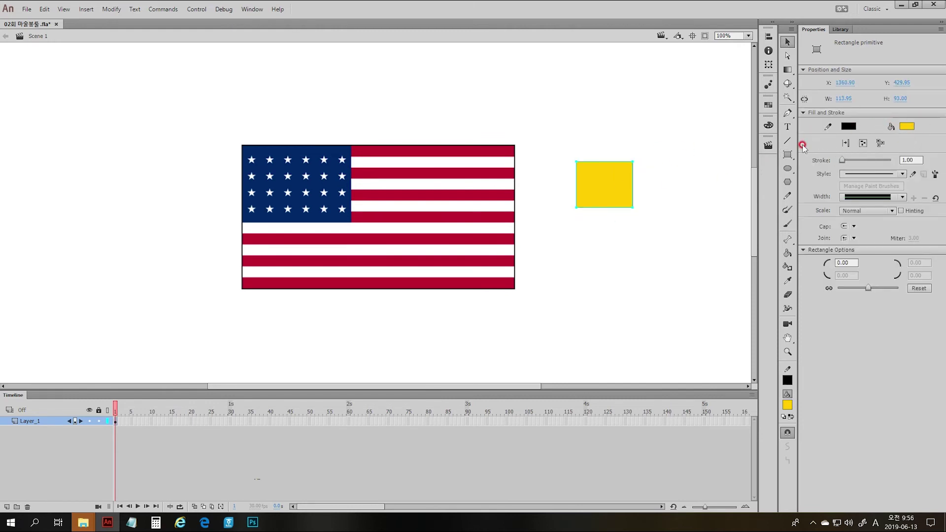
{"action": "left_click", "coordinate": [539, 243]}
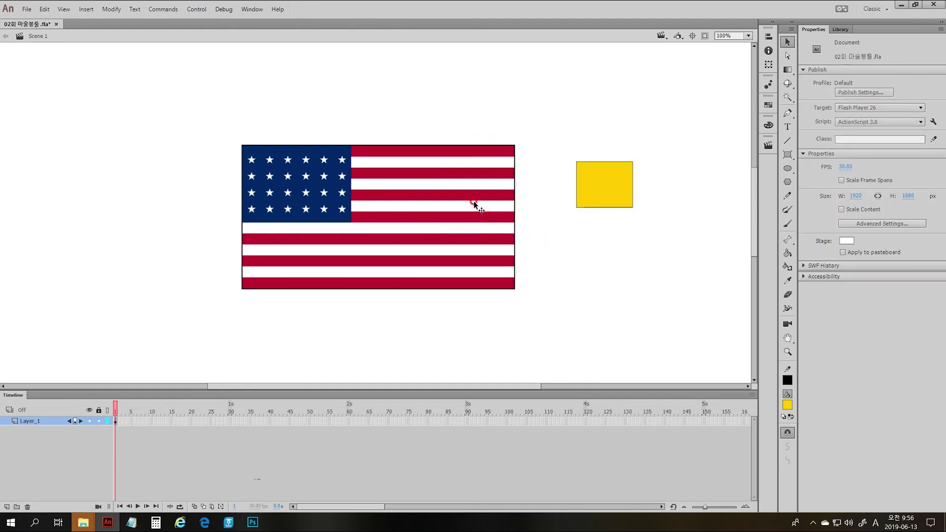
{"action": "left_click_drag", "start_coordinate": [218, 126], "coordinate": [540, 313]}
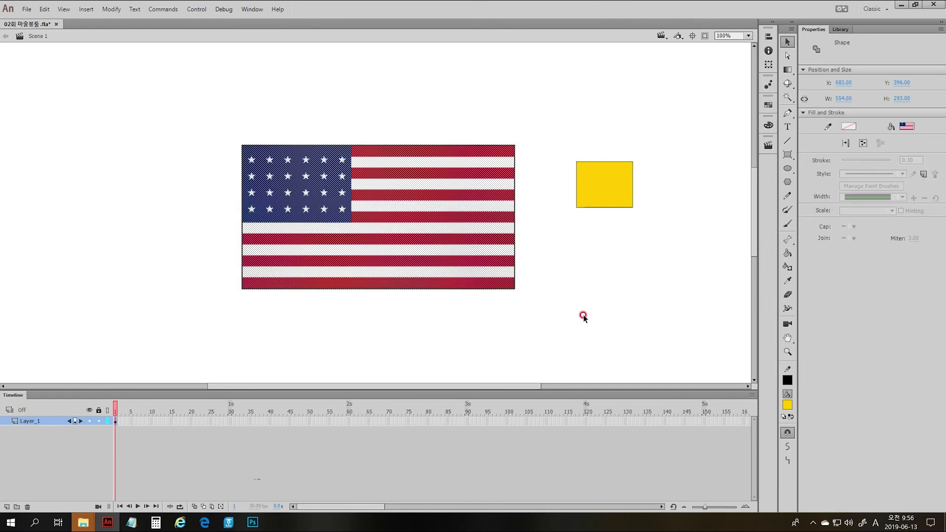
{"action": "left_click", "coordinate": [581, 317]}
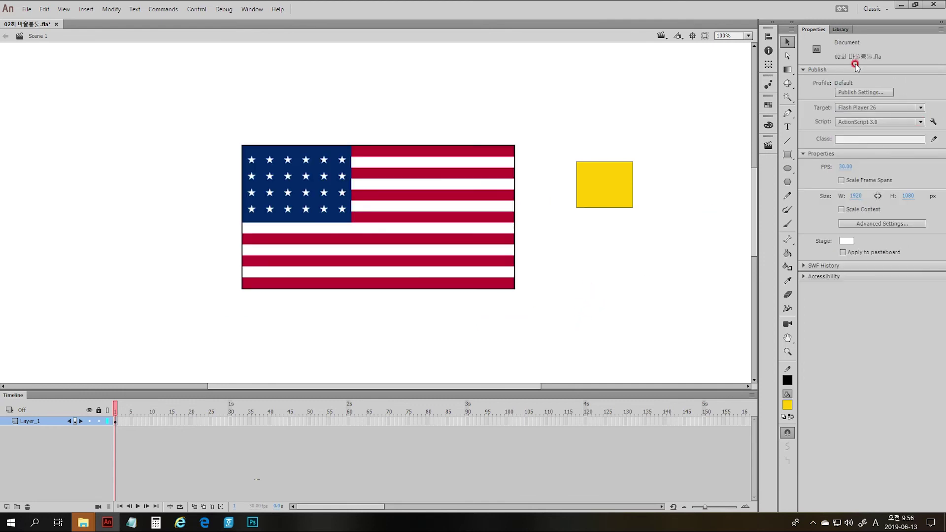
Activate the Magic Wand and set its smoothing to Pixels
{"action": "left_click", "coordinate": [787, 98]}
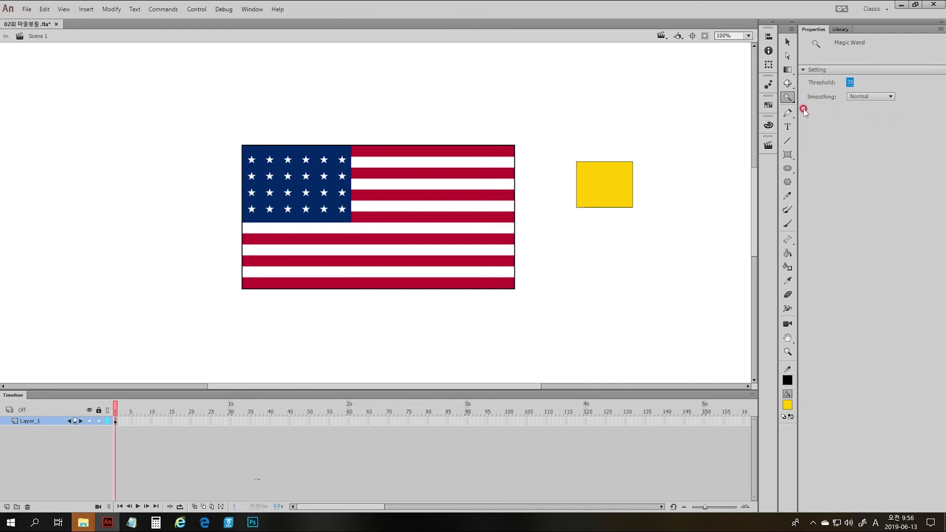
{"action": "left_click", "coordinate": [876, 97]}
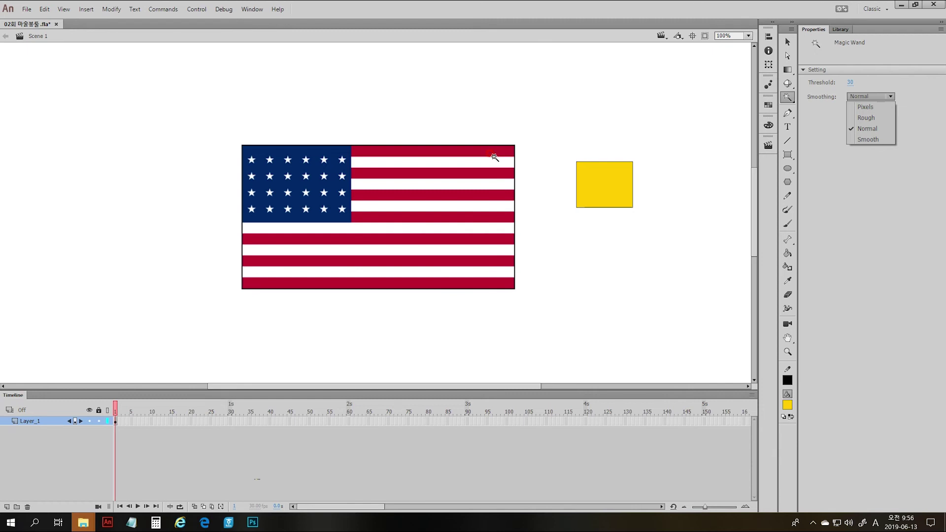
{"action": "left_click", "coordinate": [369, 144]}
{"action": "left_click", "coordinate": [348, 147]}
{"action": "left_click", "coordinate": [352, 149]}
{"action": "left_click", "coordinate": [869, 133]}
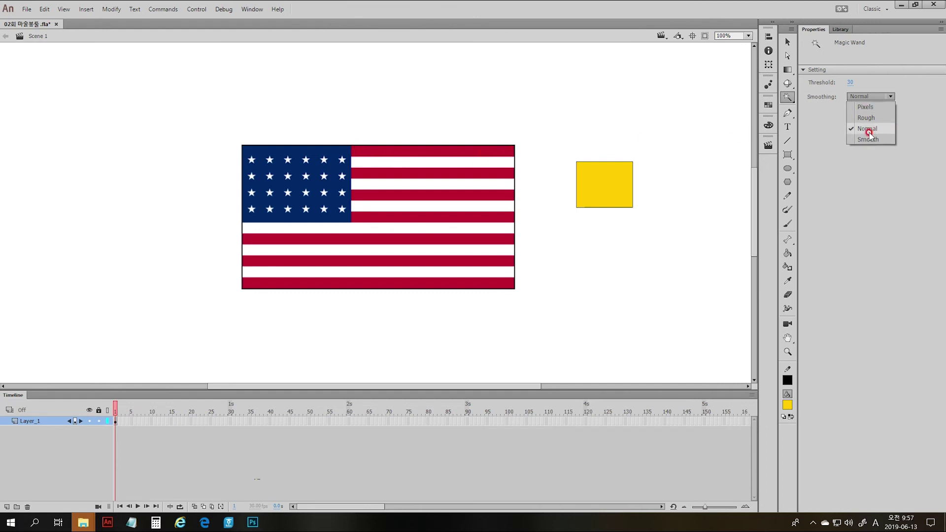
{"action": "mouse_move", "coordinate": [870, 132]}
{"action": "left_mouse_down"}
{"action": "mouse_move", "coordinate": [306, 209]}
{"action": "mouse_move", "coordinate": [350, 150]}
{"action": "mouse_move", "coordinate": [385, 163]}
{"action": "mouse_move", "coordinate": [569, 162]}
{"action": "mouse_move", "coordinate": [486, 151]}
{"action": "mouse_move", "coordinate": [737, 107]}
{"action": "mouse_move", "coordinate": [864, 123]}
{"action": "mouse_move", "coordinate": [866, 107]}
{"action": "left_mouse_up"}
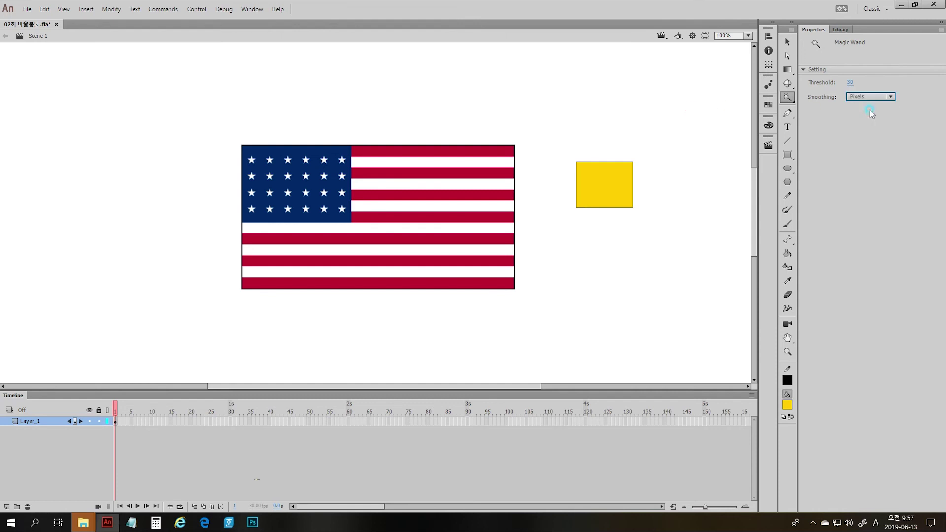
With the Magic Wand threshold at 0, select all the red stripes of the flag together, and clear the selection
{"action": "left_click", "coordinate": [847, 82]}
{"action": "left_click", "coordinate": [404, 151]}
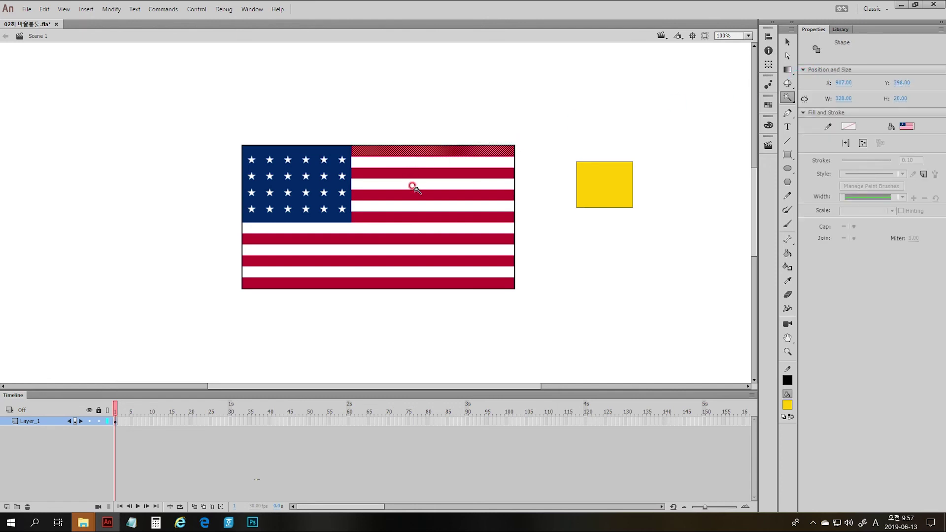
{"action": "left_click", "coordinate": [411, 172], "text": "shift"}
{"action": "left_click", "coordinate": [416, 196], "text": "shift"}
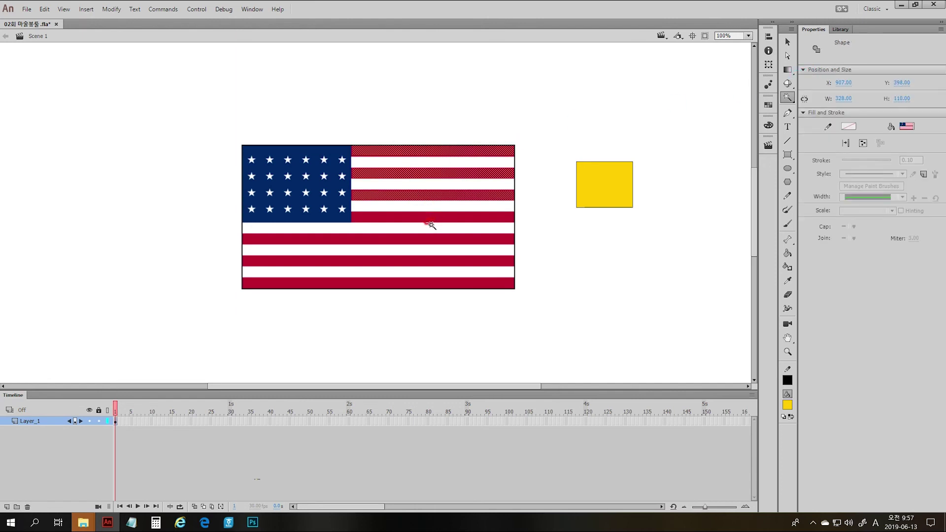
{"action": "left_click", "coordinate": [426, 220], "text": "shift"}
{"action": "left_click", "coordinate": [422, 240], "text": "shift"}
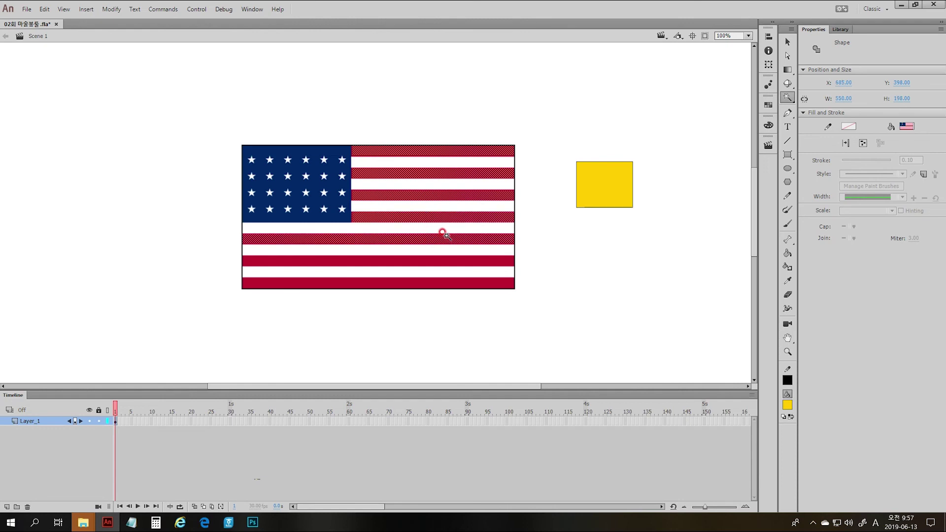
{"action": "left_click", "coordinate": [433, 260], "text": "shift"}
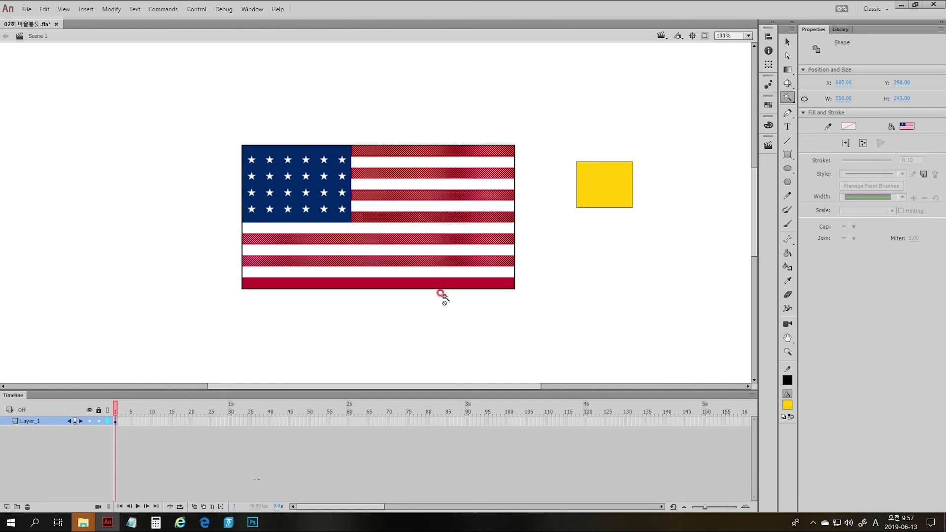
{"action": "left_click", "coordinate": [446, 284], "text": "shift"}
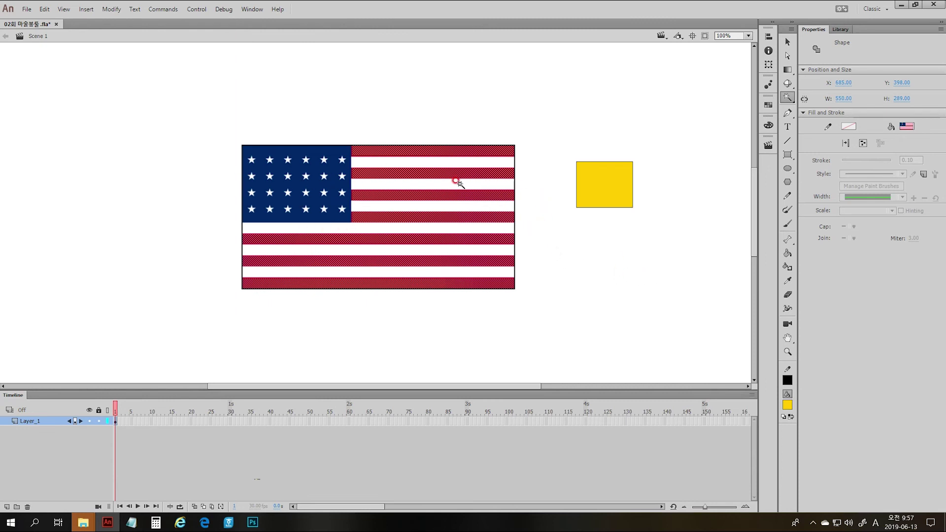
{"action": "left_click", "coordinate": [539, 167]}
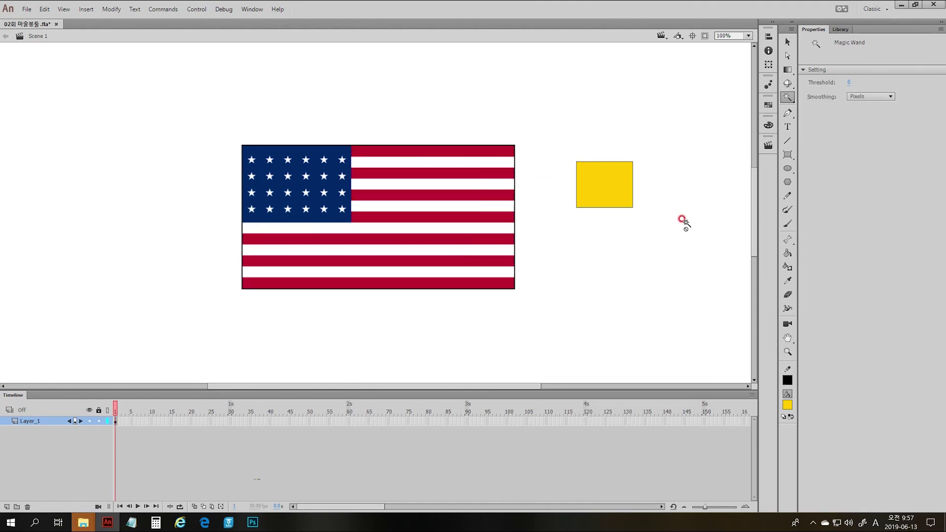
Set the Magic Wand threshold to 200, sample the flag's top red stripe, and deselect
{"action": "left_click", "coordinate": [849, 83]}
{"action": "left_click", "coordinate": [466, 152]}
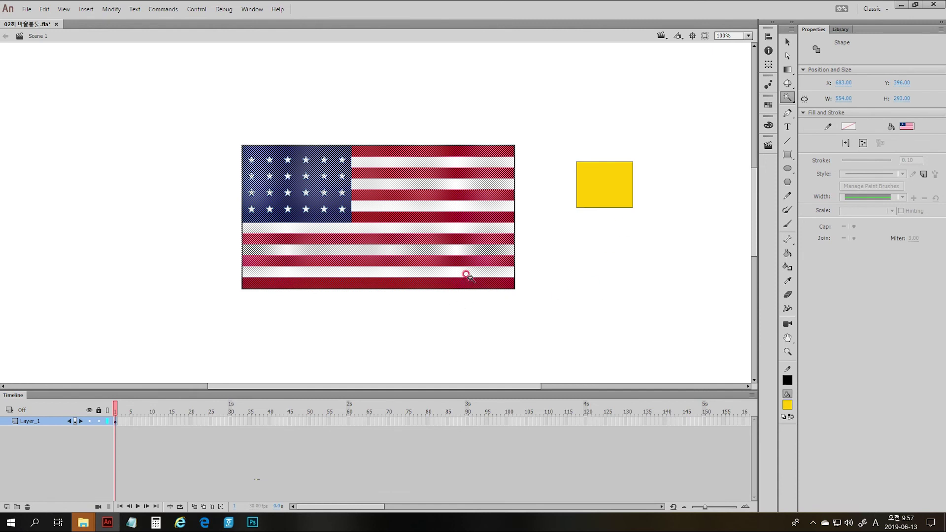
{"action": "left_click", "coordinate": [627, 246]}
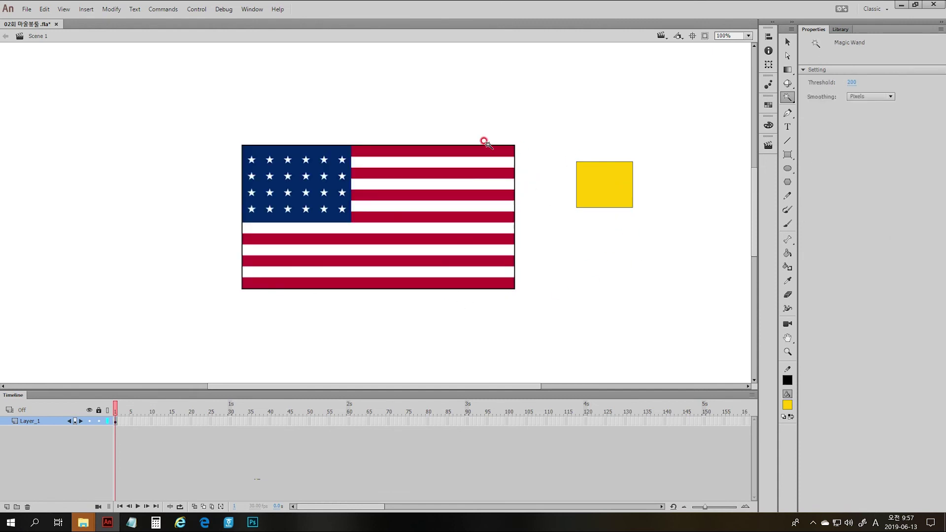
Set the Magic Wand threshold to 100, sample the top red stripe again, and deselect
{"action": "left_click", "coordinate": [851, 81]}
{"action": "key", "text": "Return"}
{"action": "left_click", "coordinate": [465, 153]}
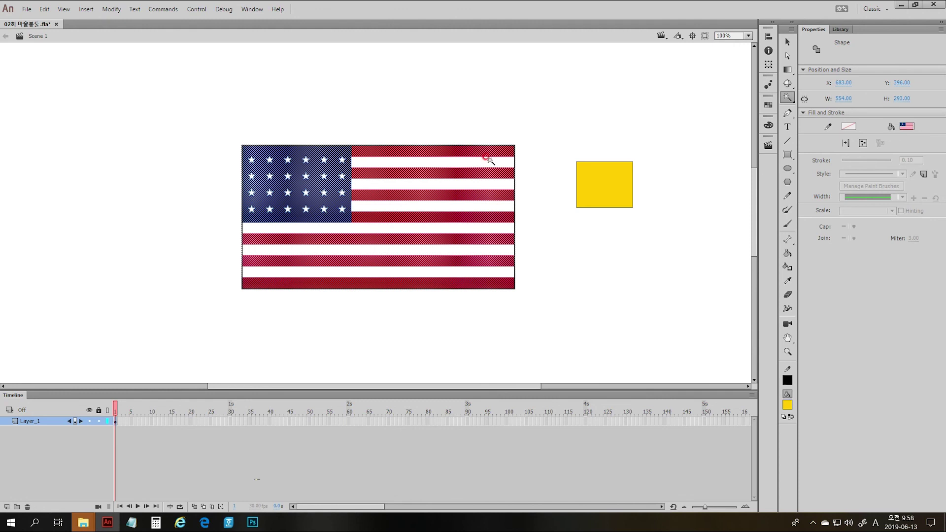
{"action": "left_click", "coordinate": [554, 274]}
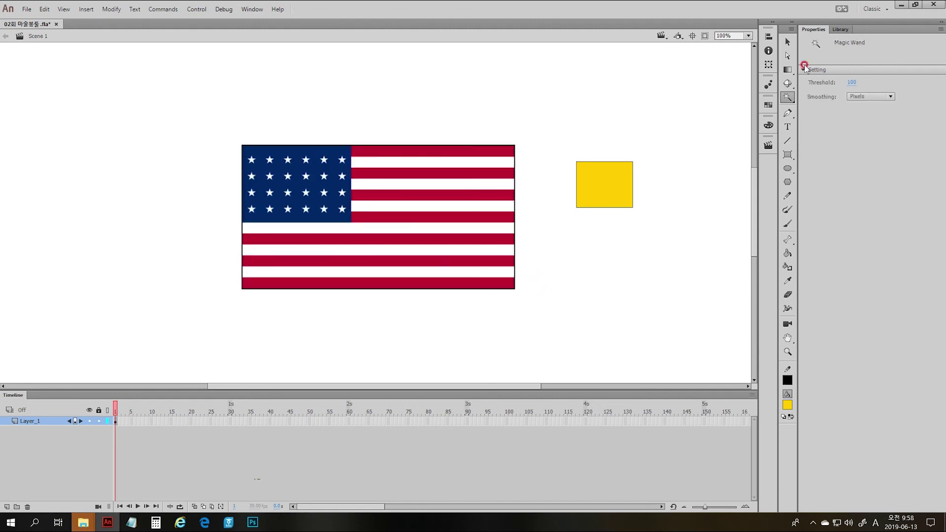
Lower the Magic Wand threshold, select only the top red stripe, and clear the selection
{"action": "left_click", "coordinate": [852, 82]}
{"action": "left_click", "coordinate": [479, 151]}
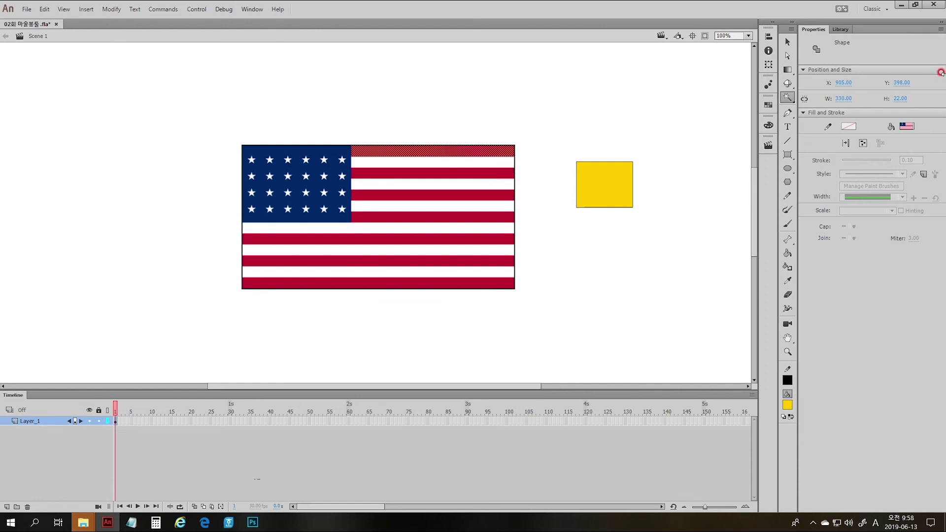
{"action": "left_click", "coordinate": [609, 125]}
Set the Magic Wand threshold to 101, sample the top red stripe, and deselect
{"action": "left_click_drag", "start_coordinate": [851, 90], "coordinate": [860, 84]}
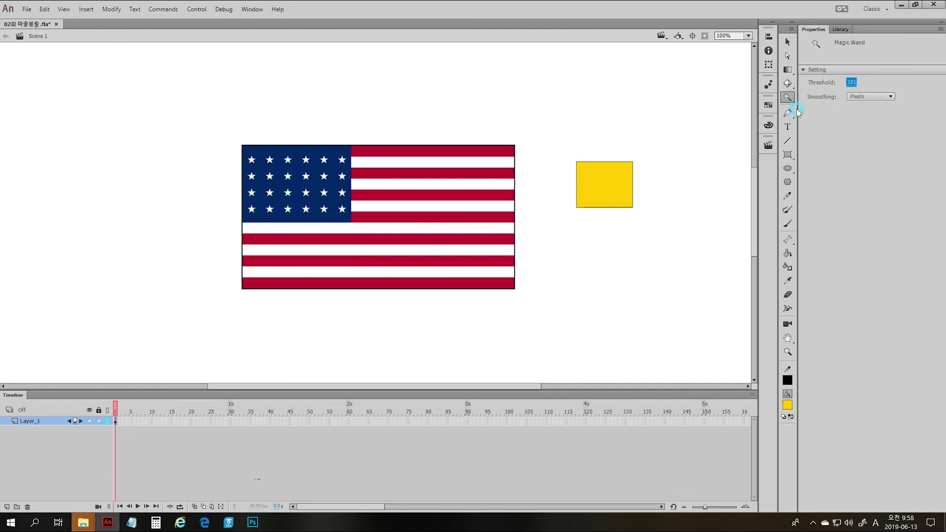
{"action": "left_click", "coordinate": [463, 148]}
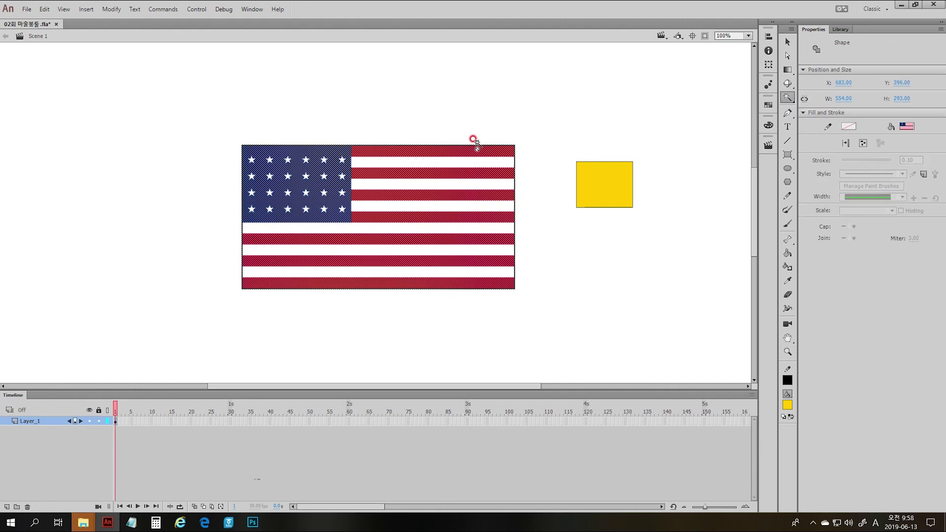
{"action": "left_click", "coordinate": [619, 96]}
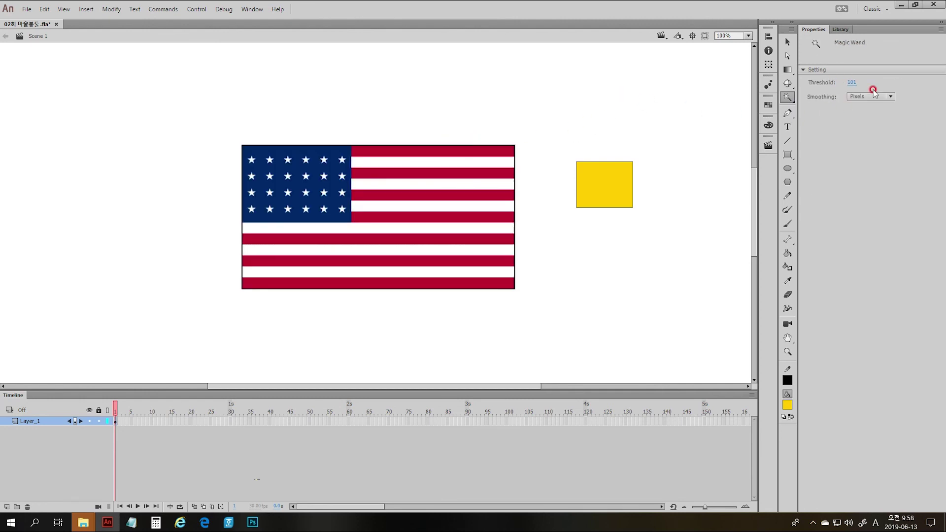
Change the Magic Wand smoothing to Normal, sample the top red stripe, and deselect
{"action": "left_click", "coordinate": [891, 97]}
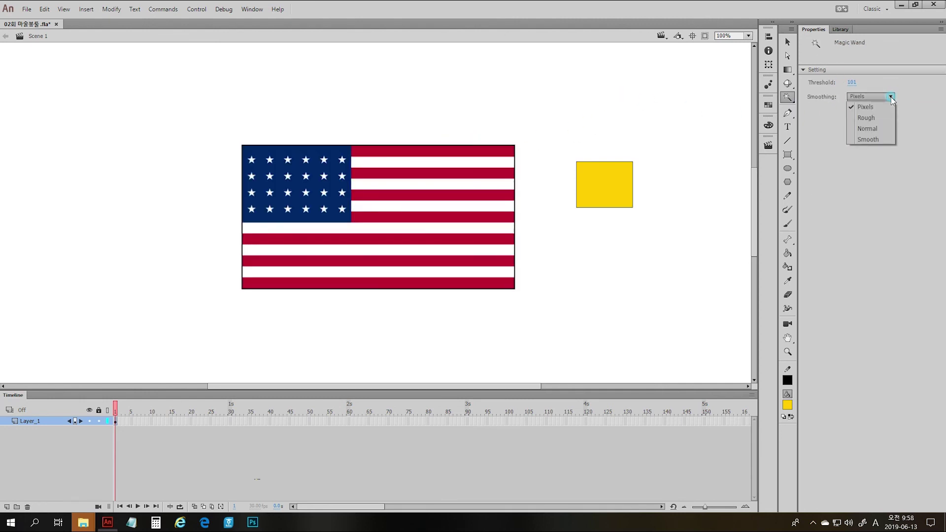
{"action": "left_click", "coordinate": [868, 128]}
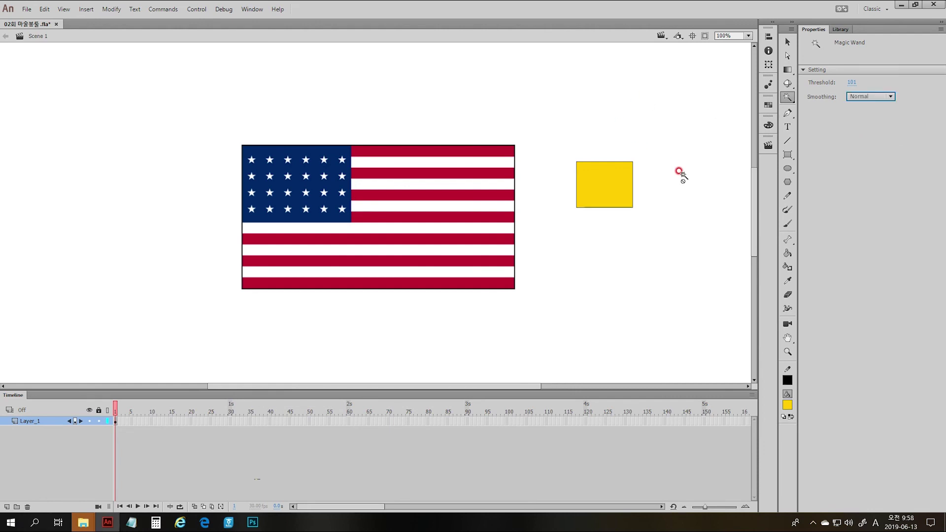
{"action": "left_click", "coordinate": [469, 152]}
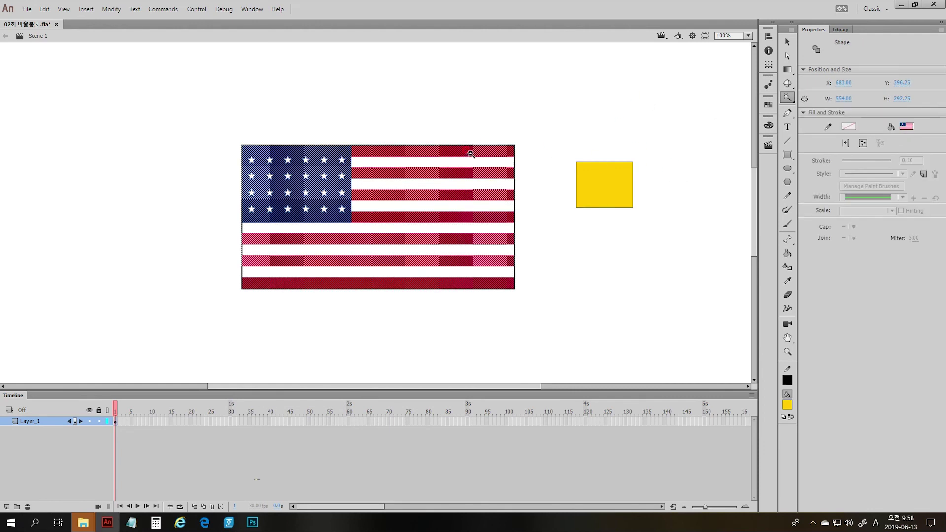
{"action": "left_click", "coordinate": [695, 111]}
Set the Magic Wand threshold to 84, select the flag's red stripes with a single sample, and clear the selection
{"action": "left_click", "coordinate": [855, 82]}
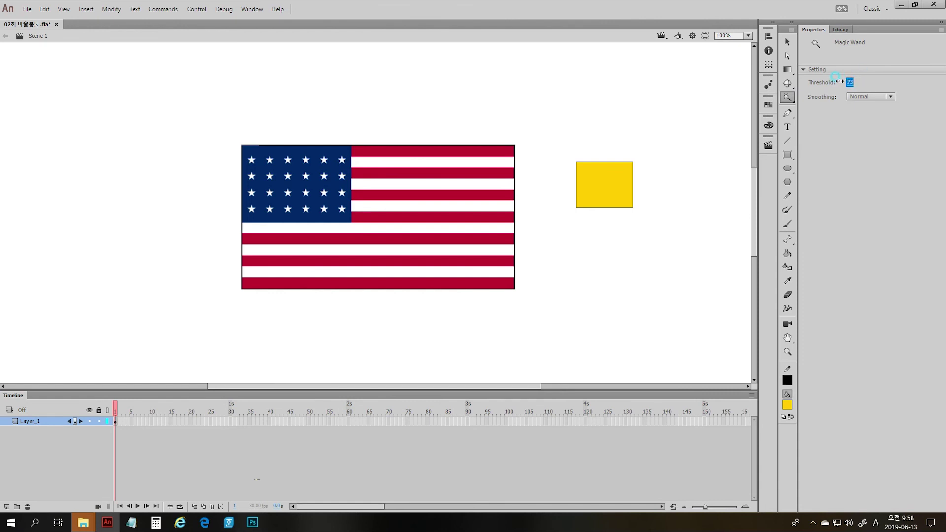
{"action": "left_click", "coordinate": [394, 149]}
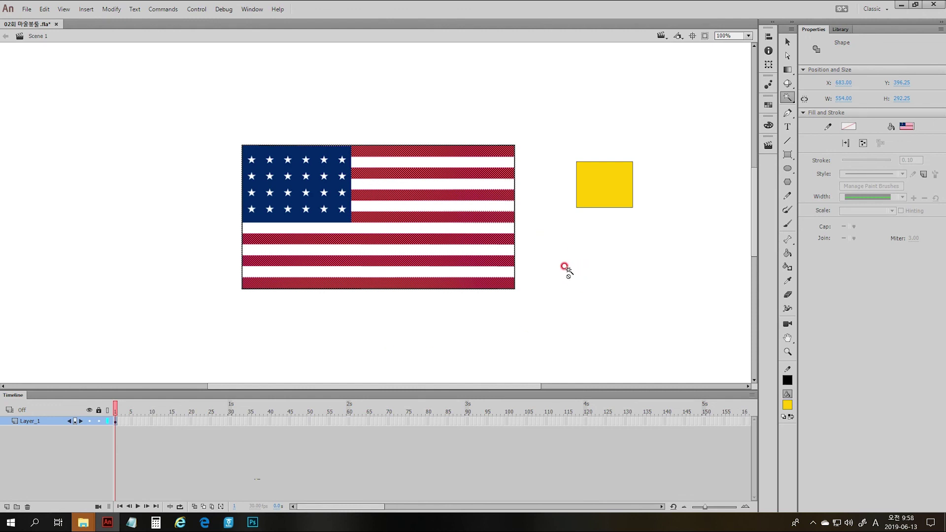
{"action": "key", "text": "v"}
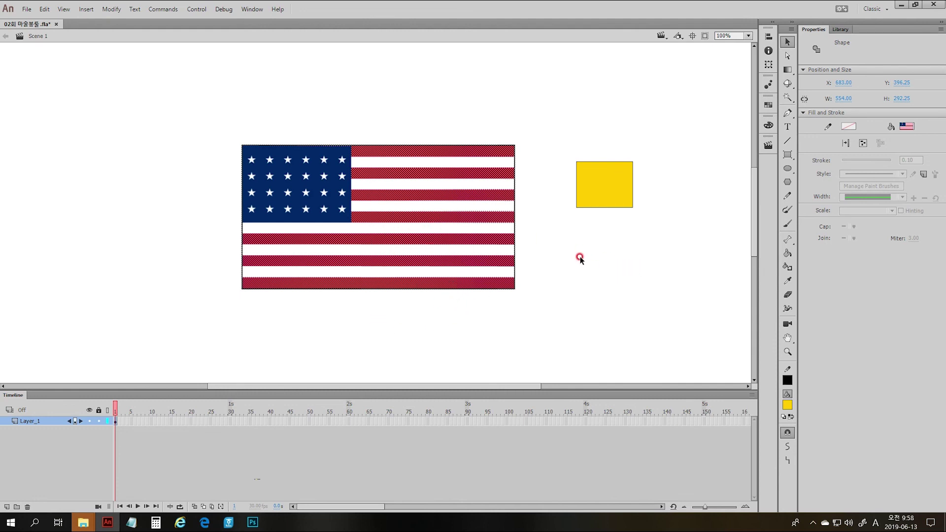
{"action": "left_click", "coordinate": [643, 232]}
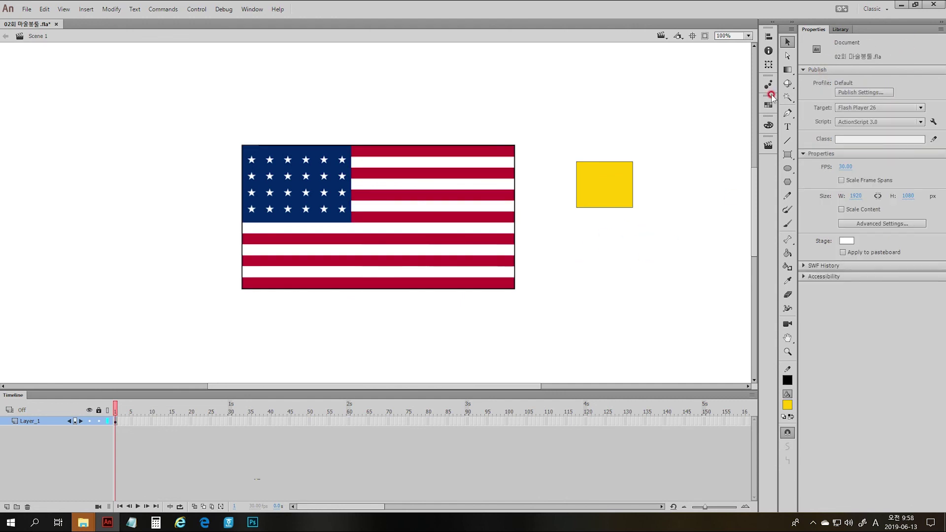
Sample the flag's red stripes with the Magic Wand, clear that selection, and select only the second white stripe
{"action": "left_click", "coordinate": [788, 97]}
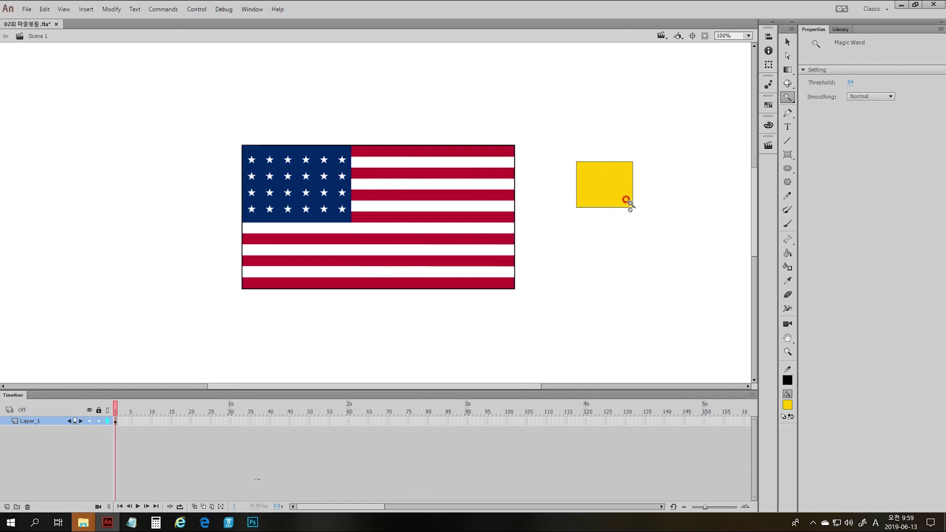
{"action": "left_click", "coordinate": [370, 217]}
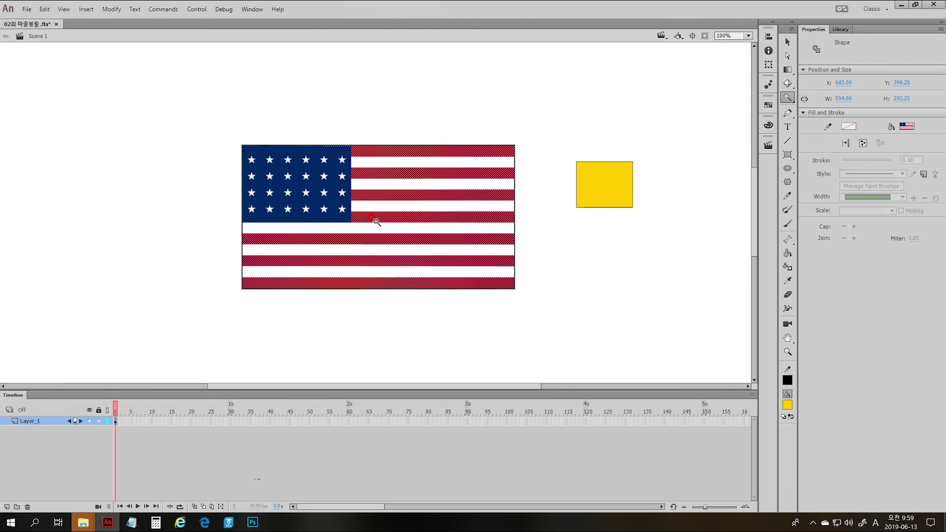
{"action": "left_click", "coordinate": [402, 162], "text": "shift"}
{"action": "left_click", "coordinate": [614, 293]}
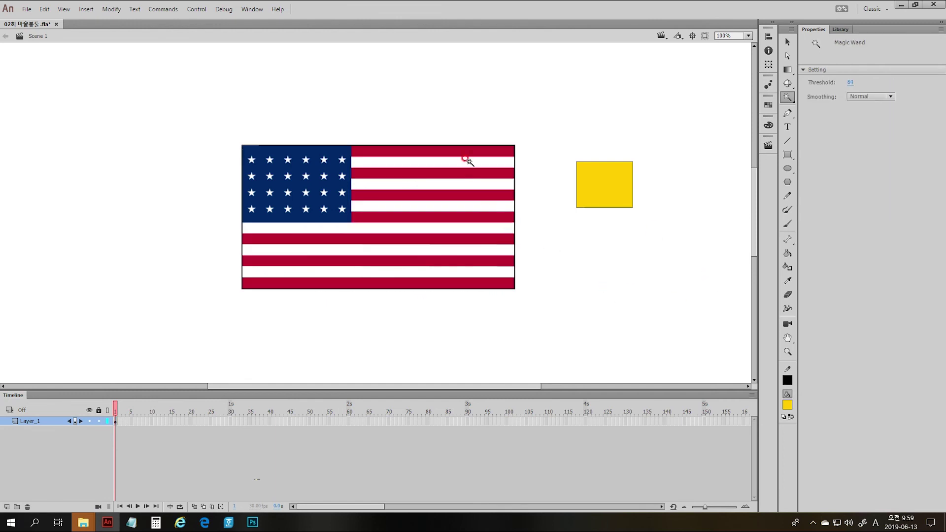
{"action": "left_click", "coordinate": [474, 184]}
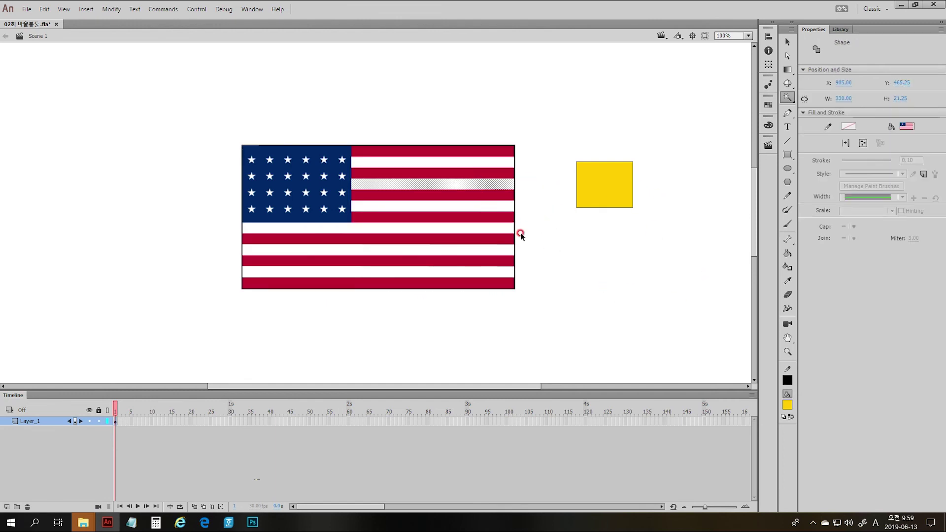
Clear the stripe selection and close the flag document without saving
{"action": "key", "text": "v"}
{"action": "left_click", "coordinate": [535, 250]}
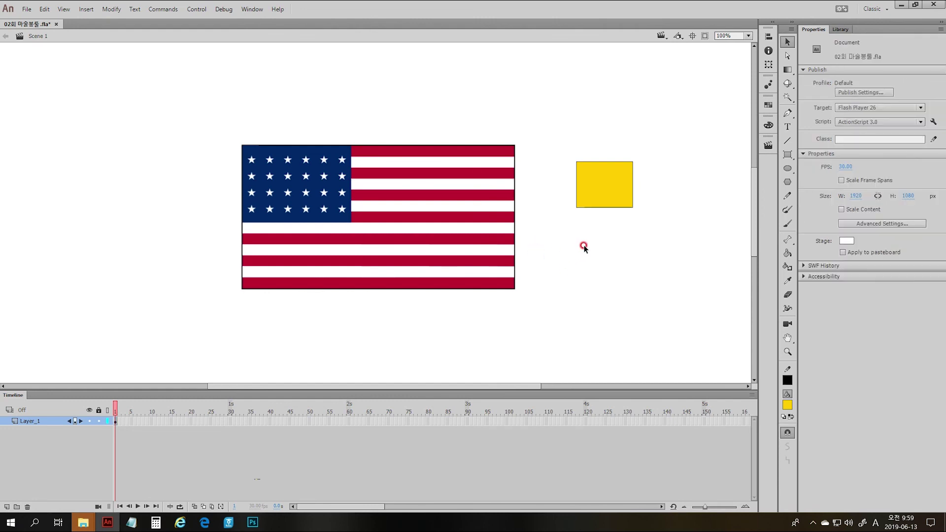
{"action": "left_click", "coordinate": [57, 25]}
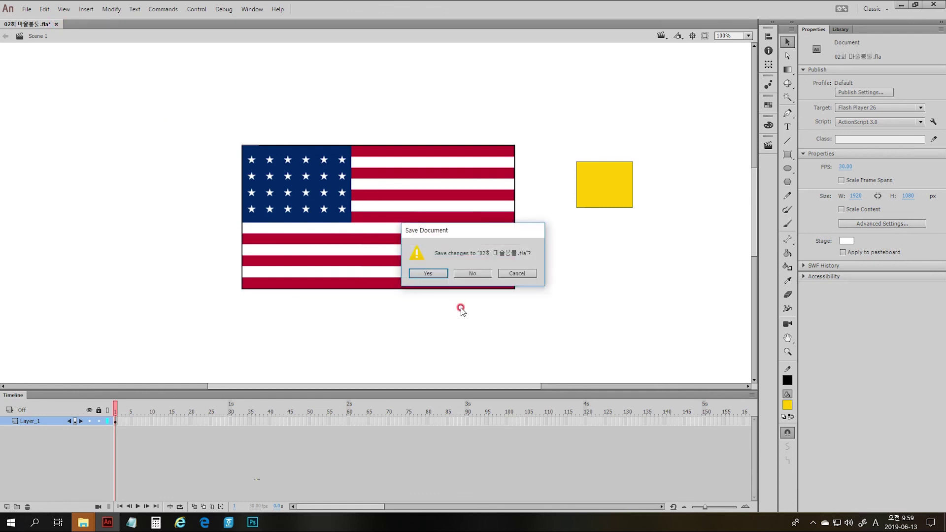
{"action": "left_click", "coordinate": [483, 276]}
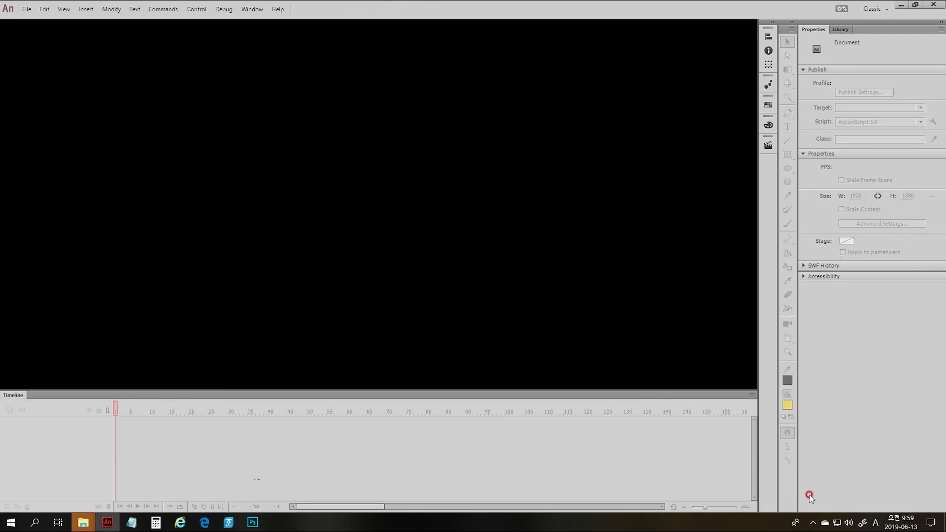